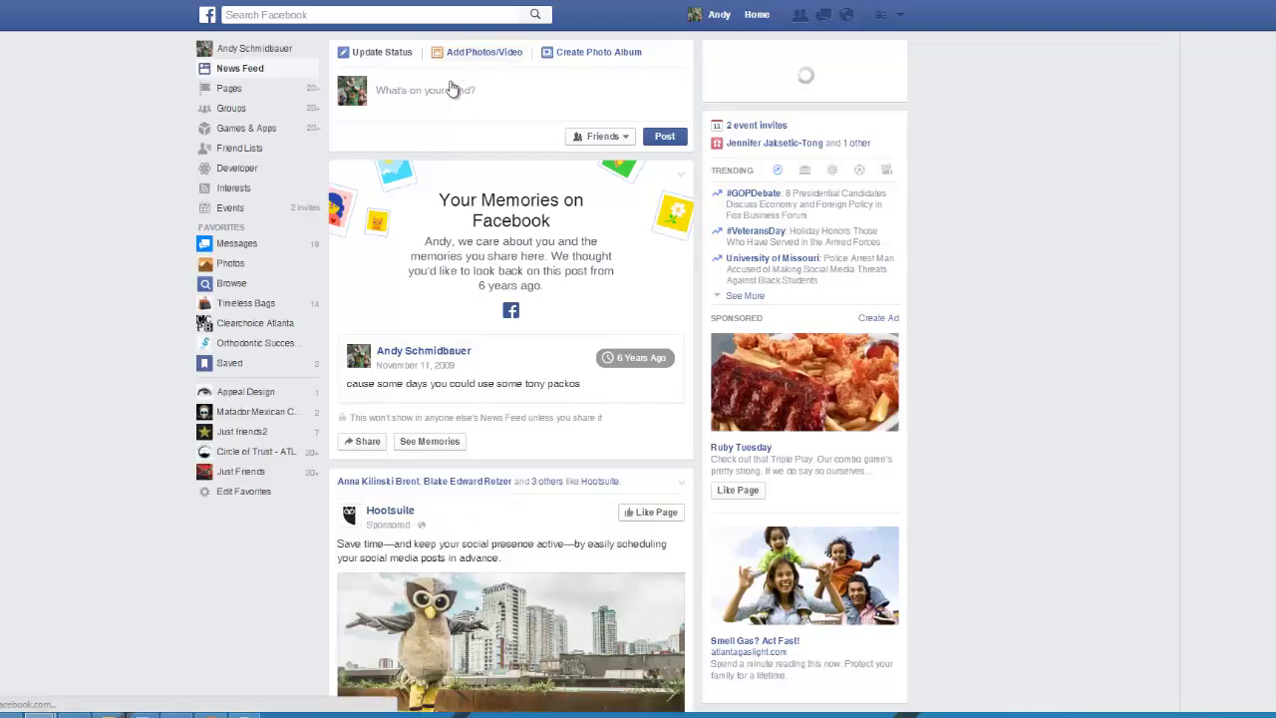
pyautogui.click(449, 88)
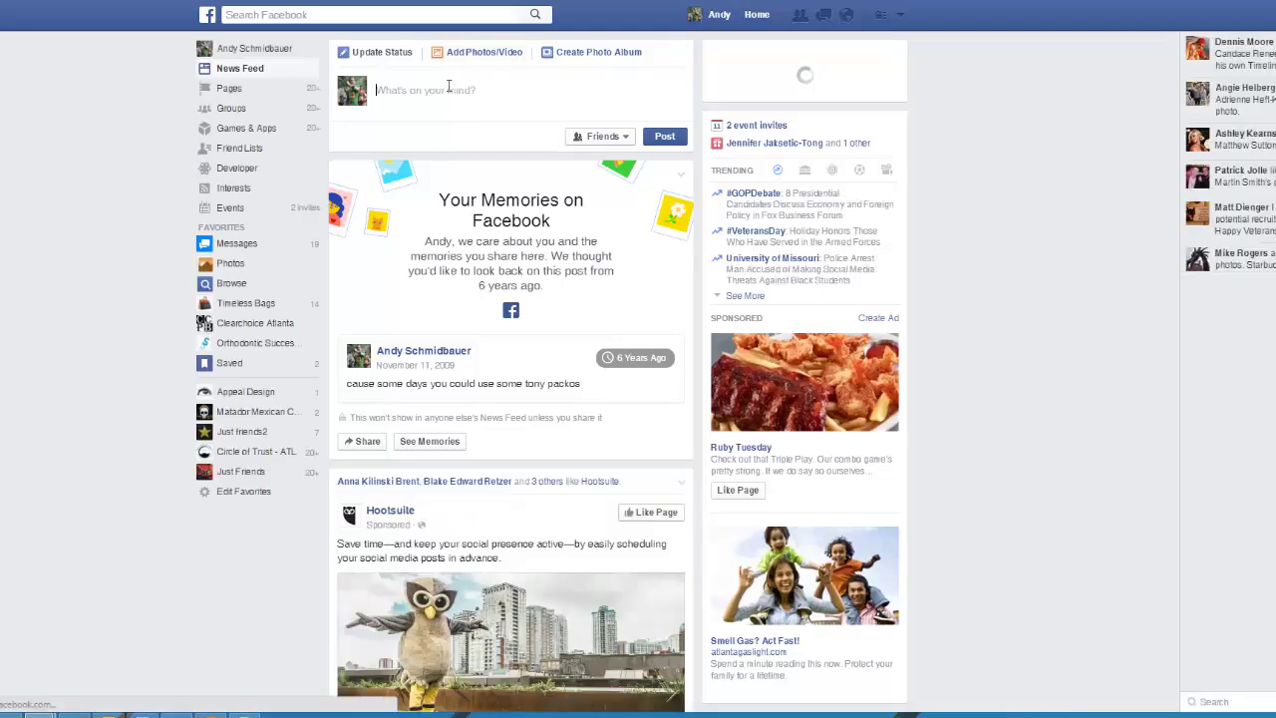
pyautogui.write('http://')
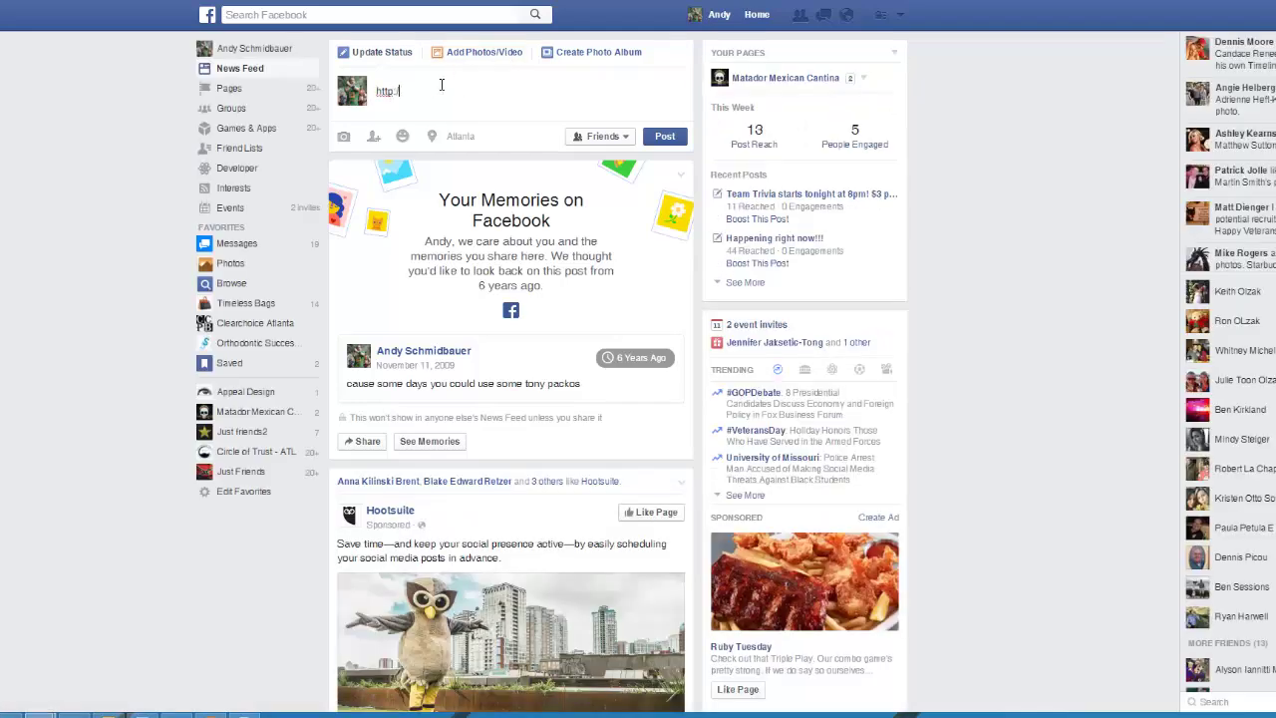
pyautogui.write('theappealdesign.com')
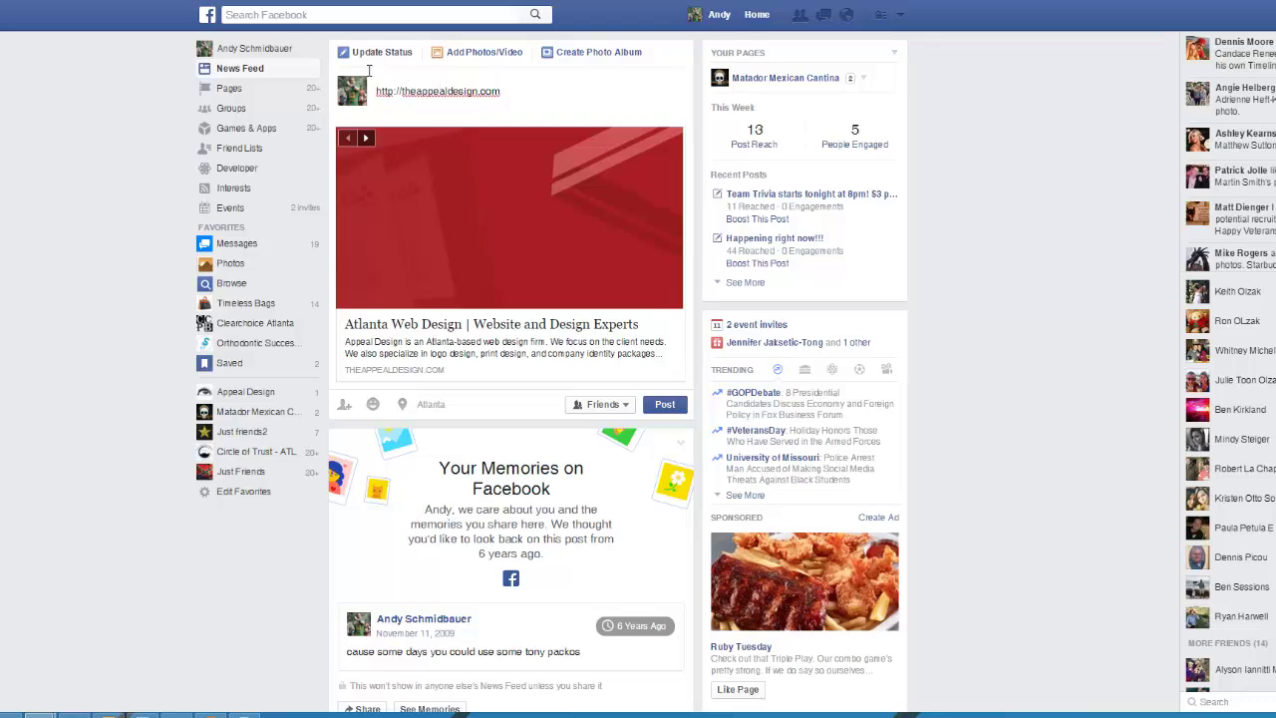
pyautogui.click(368, 138)
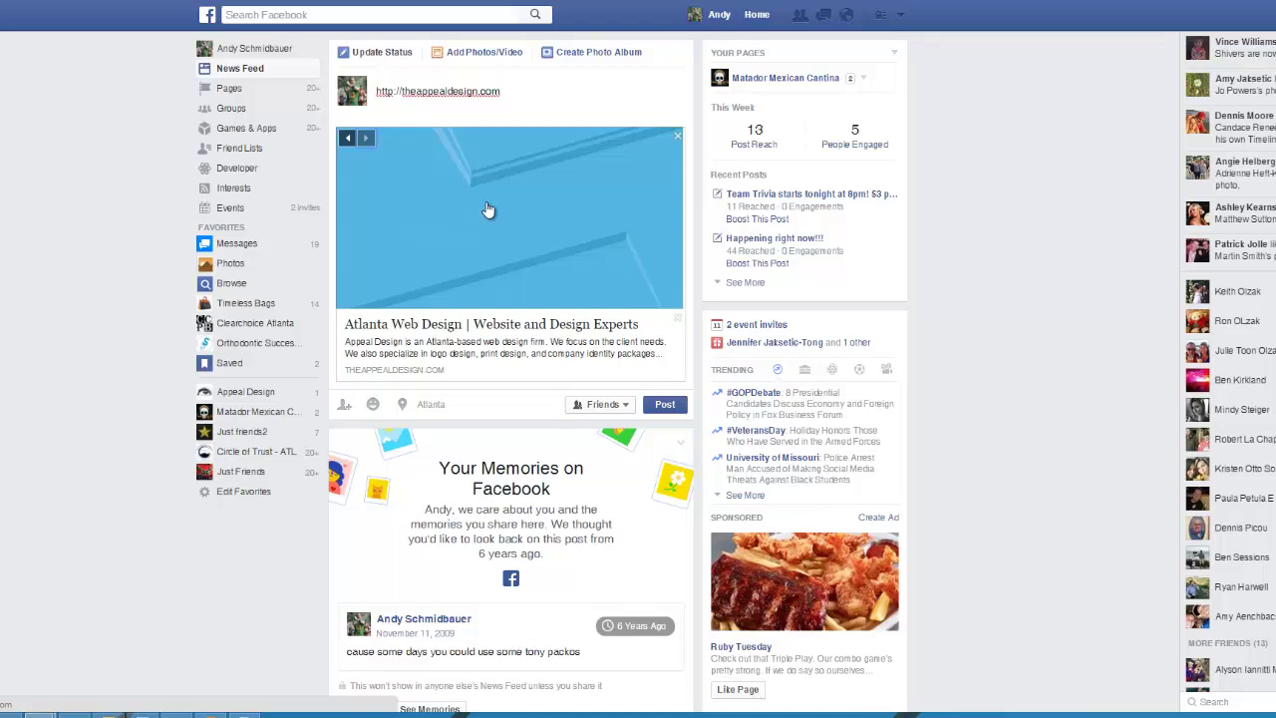
# Step: Inspect the link preview's editable title and description
pyautogui.click(503, 325)
pyautogui.click(554, 327)
pyautogui.tripleClick(507, 325)
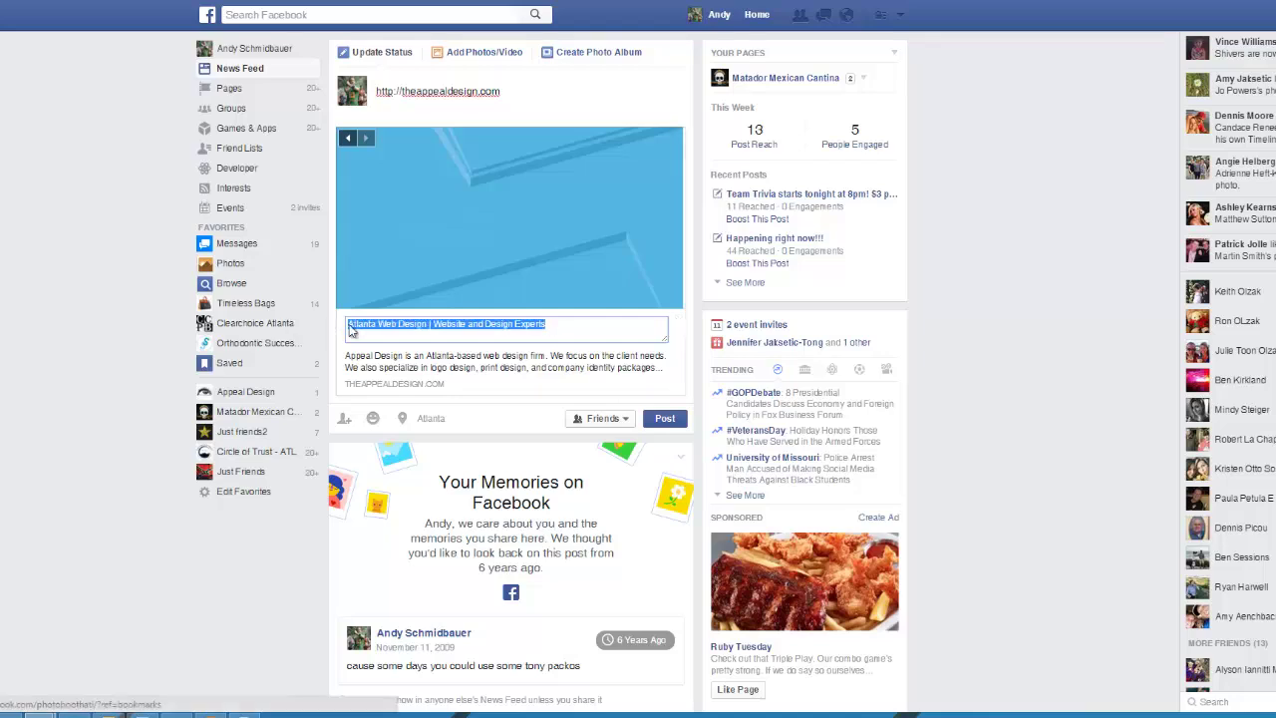
pyautogui.click(471, 370)
pyautogui.click(503, 354)
pyautogui.click(503, 351)
# Step: Open the linked site from the preview, return, and pick the red thumbnail
pyautogui.click(581, 212)
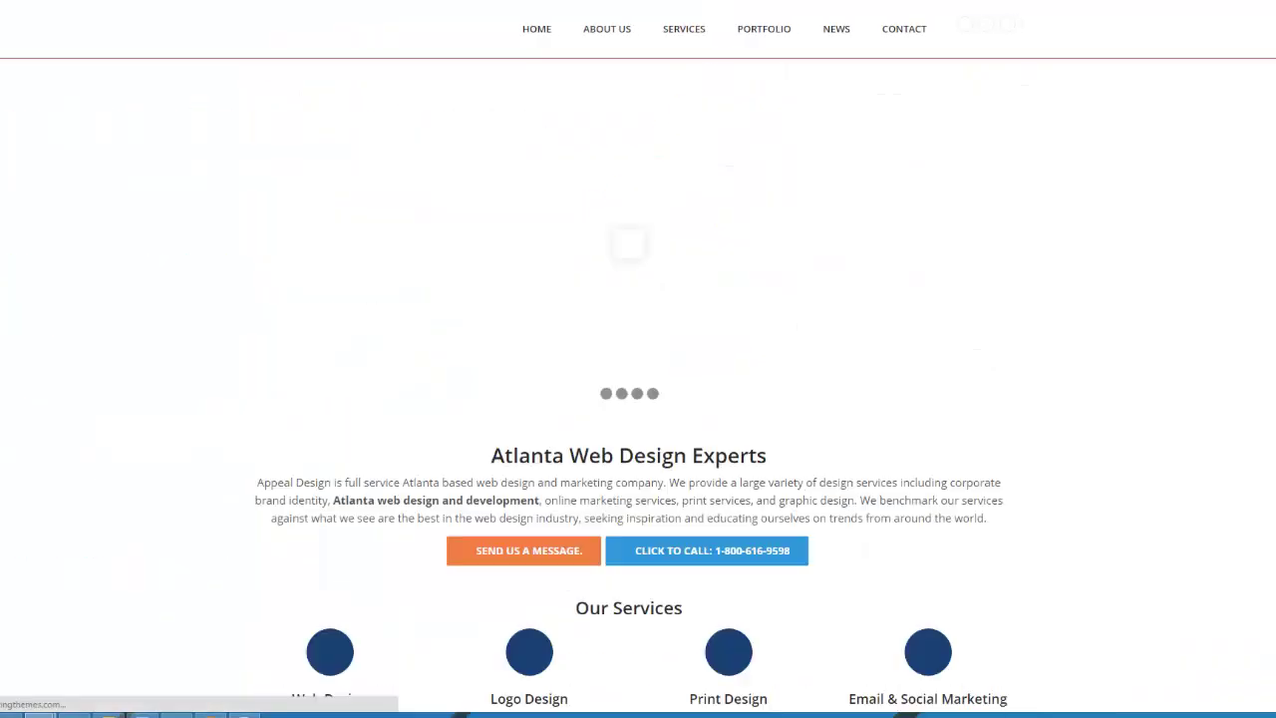
pyautogui.hotkey('ctrl', 'w')
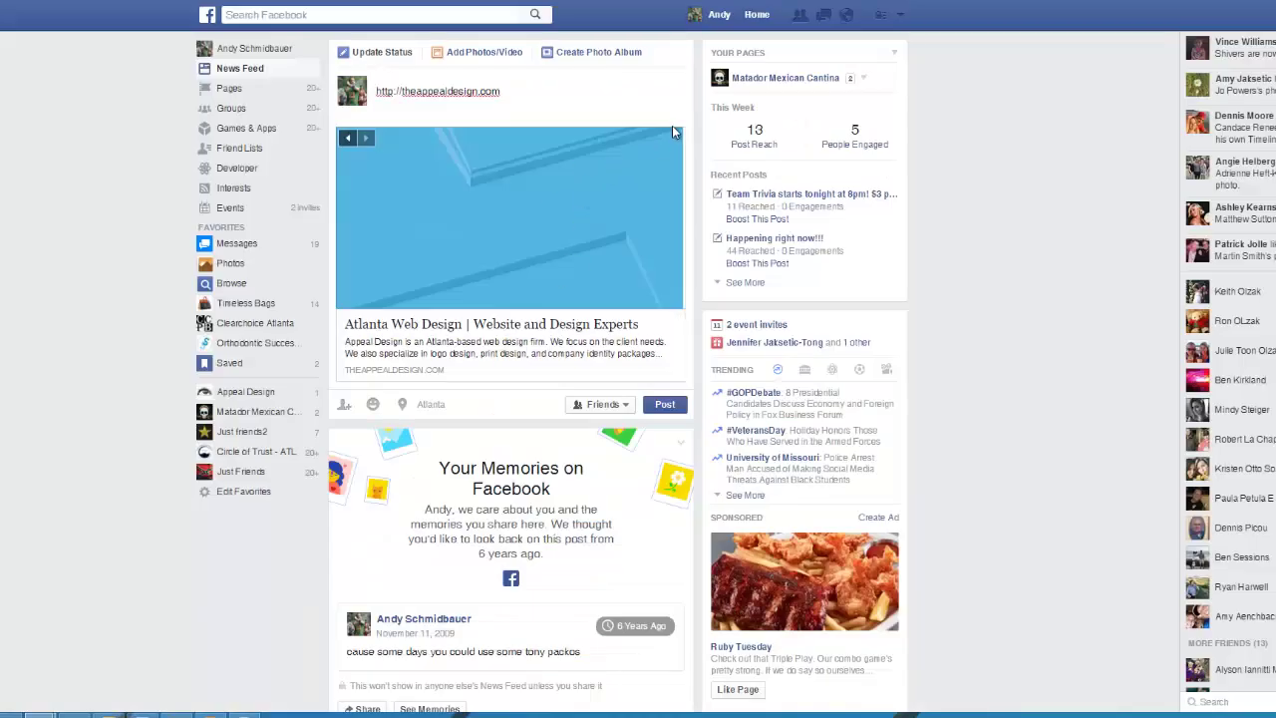
pyautogui.click(349, 139)
pyautogui.click(349, 139)
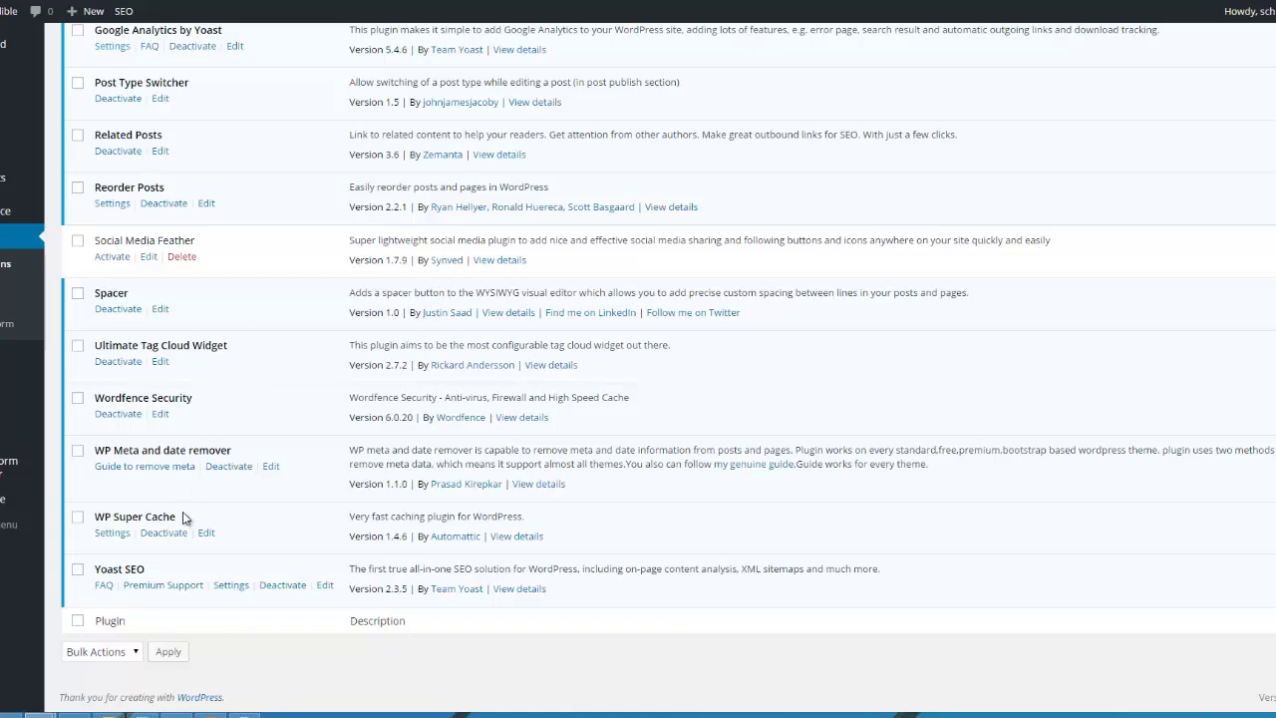
# Step: Highlight the Yoast SEO plugin entry in the plugins list
pyautogui.moveTo(146, 570); pyautogui.dragTo(100, 577)
pyautogui.scroll(5, 258, 568)
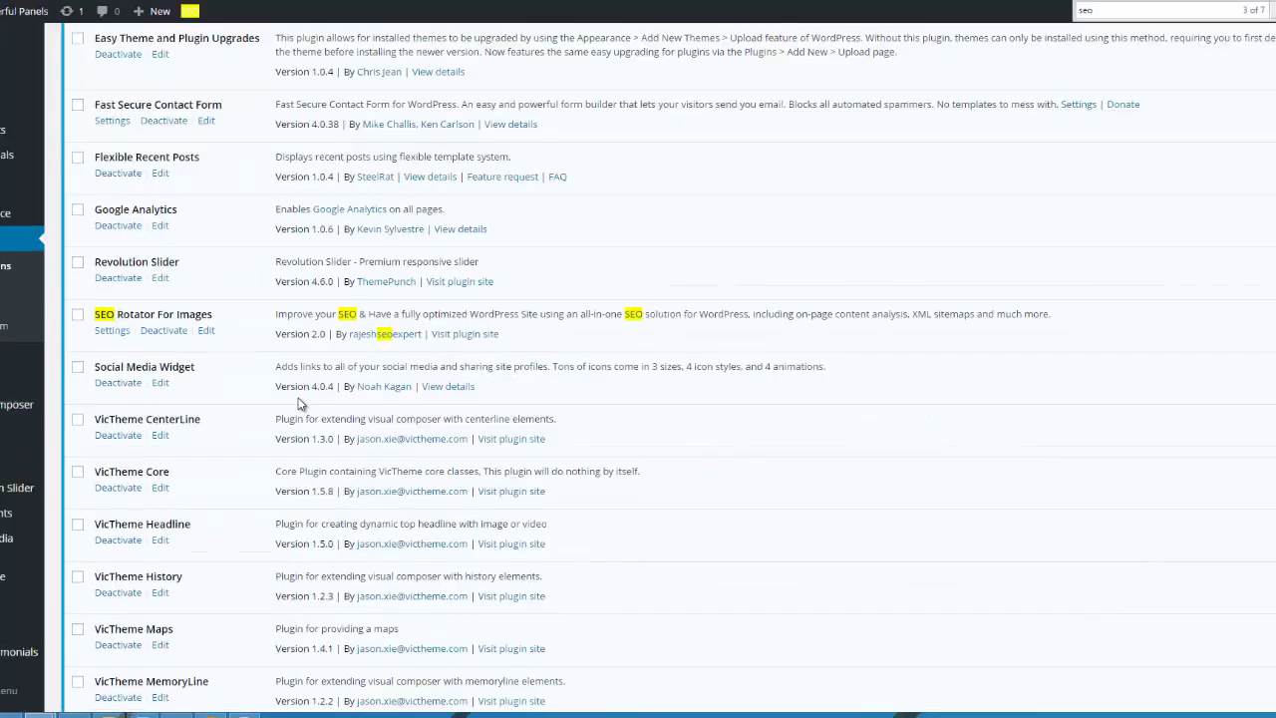
pyautogui.hotkey('ctrl', '-')
pyautogui.hotkey('ctrl', '+')
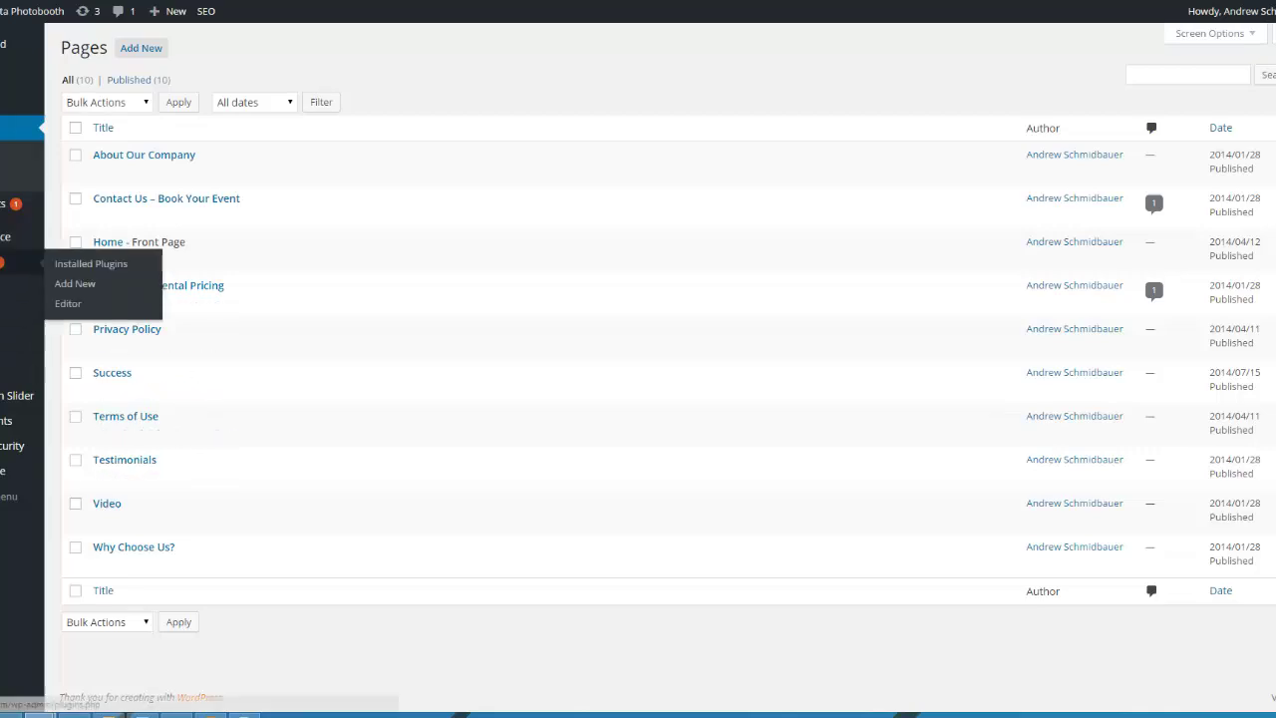
# Step: Open the photobooth site's Installed Plugins and point out the active SEO Ultimate plugin
pyautogui.click(42, 268)
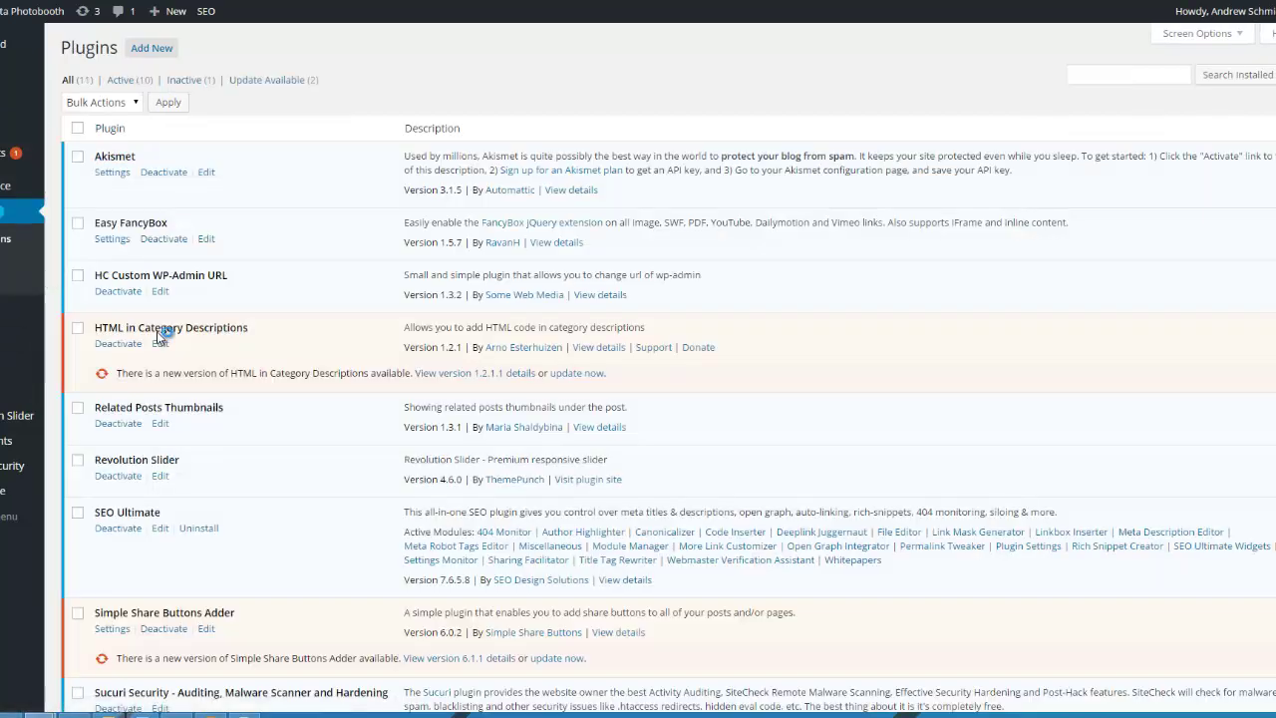
pyautogui.scroll(-1, 240, 428)
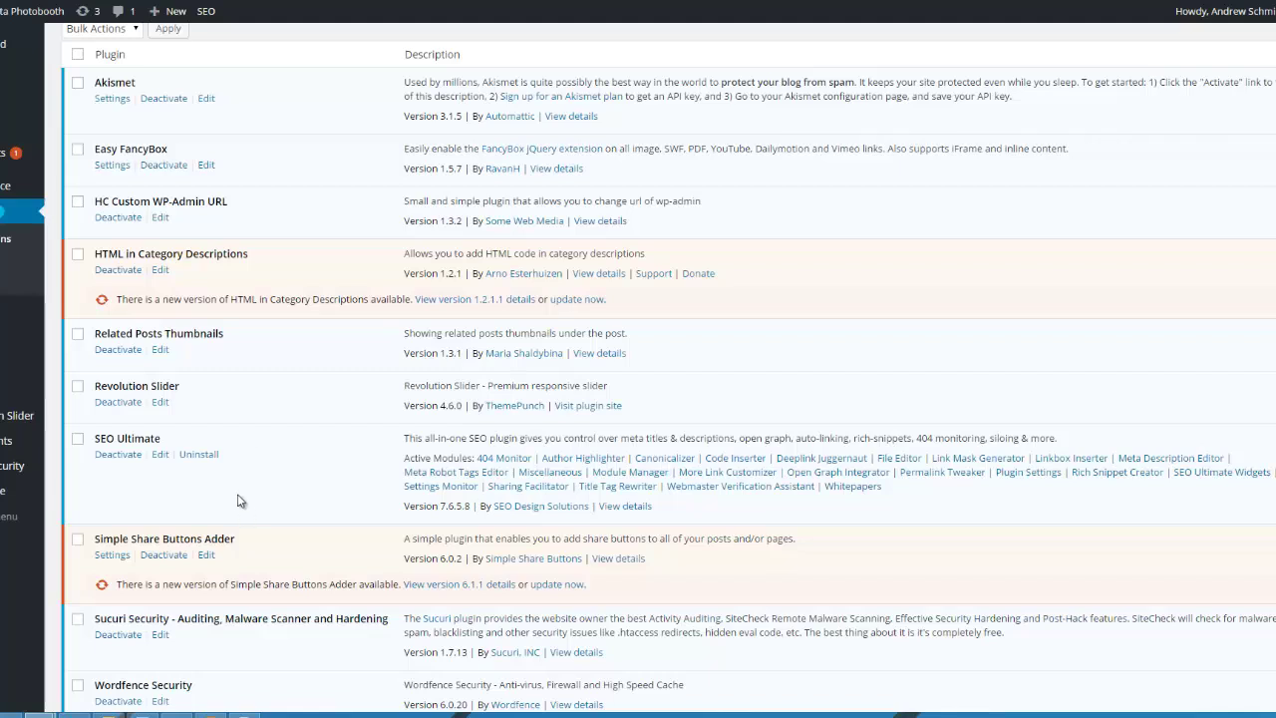
pyautogui.moveTo(147, 439); pyautogui.dragTo(116, 439)
pyautogui.click(247, 439)
pyautogui.moveTo(4, 140)
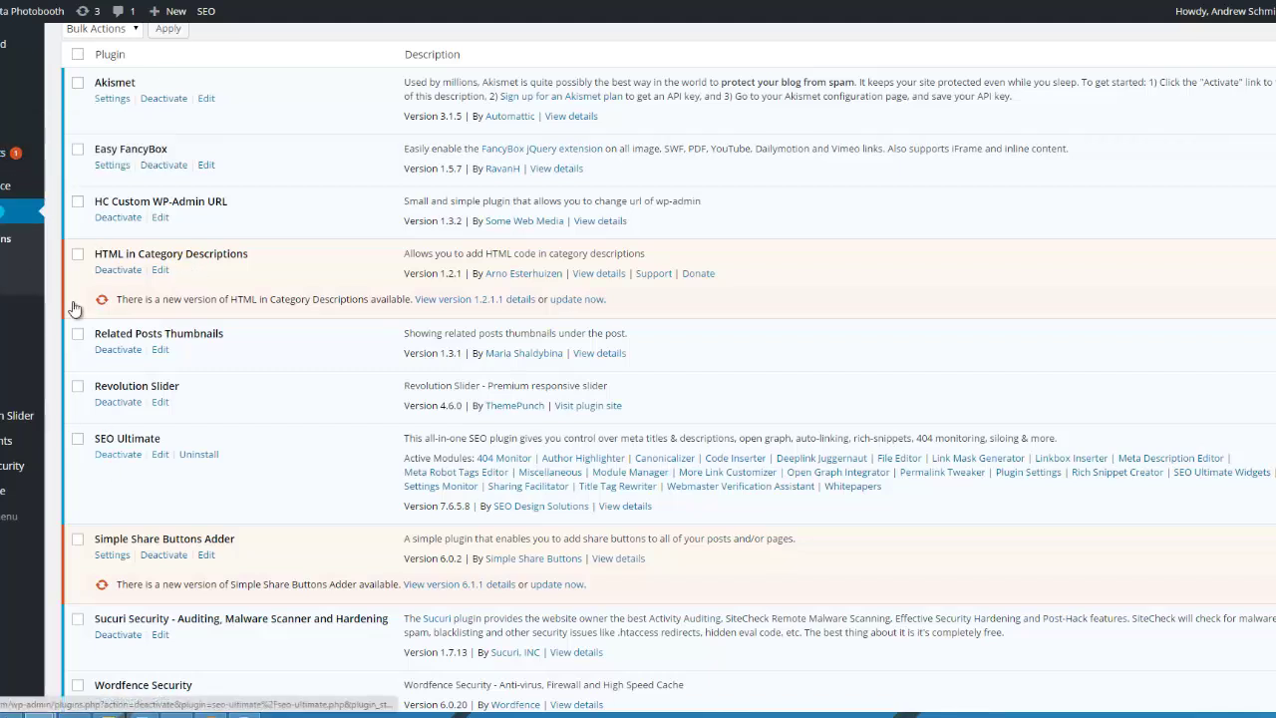
pyautogui.click(70, 79)
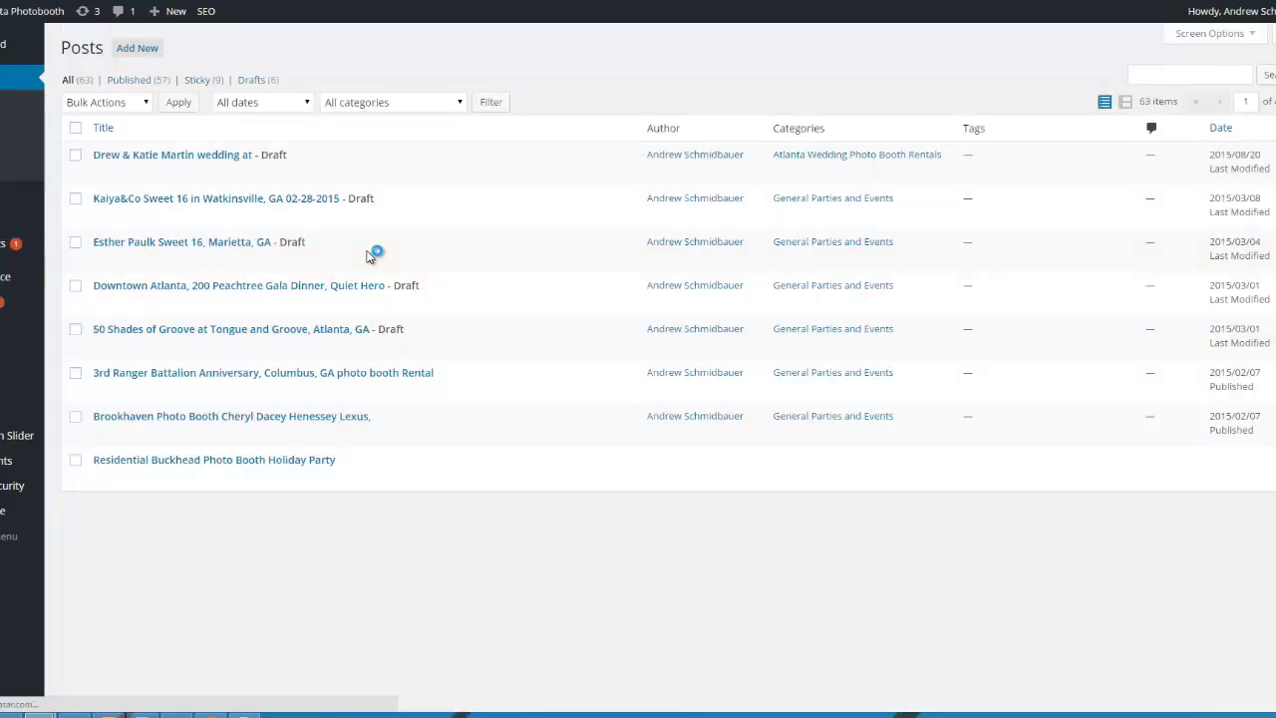
# Step: In the first post's Social Networks Listing, enter the title 'Sample Title Here'
pyautogui.click(101, 172)
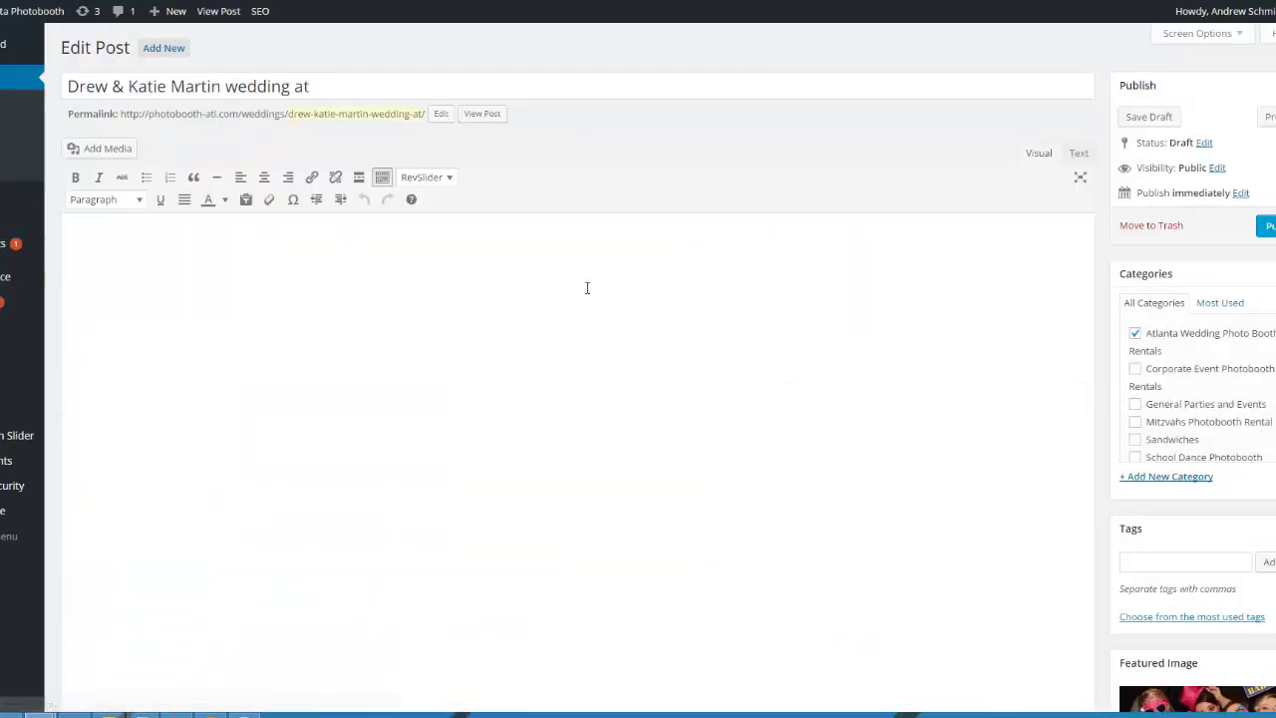
pyautogui.scroll(-5, 1071, 273)
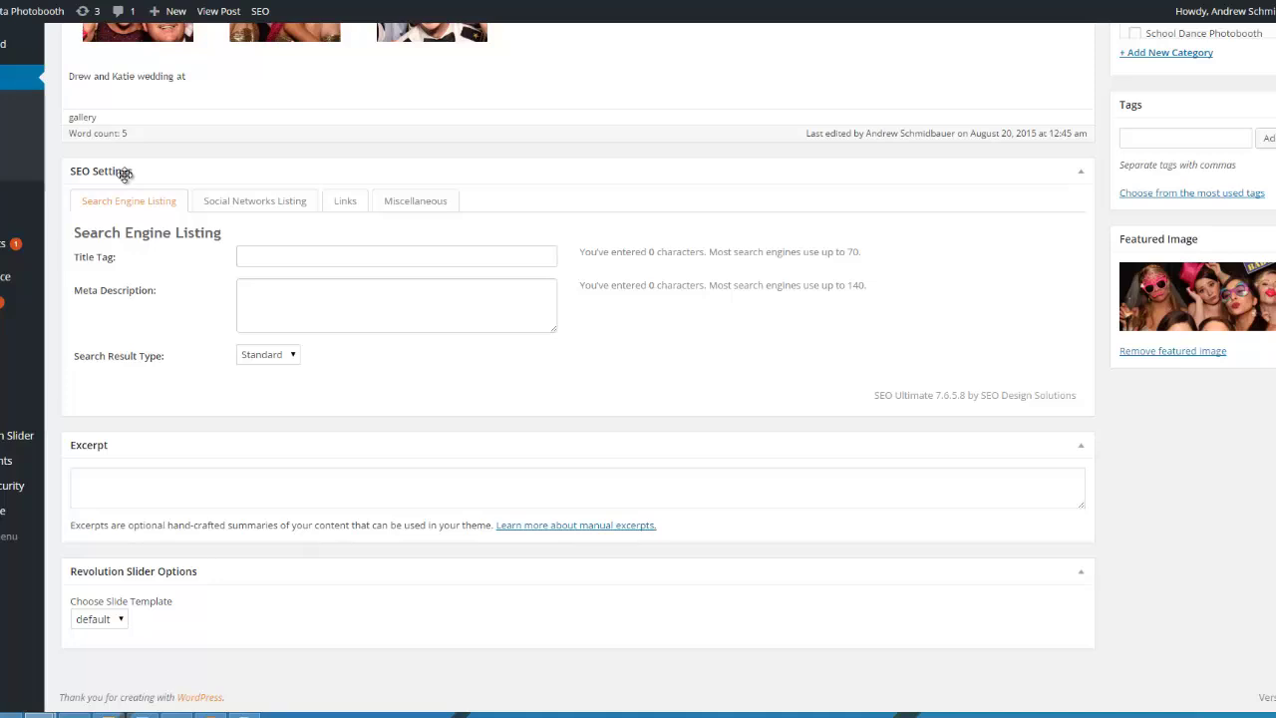
pyautogui.click(246, 203)
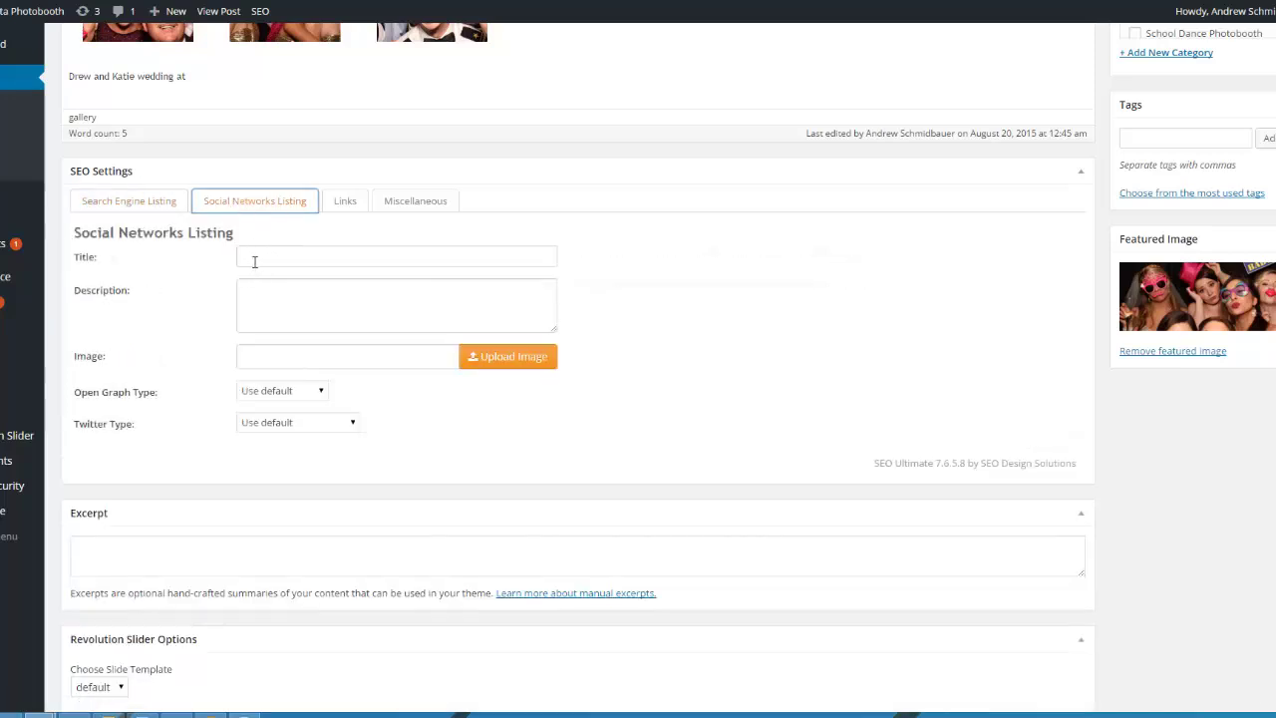
pyautogui.click(263, 261)
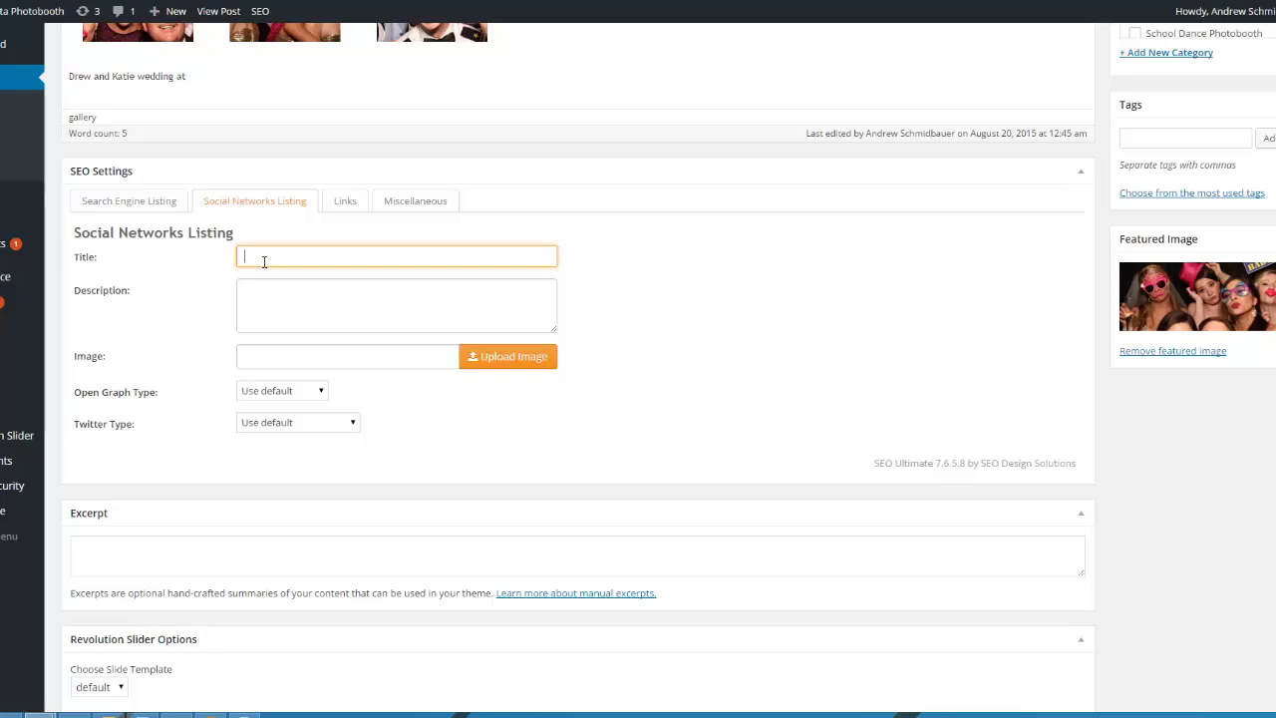
pyautogui.write('Sample Title Here')
pyautogui.moveTo(328, 262); pyautogui.dragTo(219, 260)
pyautogui.hotkey('ctrl', 'c')
# Step: Fill the description with 'Sample Description Here' repeated several times
pyautogui.click(278, 317)
pyautogui.hotkey('ctrl', 'v')
pyautogui.doubleClick(303, 300)
pyautogui.write('Description')
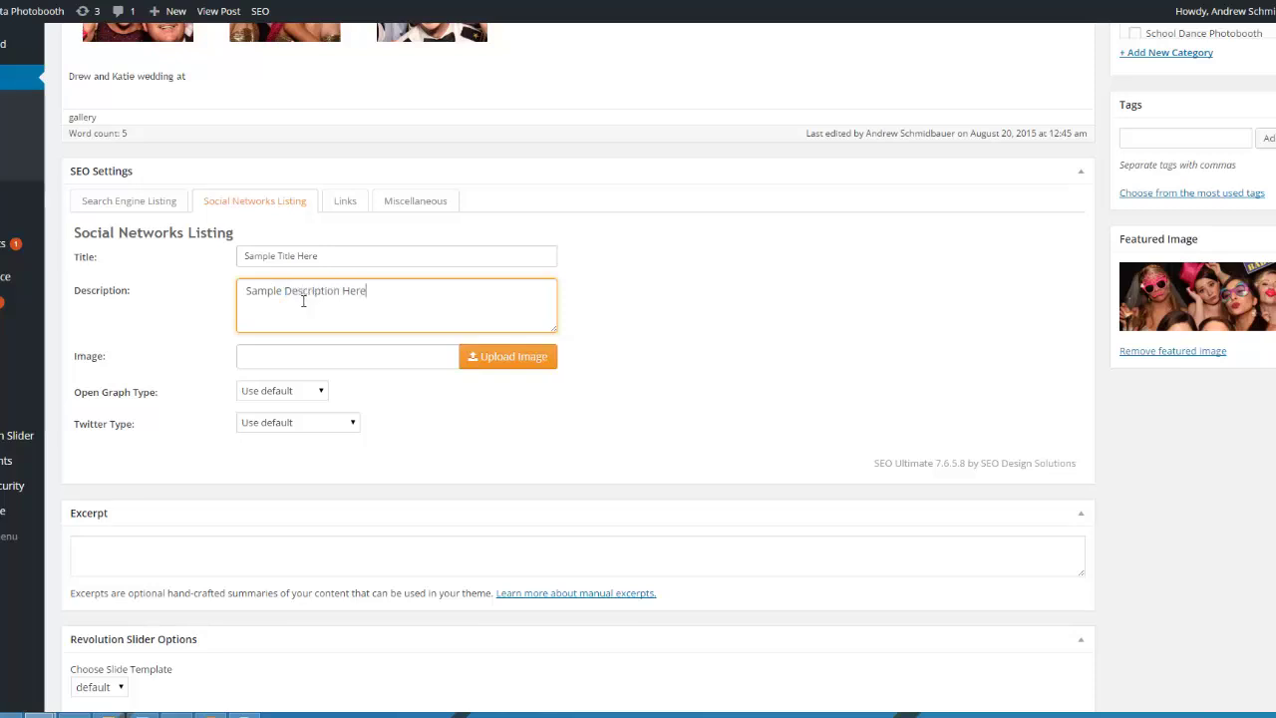
pyautogui.moveTo(372, 291); pyautogui.dragTo(225, 299)
pyautogui.hotkey('ctrl', 'c')
pyautogui.hotkey('ctrl', 'v')
pyautogui.write('.')
pyautogui.hotkey('ctrl', 'v')
pyautogui.write('.')
pyautogui.hotkey('ctrl', 'v')
pyautogui.write('.')
pyautogui.hotkey('ctrl', 'v')
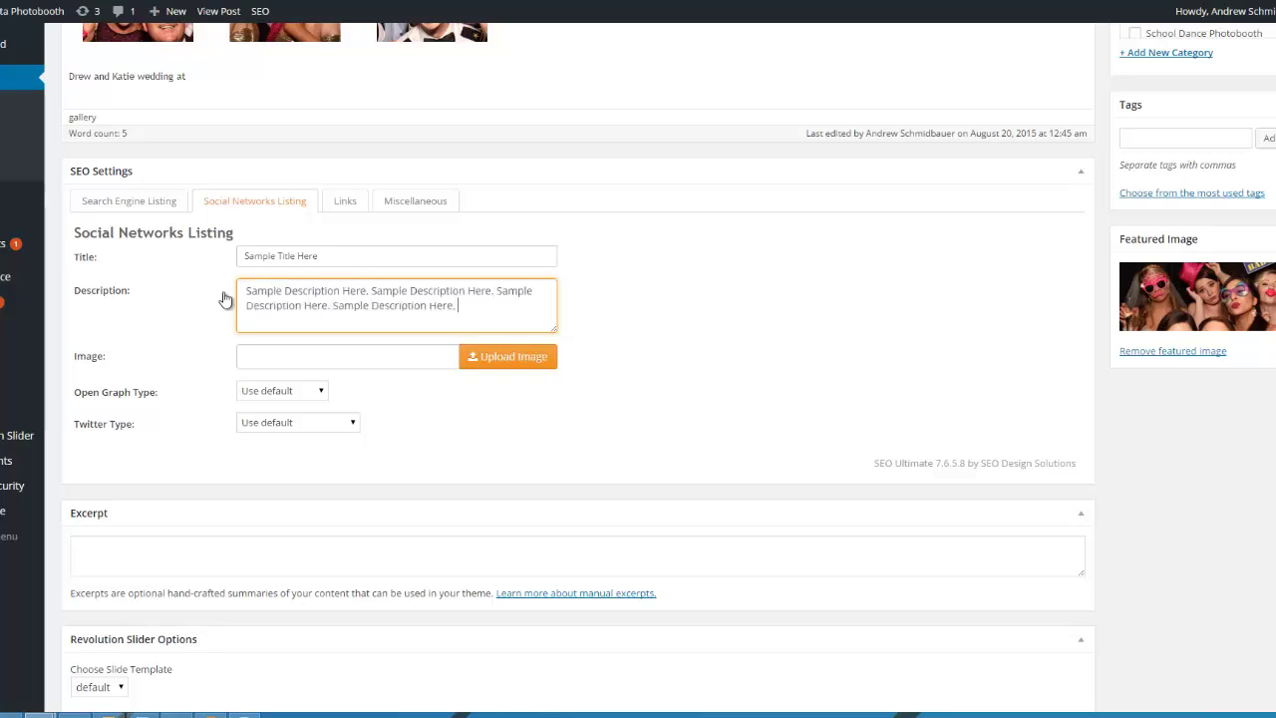
pyautogui.hotkey('ctrl', 'v')
pyautogui.hotkey('ctrl', 'v')
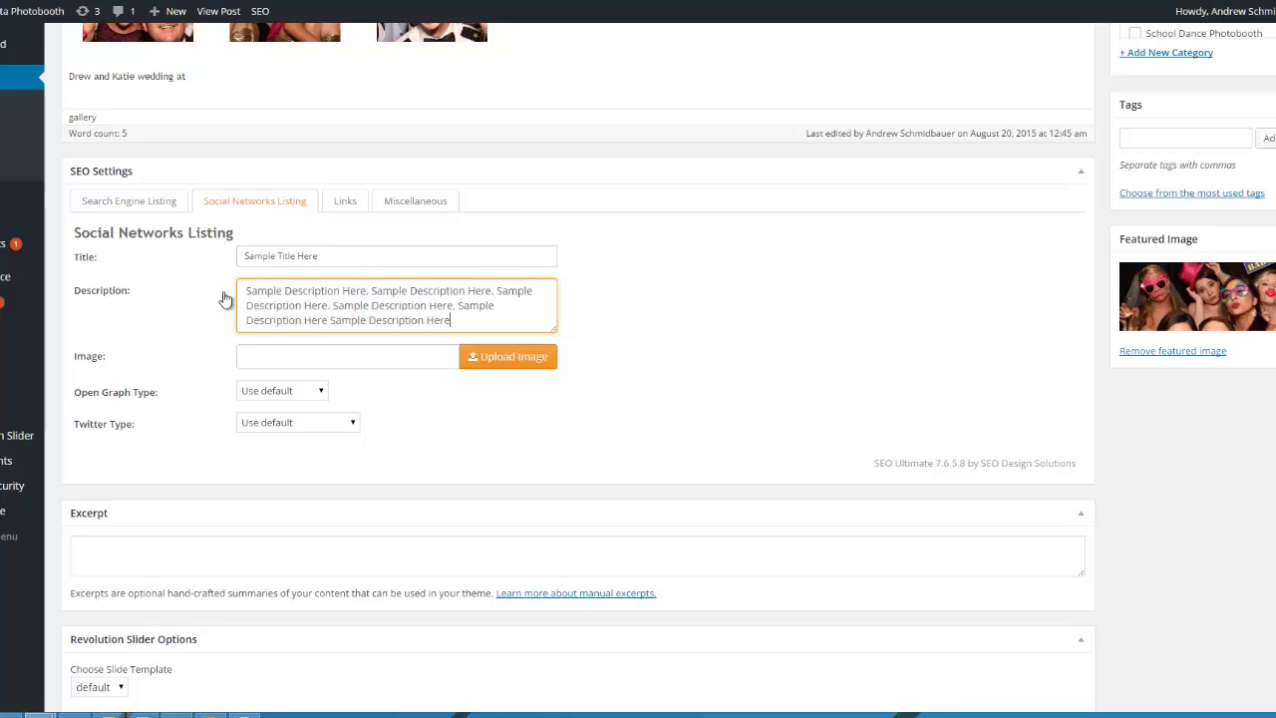
pyautogui.click(490, 360)
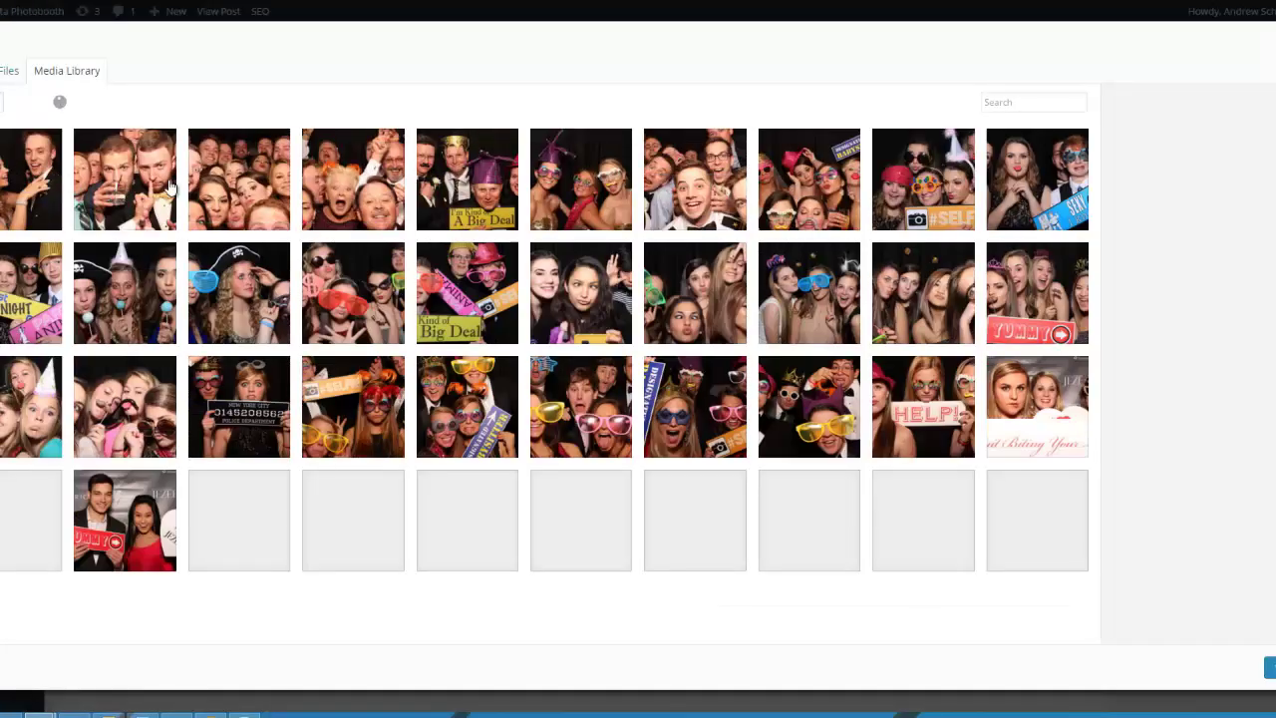
# Step: Use the second library photo as the social image, choose Article and Summary types, and publish
pyautogui.click(170, 188)
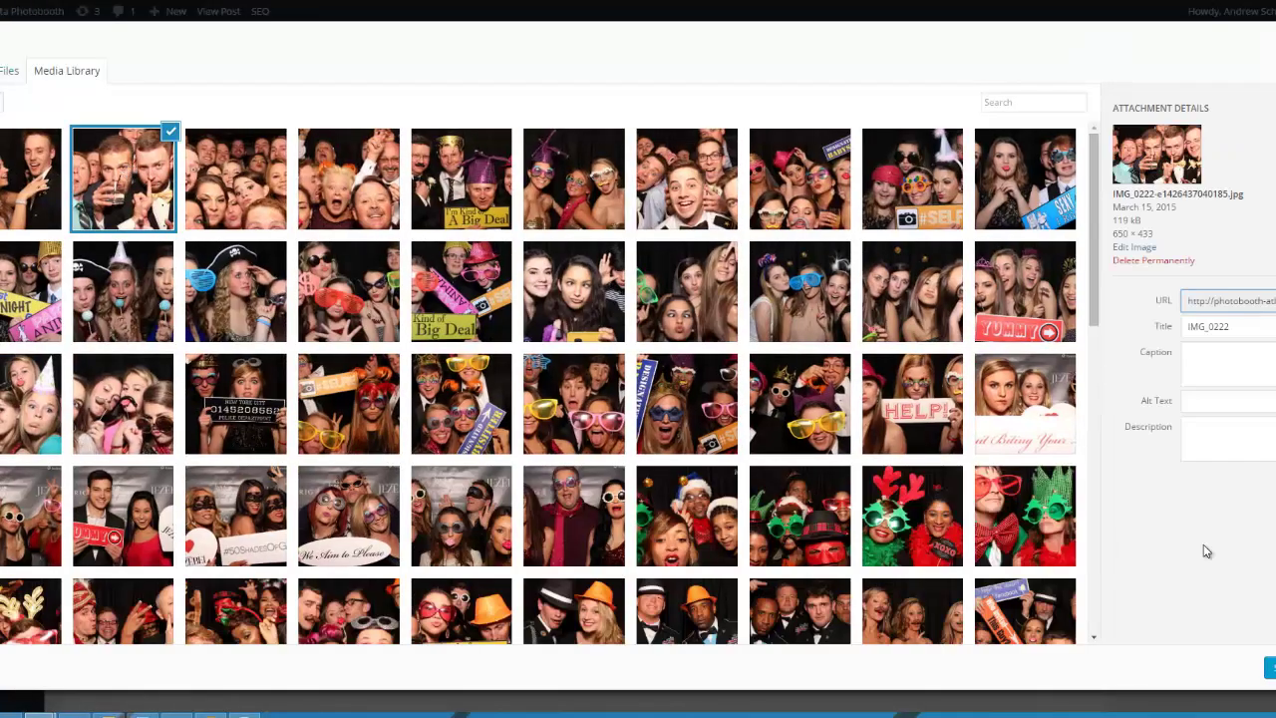
pyautogui.click(1270, 668)
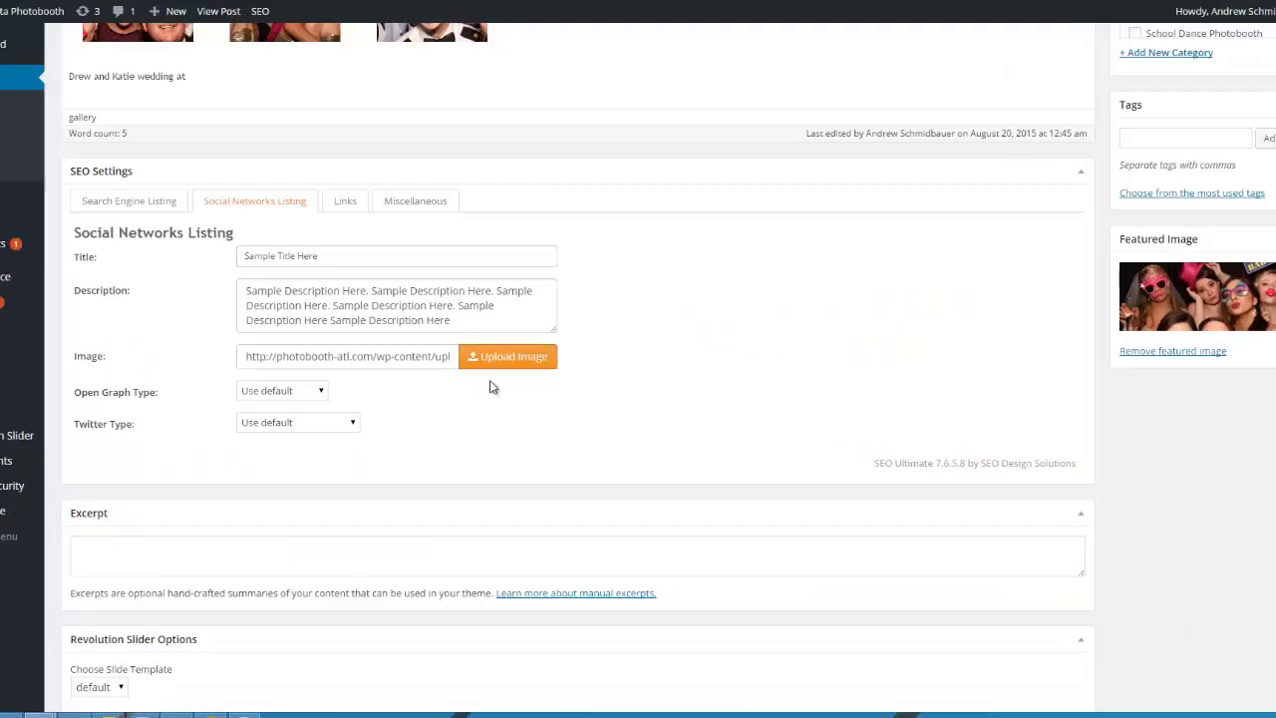
pyautogui.click(284, 394)
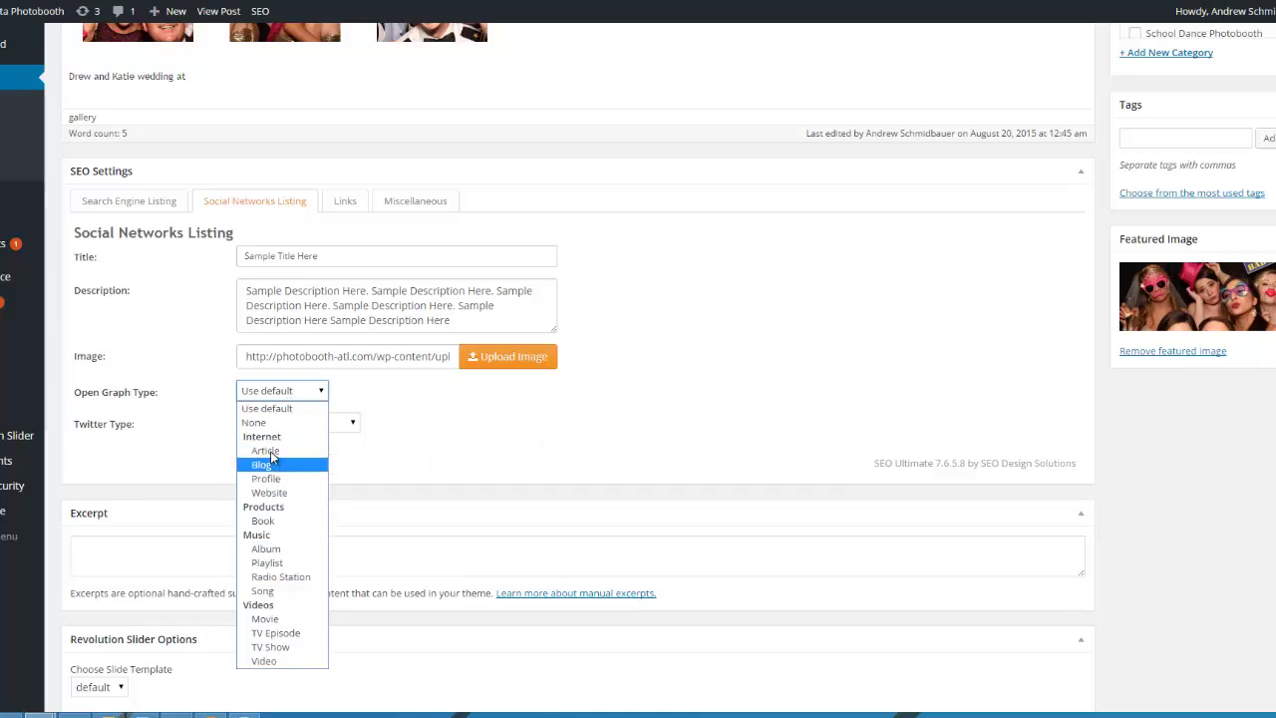
pyautogui.click(300, 451)
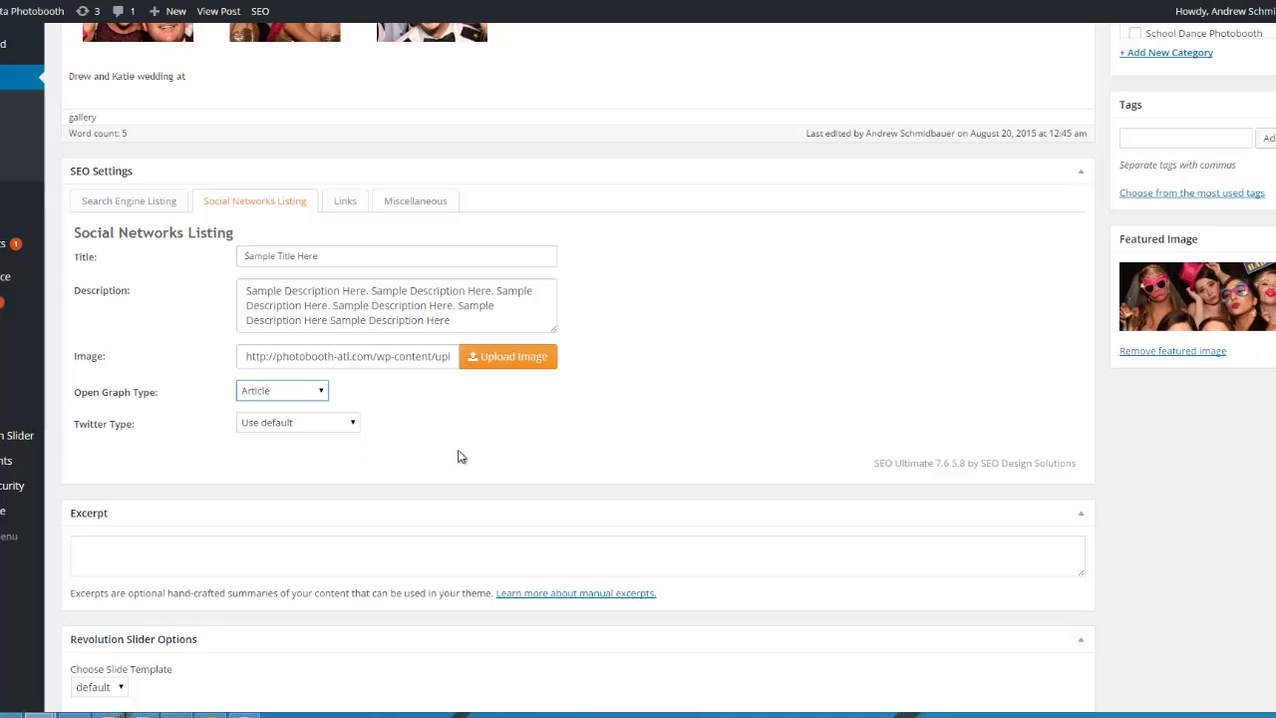
pyautogui.click(317, 426)
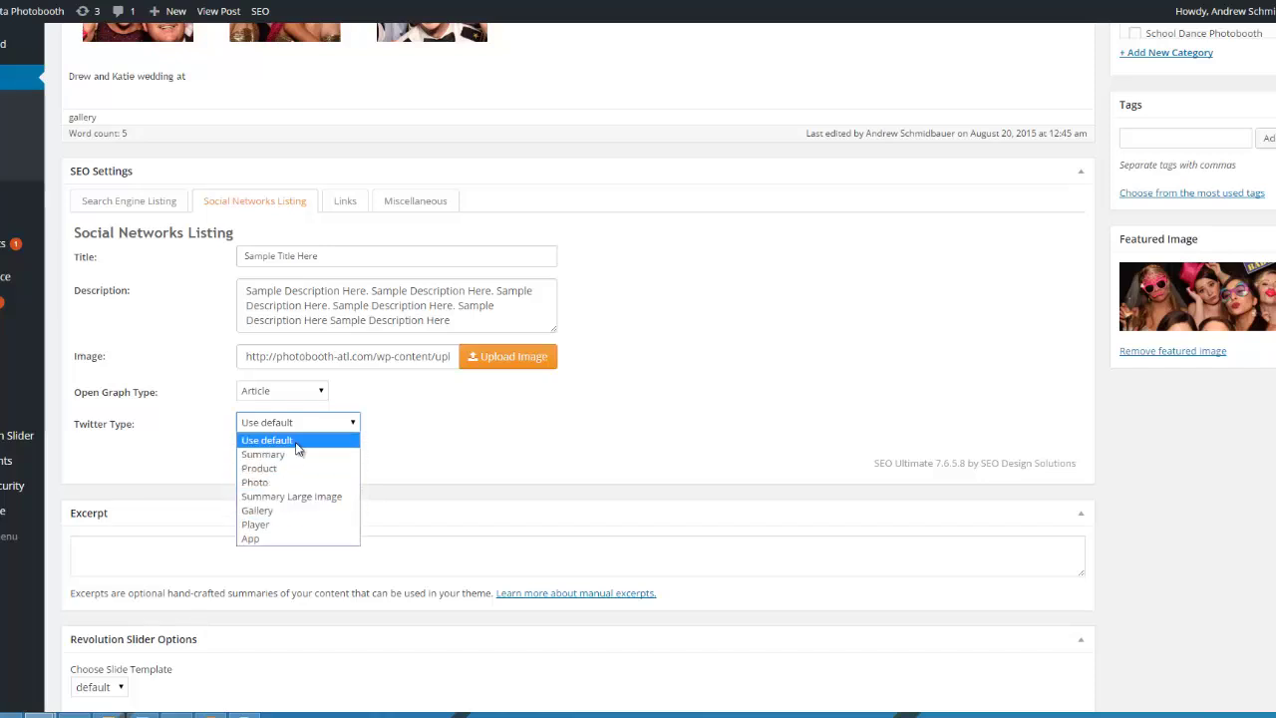
pyautogui.click(296, 454)
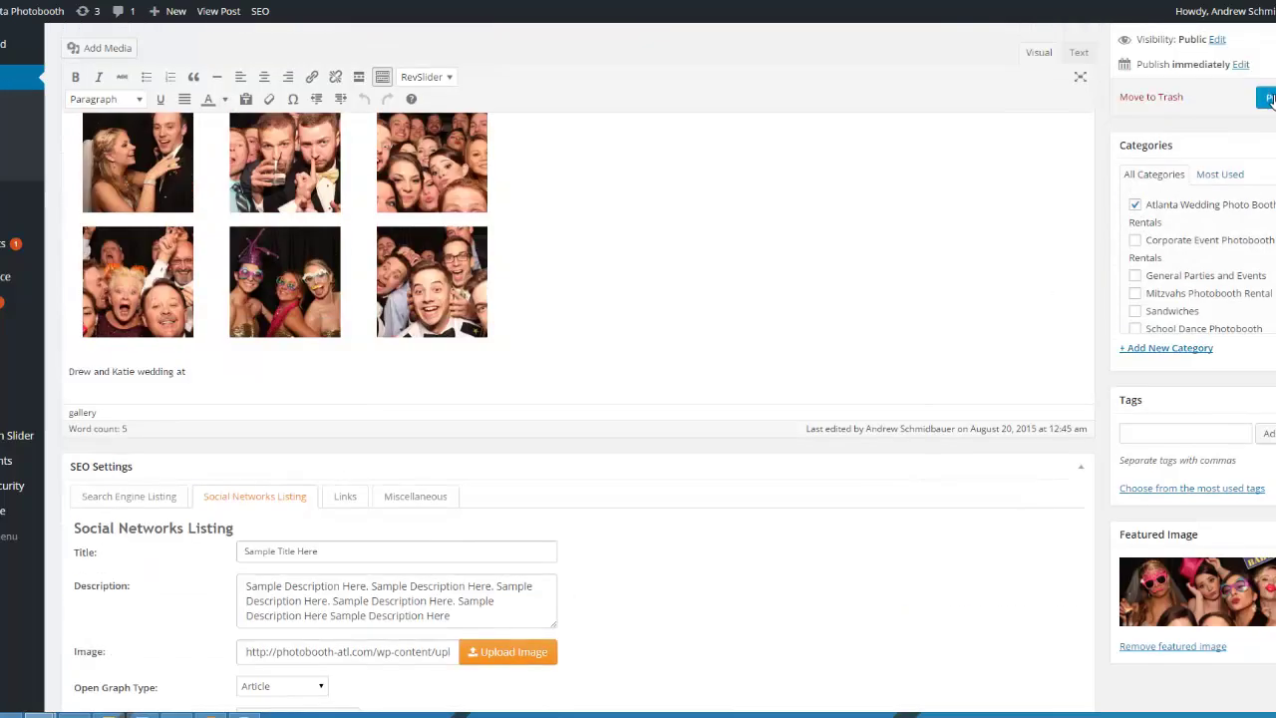
pyautogui.click(1269, 97)
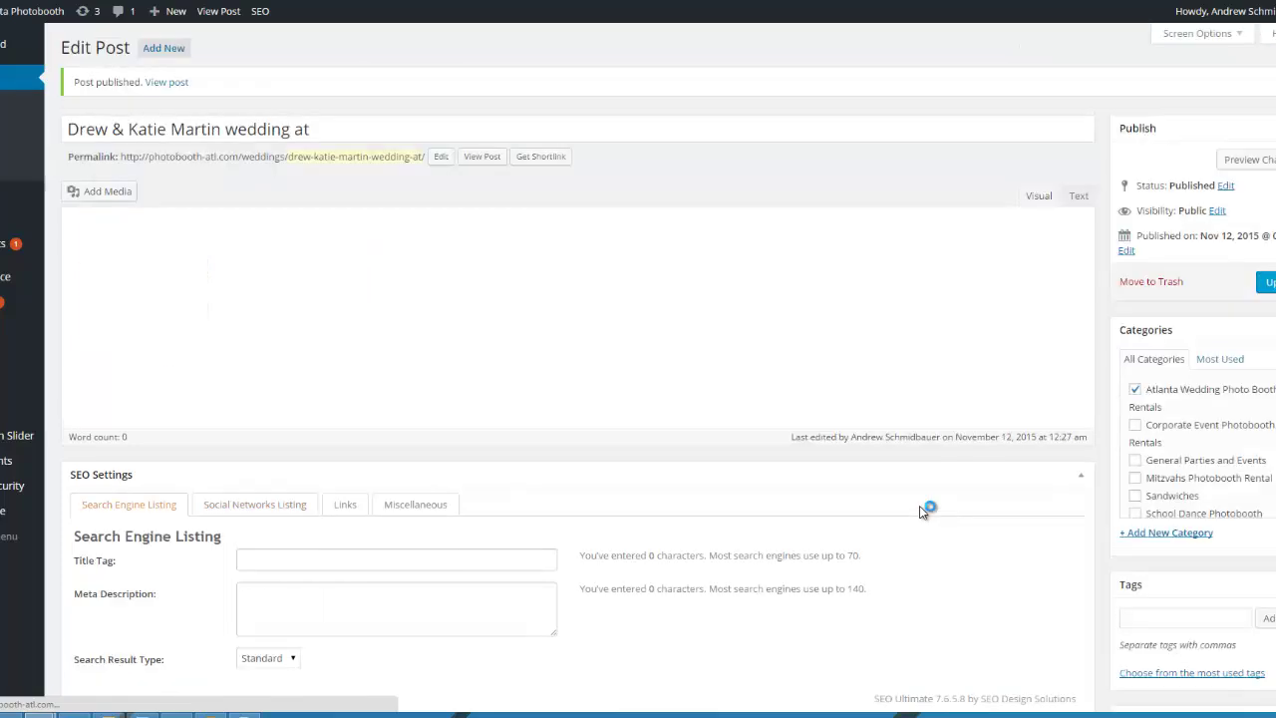
# Step: Open the published wedding post's View Post link in a new tab
pyautogui.scroll(3, 917, 523)
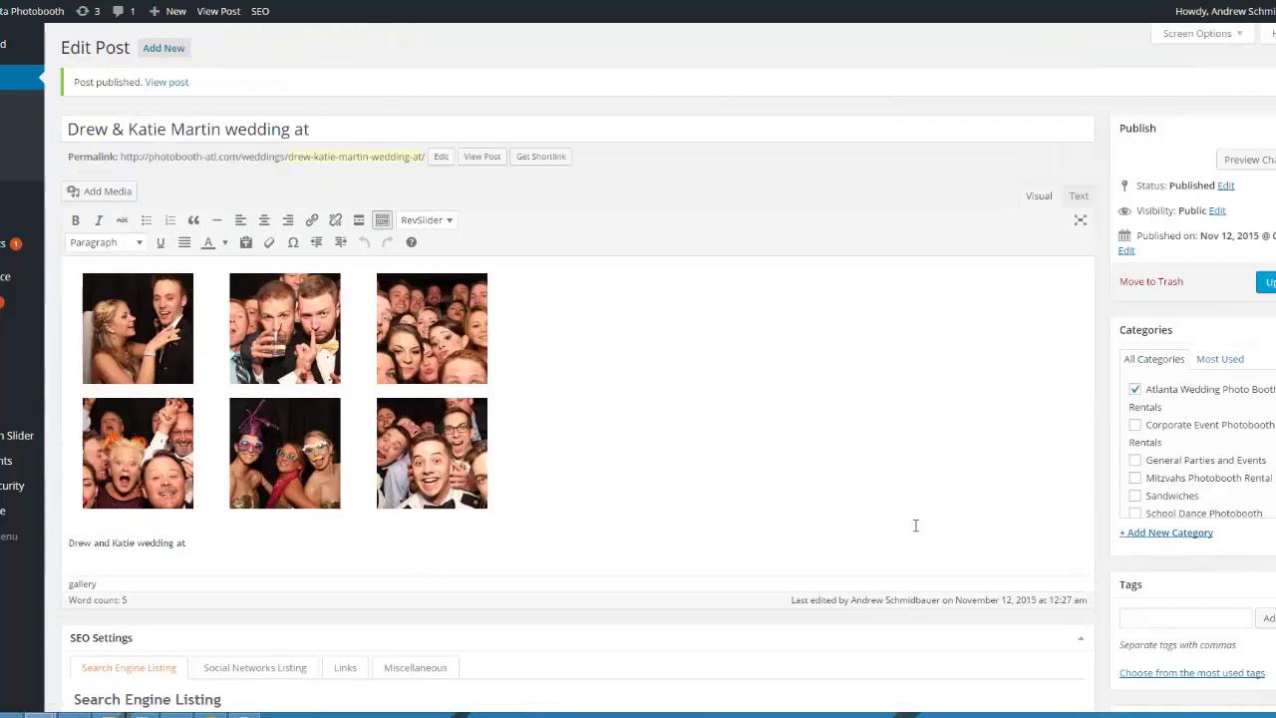
pyautogui.rightClick(481, 156)
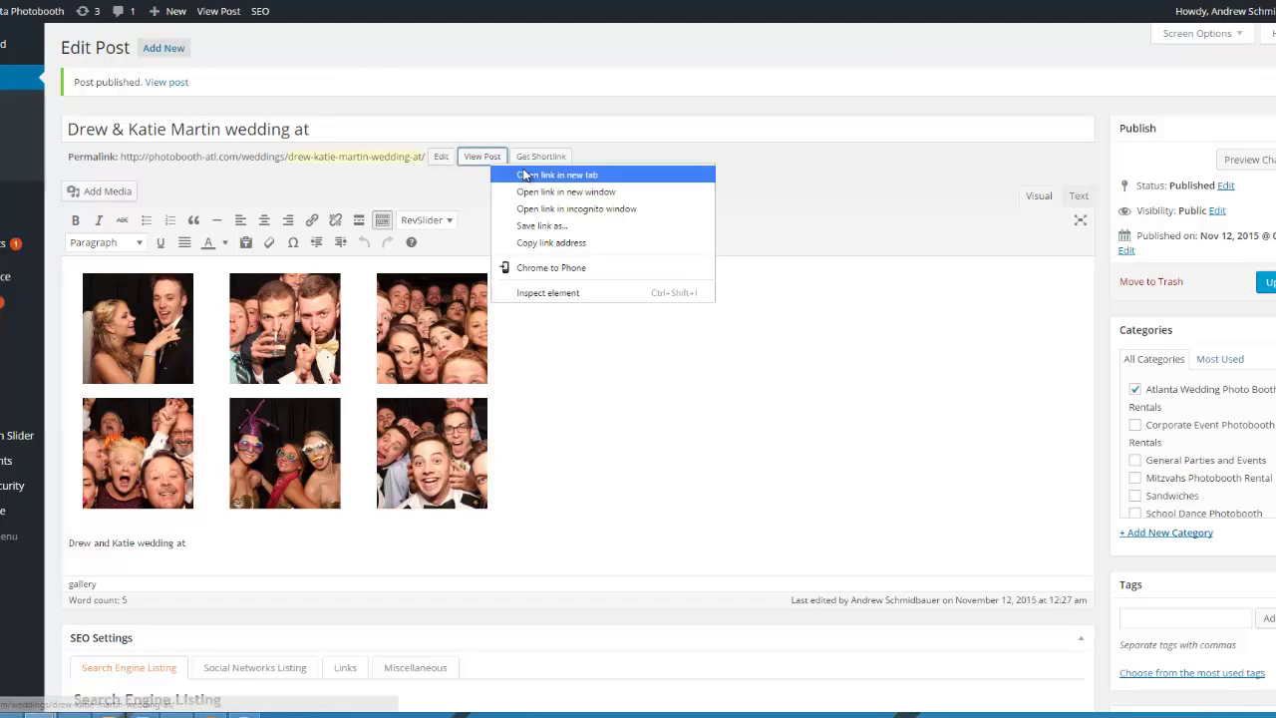
pyautogui.click(529, 171)
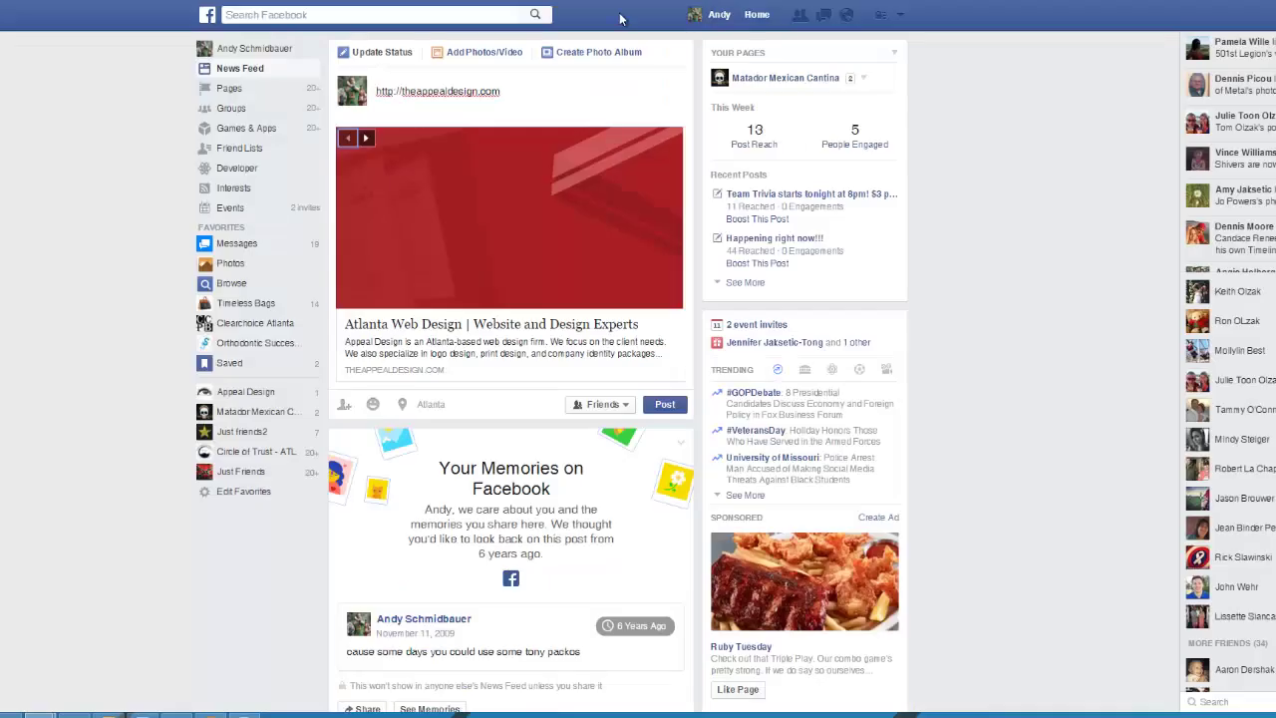
# Step: Discard the old draft by reloading Facebook, then paste the wedding post link into the status box
pyautogui.moveTo(504, 91); pyautogui.dragTo(371, 91)
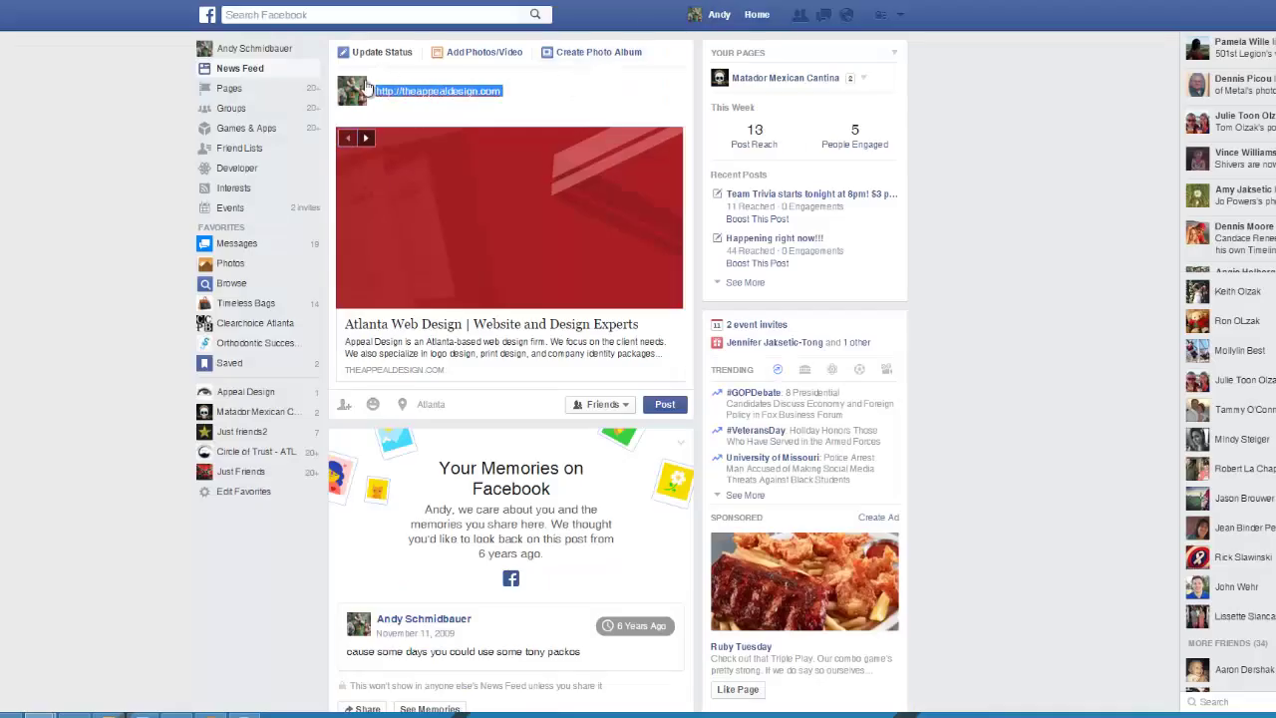
pyautogui.press('F5')
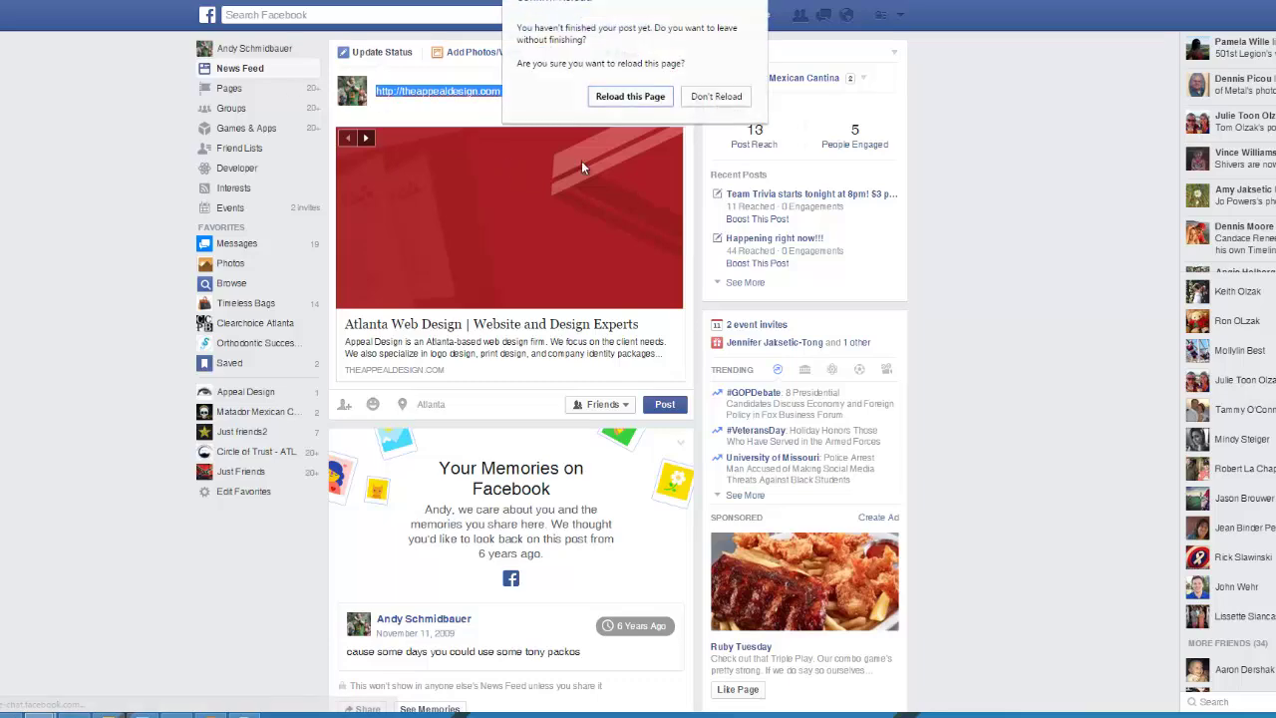
pyautogui.click(598, 96)
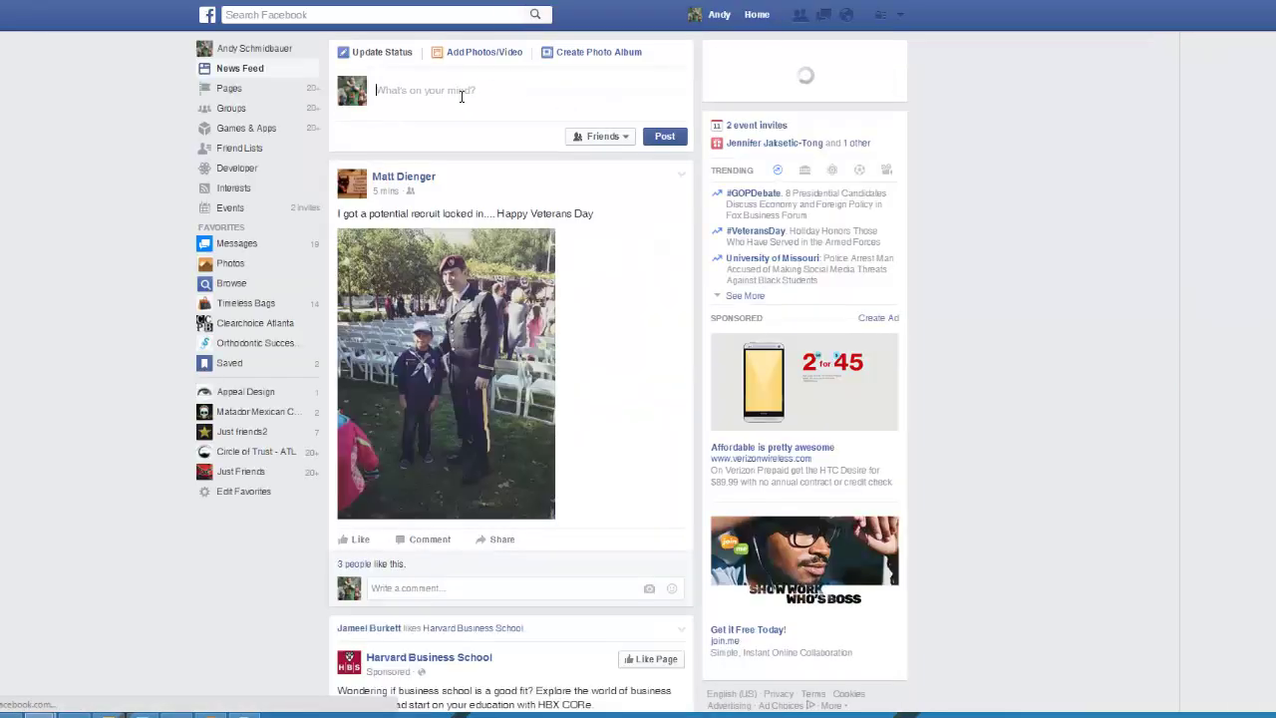
pyautogui.click(462, 91)
pyautogui.write('http://photobooth-atl.com/weddings/drew-katie-martin-wedding-at/')
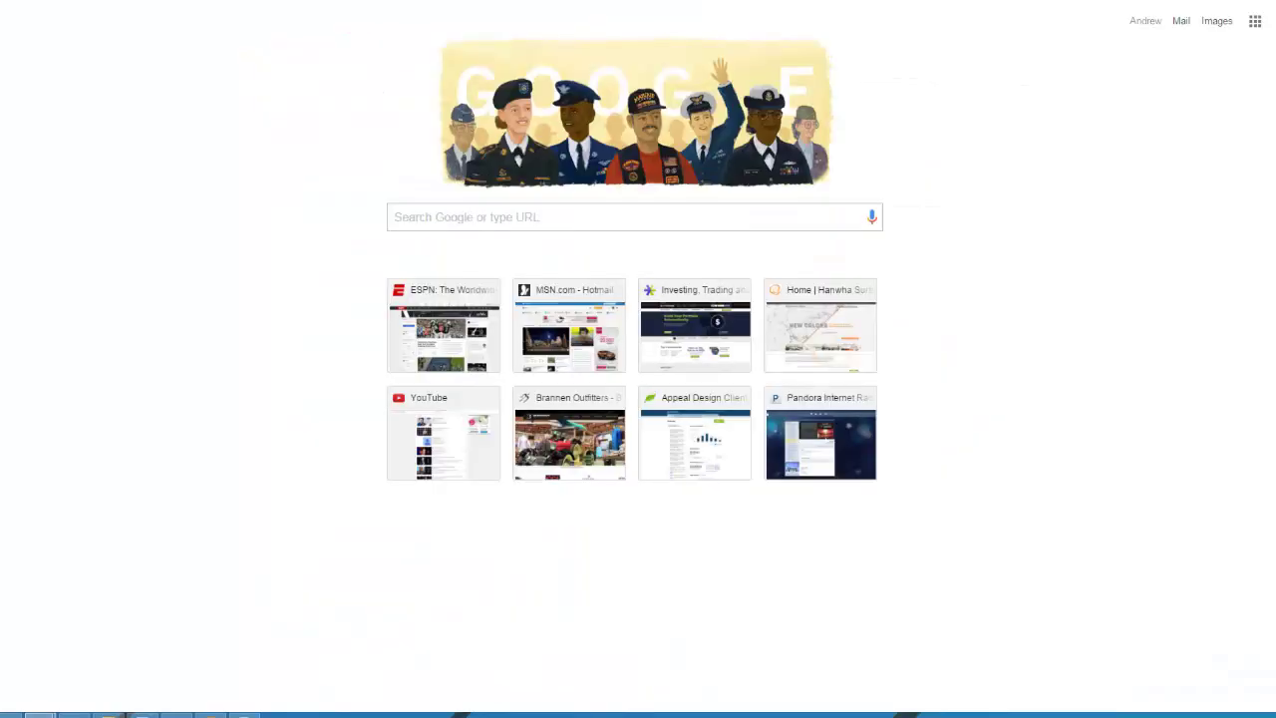
# Step: Search Google for 'facebook debugger' and open the Facebook Developers Debugger
pyautogui.write('facebook')
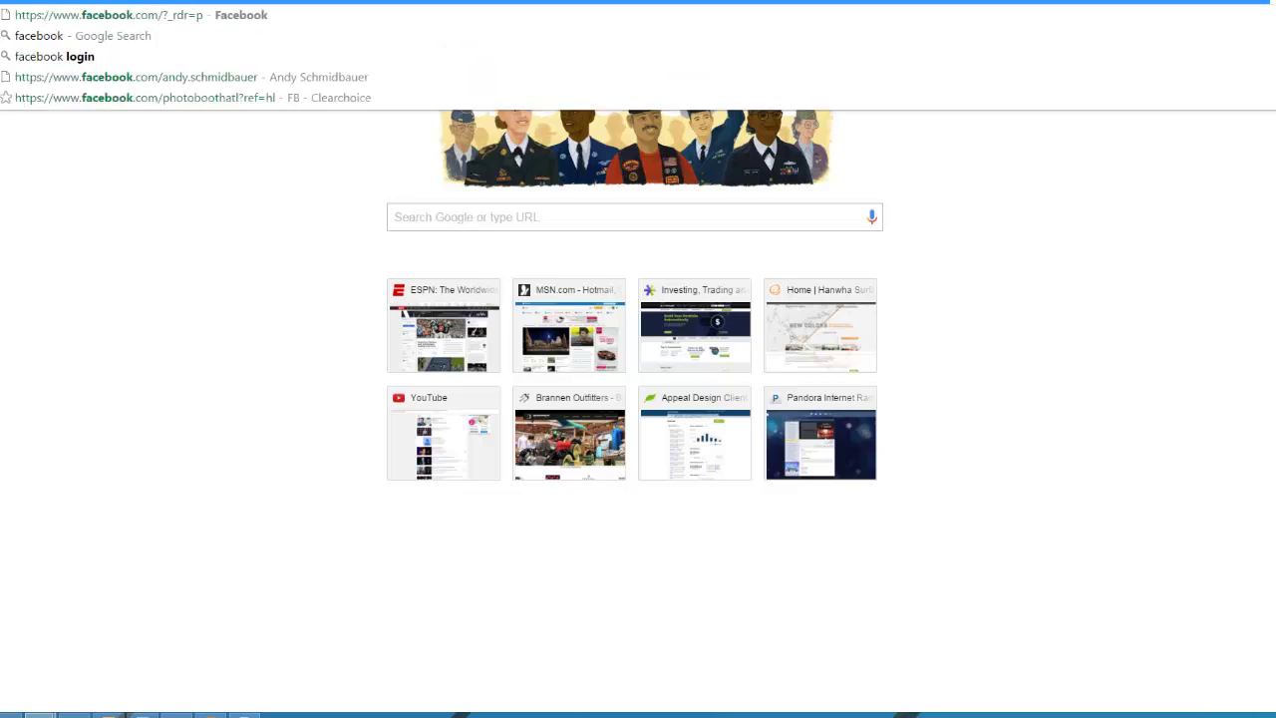
pyautogui.write(' debugger')
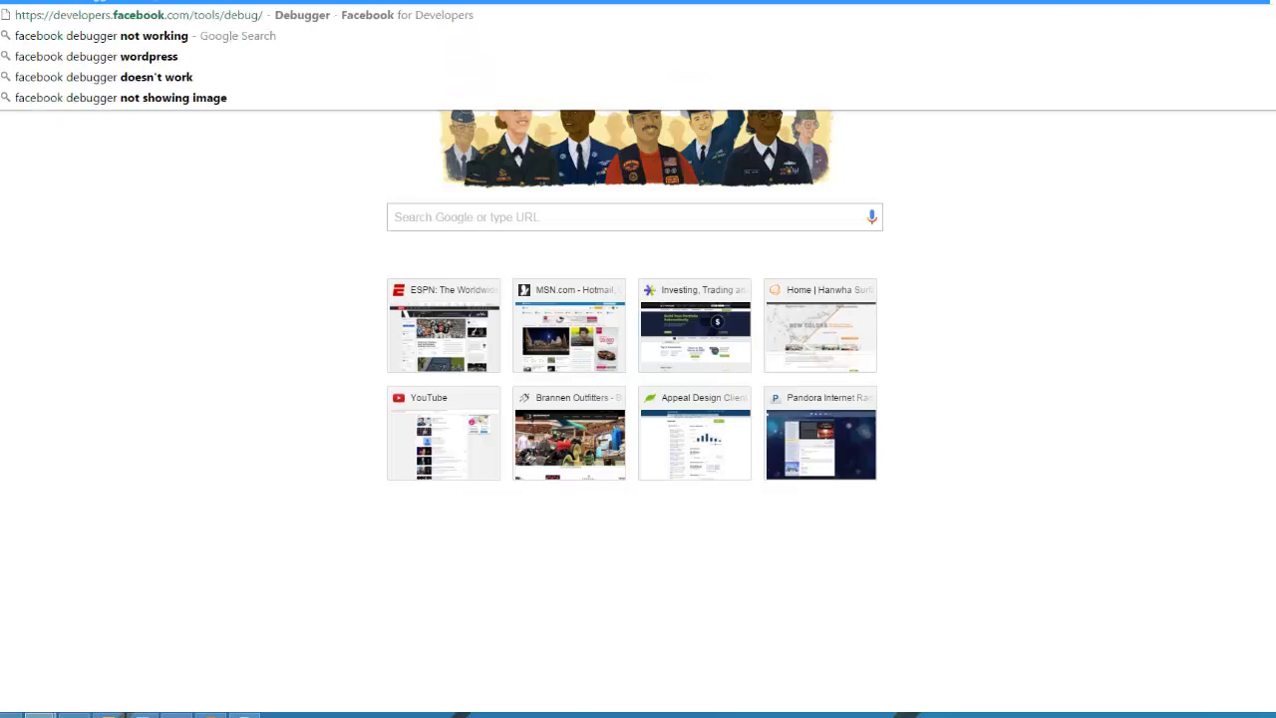
pyautogui.press('Return')
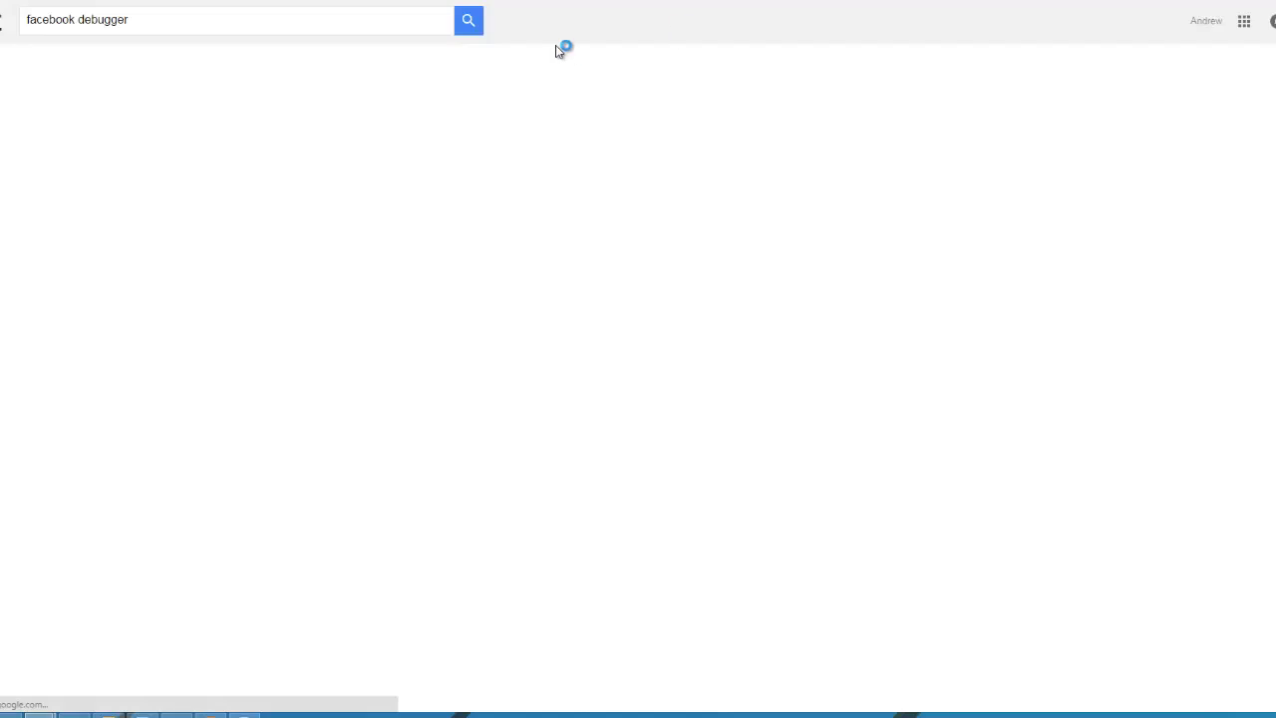
pyautogui.click(186, 136)
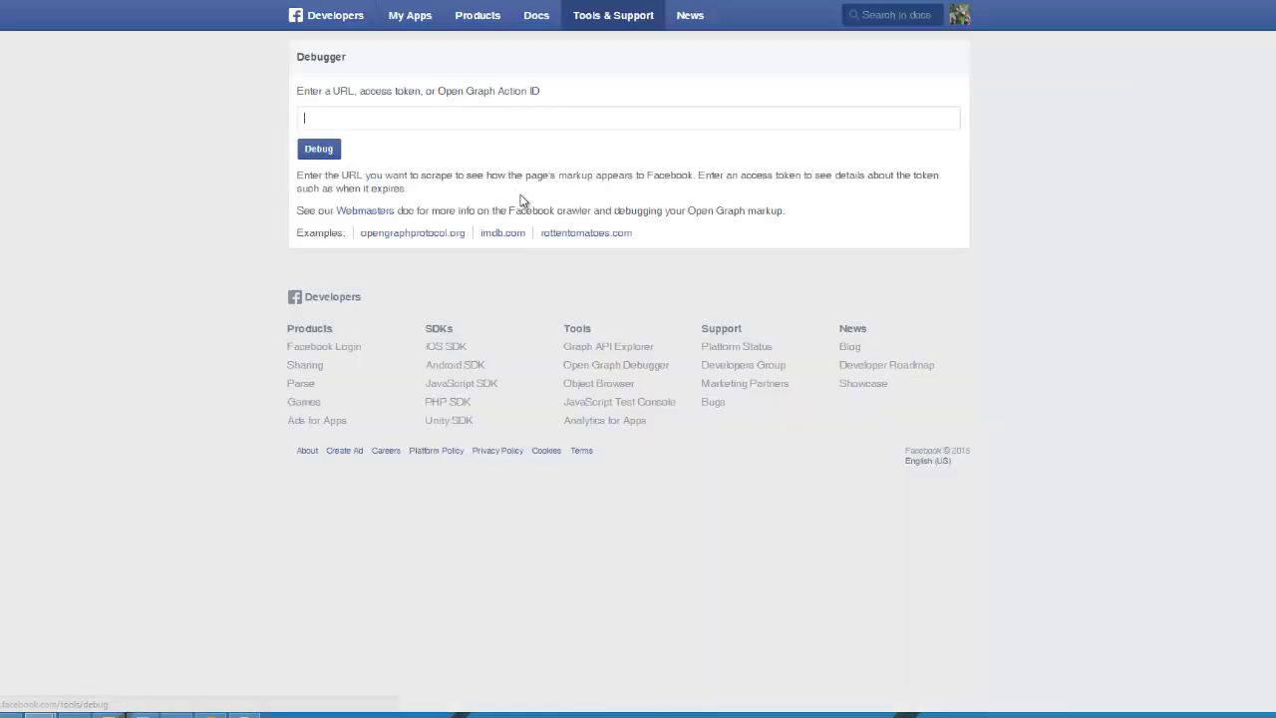
# Step: Debug the pasted wedding post URL and fetch new scrape information to view its og properties
pyautogui.write('http://photobooth-atl.com/weddings/drew-kate-martin-wedding-at/')
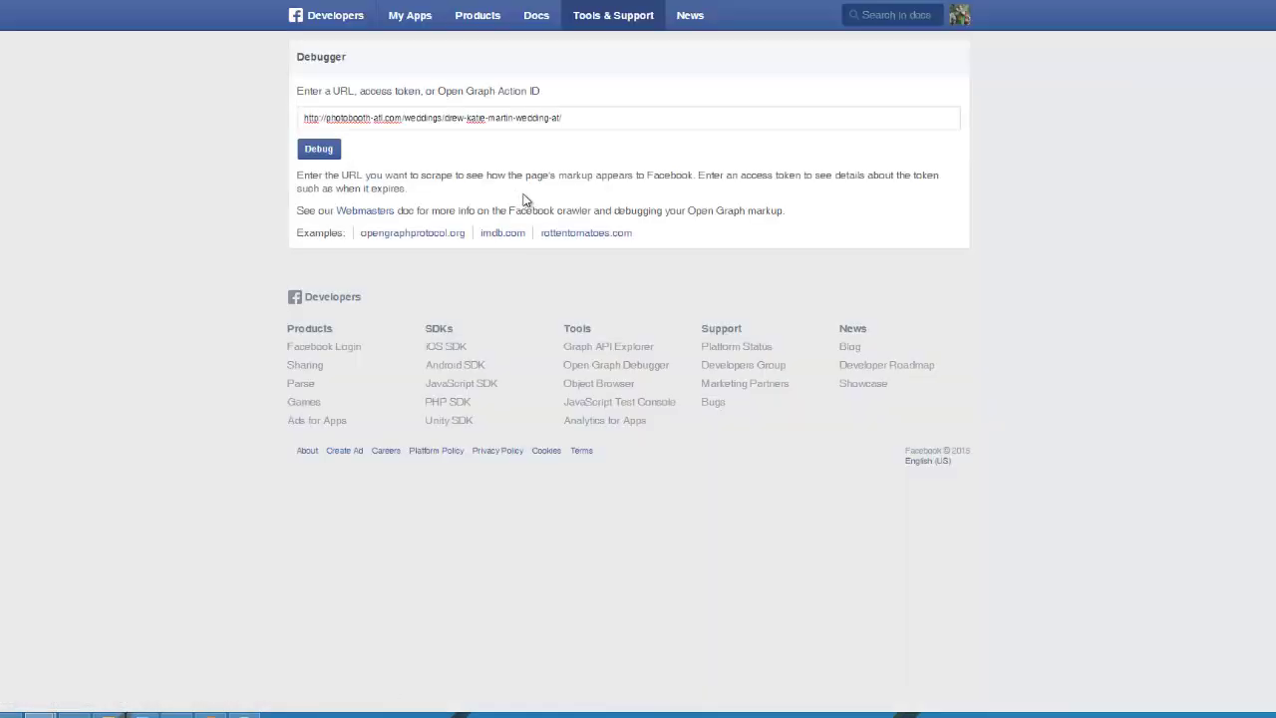
pyautogui.click(320, 150)
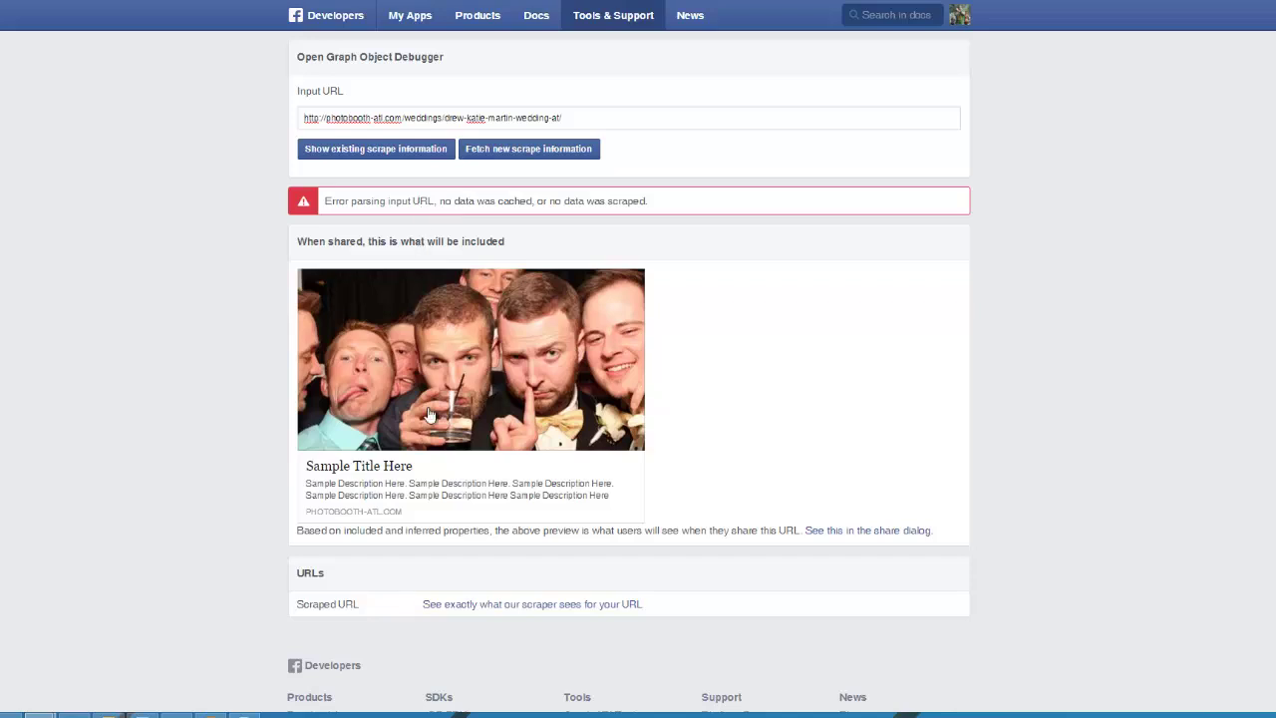
pyautogui.scroll(-1, 431, 438)
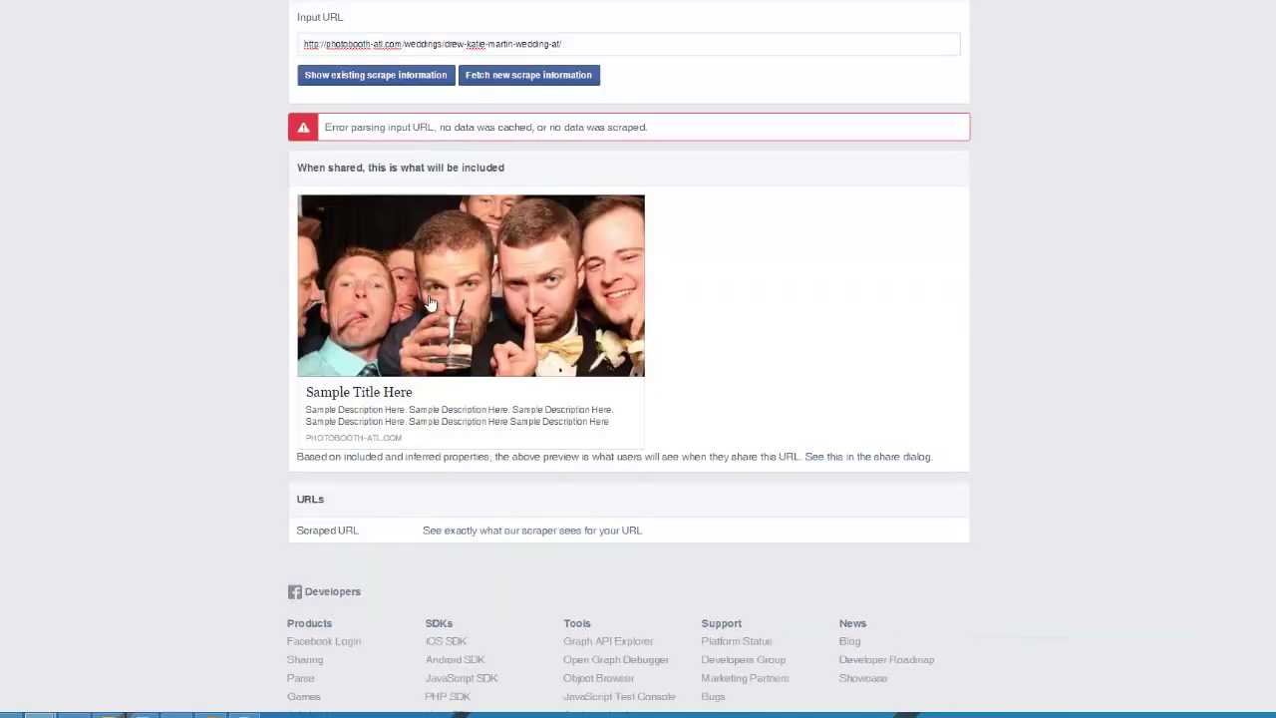
pyautogui.moveTo(373, 448); pyautogui.dragTo(731, 456)
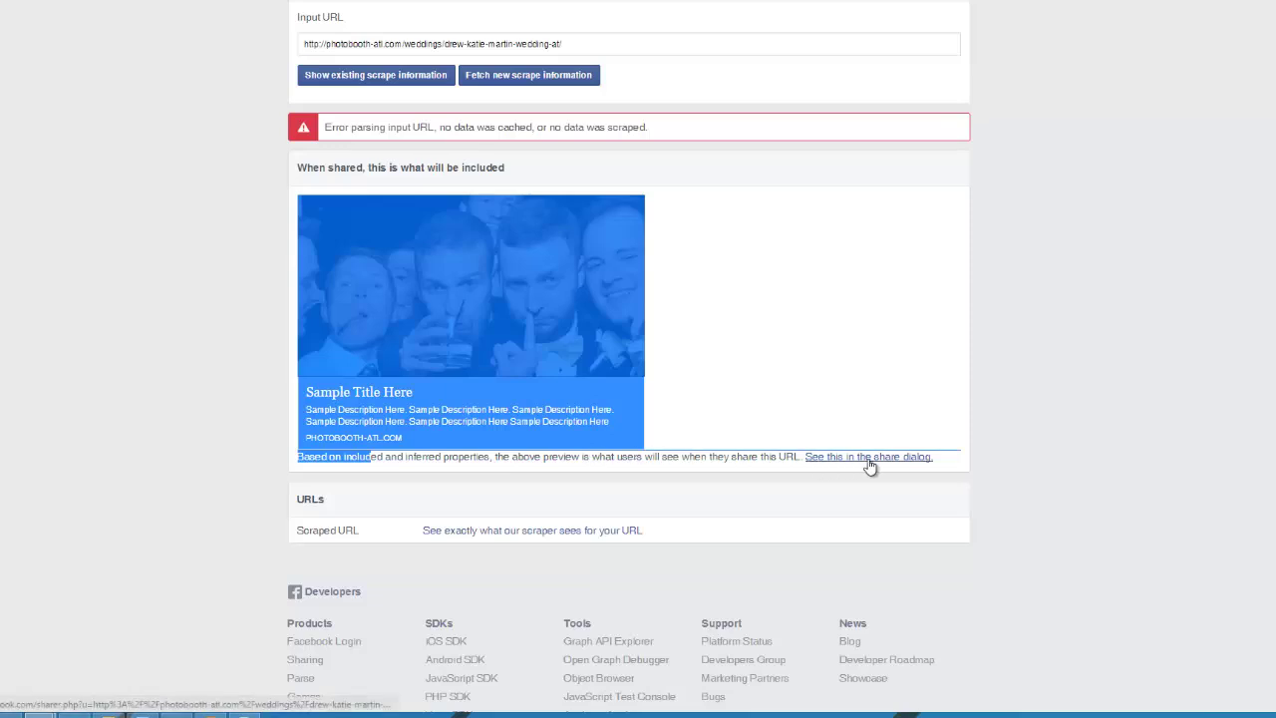
pyautogui.click(481, 533)
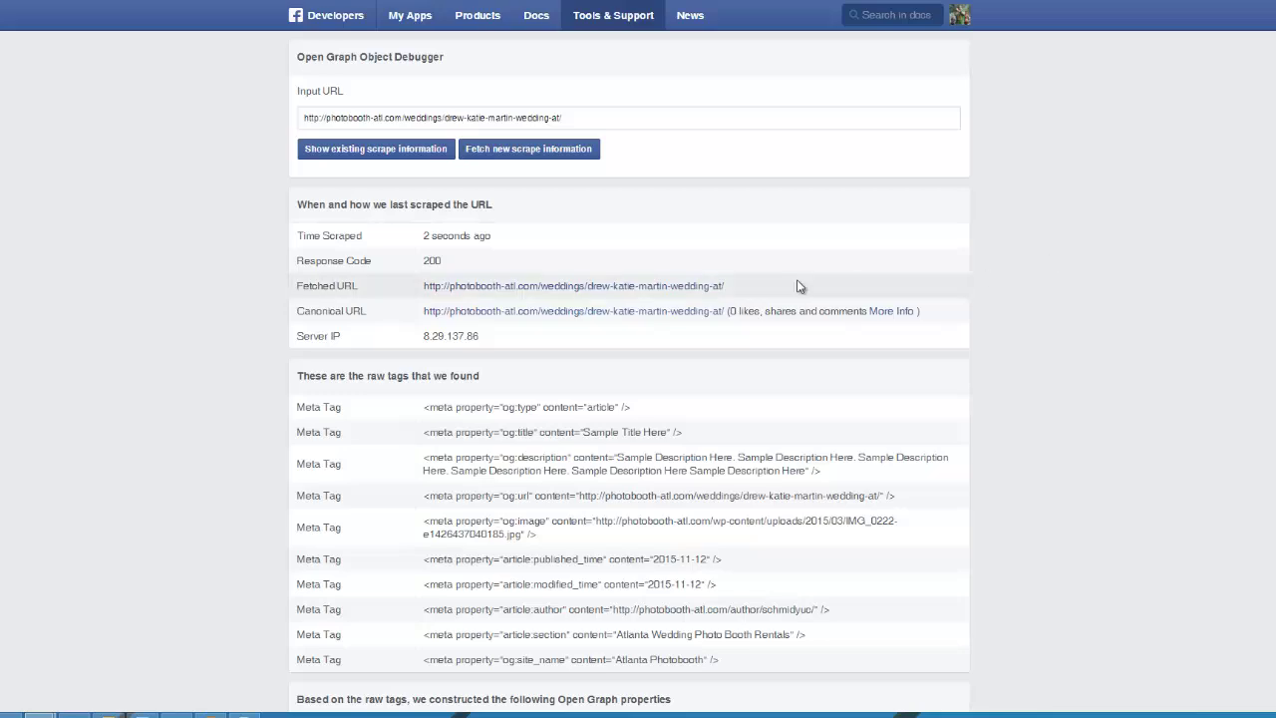
pyautogui.scroll(-7, 496, 150)
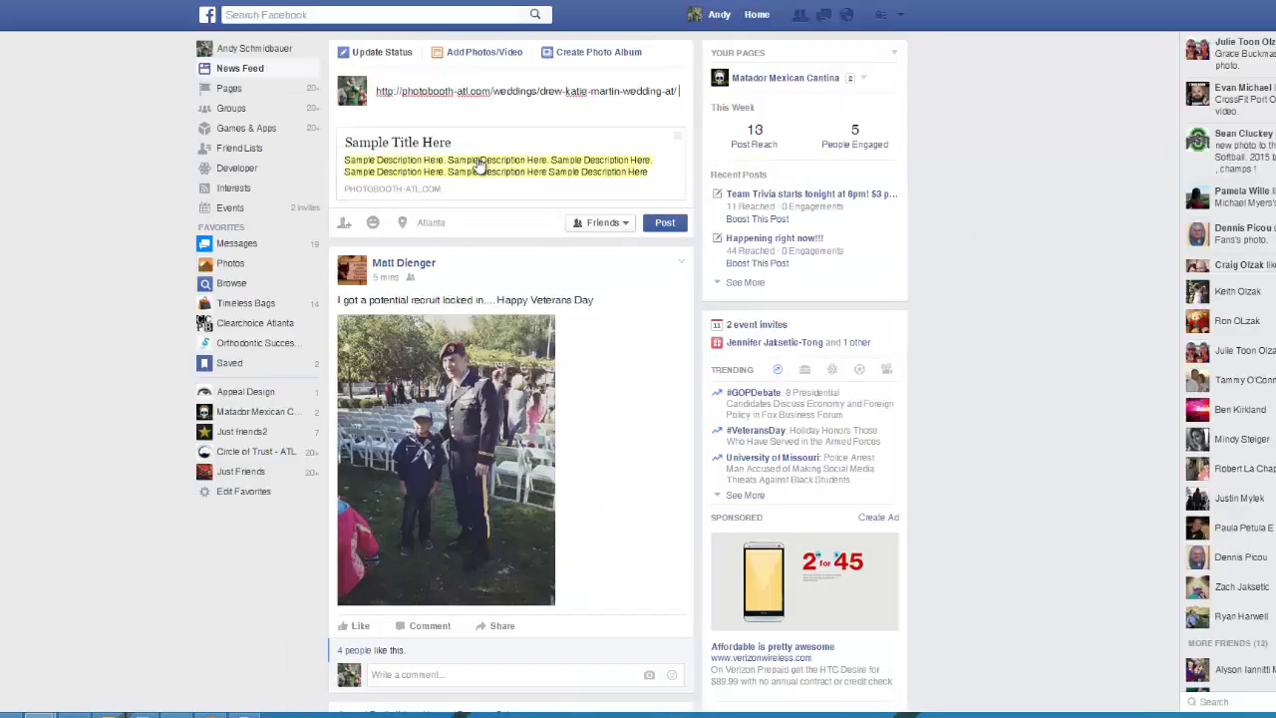
# Step: Delete the post URL from the Facebook composer and reload the News Feed, confirming the leave prompt
pyautogui.moveTo(673, 91); pyautogui.dragTo(371, 91)
pyautogui.hotkey('ctrl', 'c')
pyautogui.press('BackSpace')
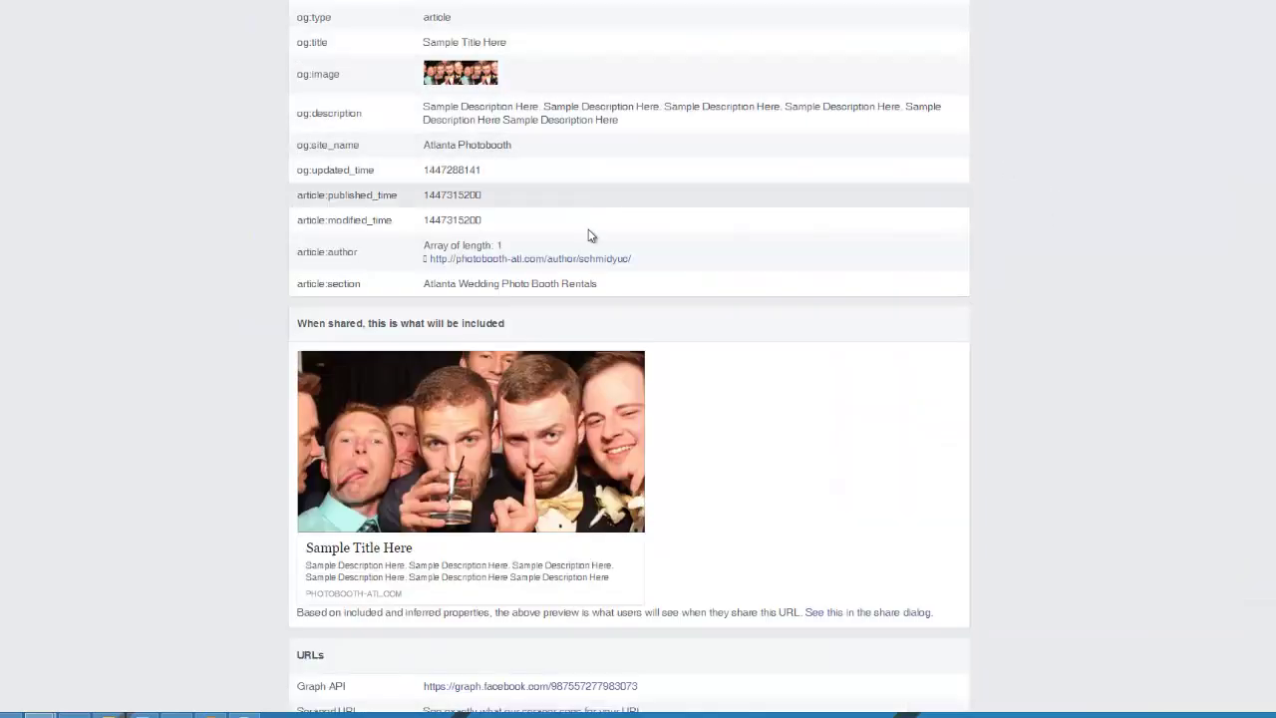
pyautogui.scroll(15, 590, 236)
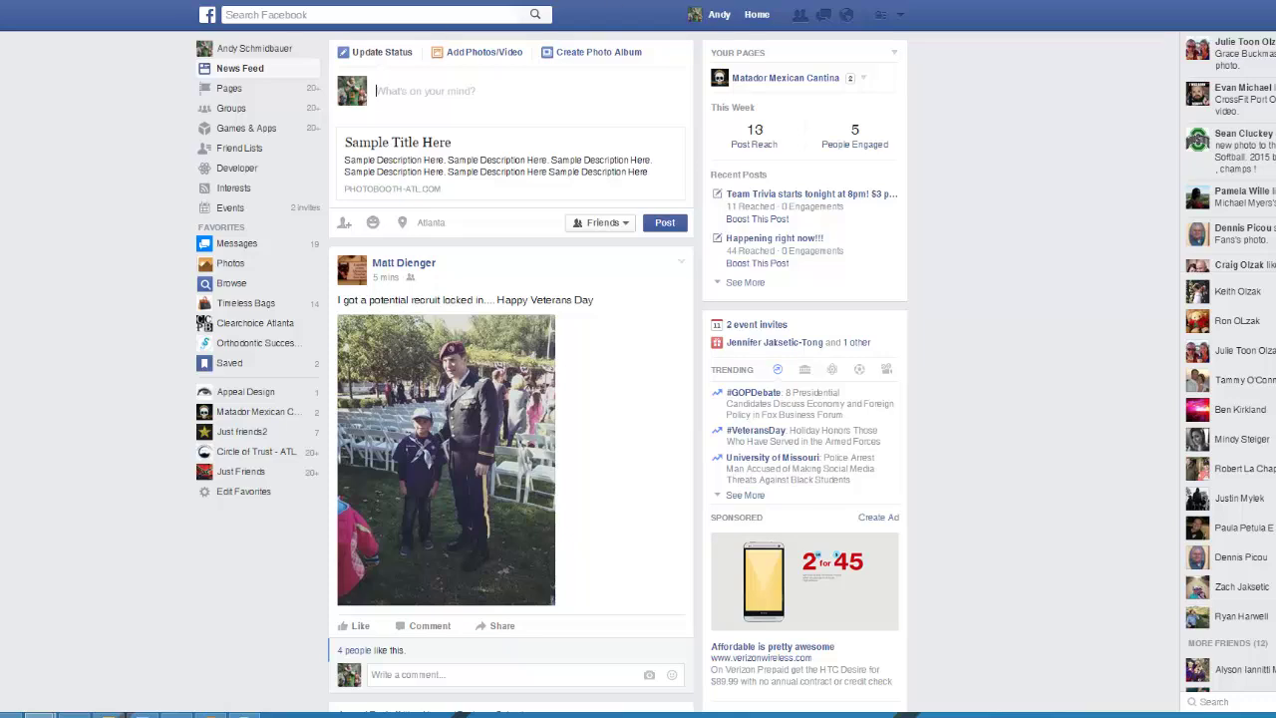
pyautogui.click(455, 100)
pyautogui.press('F5')
pyautogui.click(635, 124)
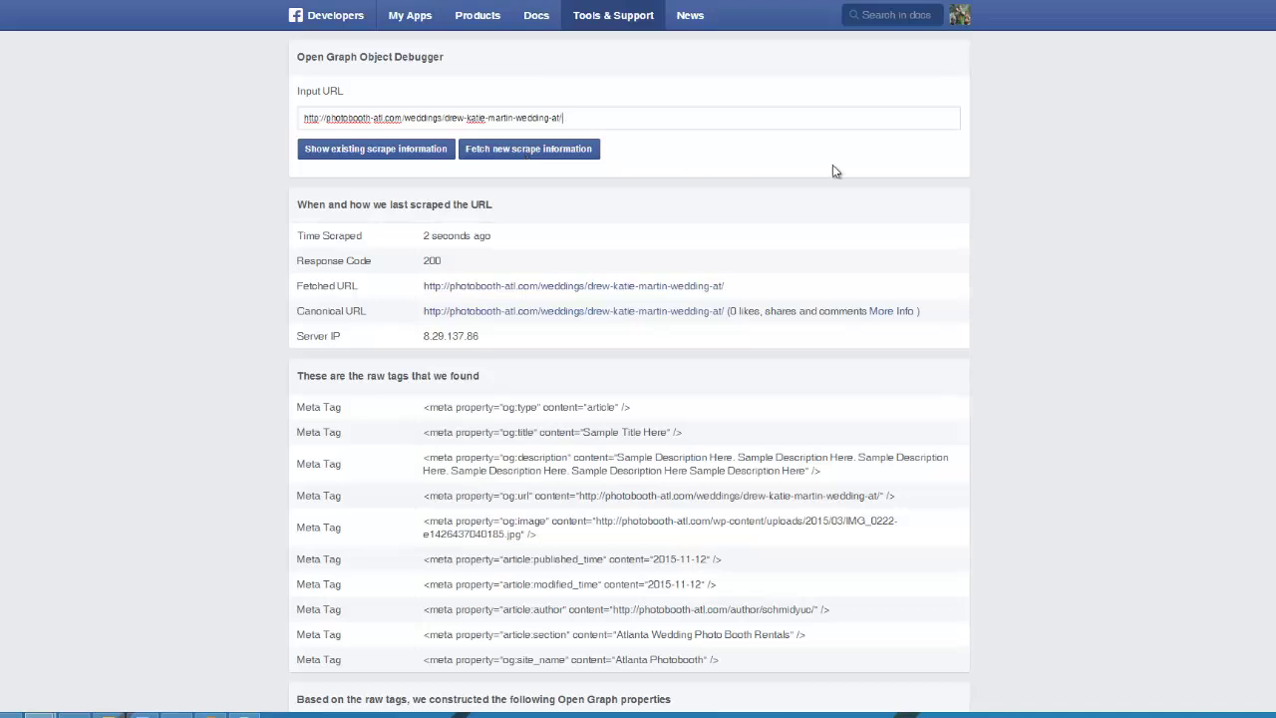
# Step: Show the existing scrape information and check its time-scraped value
pyautogui.click(369, 155)
pyautogui.moveTo(512, 236); pyautogui.dragTo(425, 236)
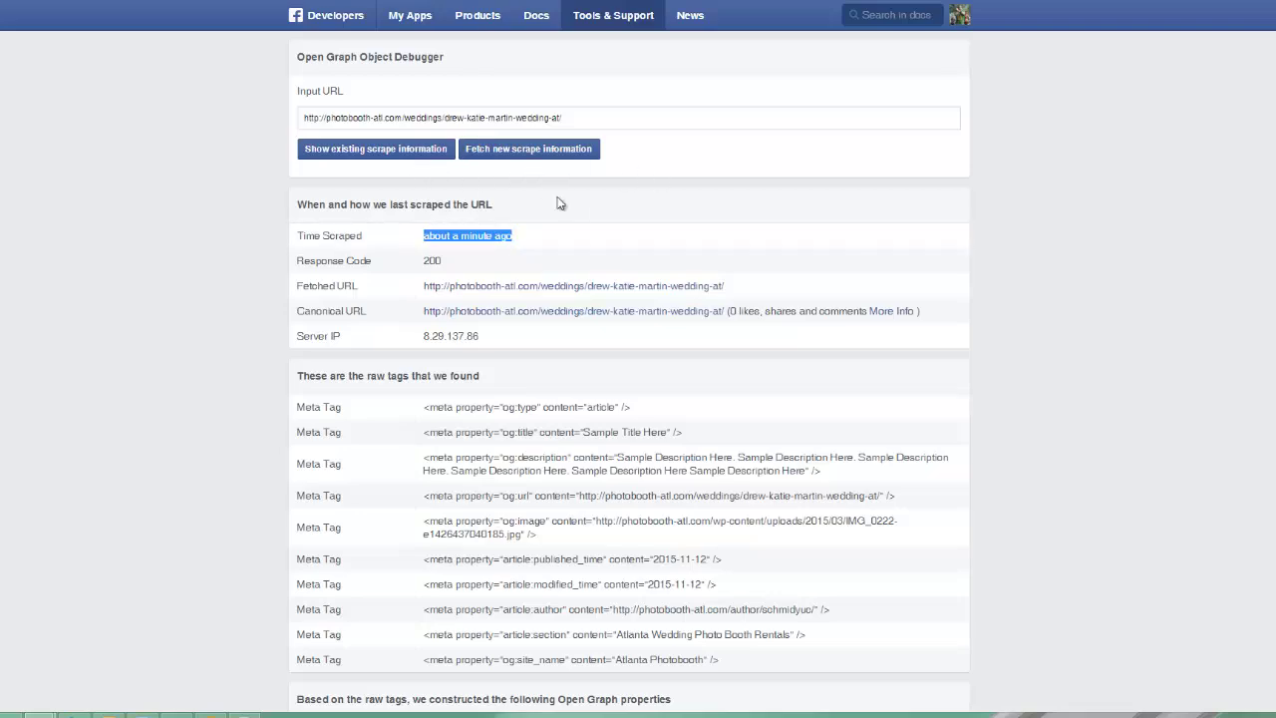
pyautogui.scroll(-1, 558, 204)
pyautogui.moveTo(475, 163)
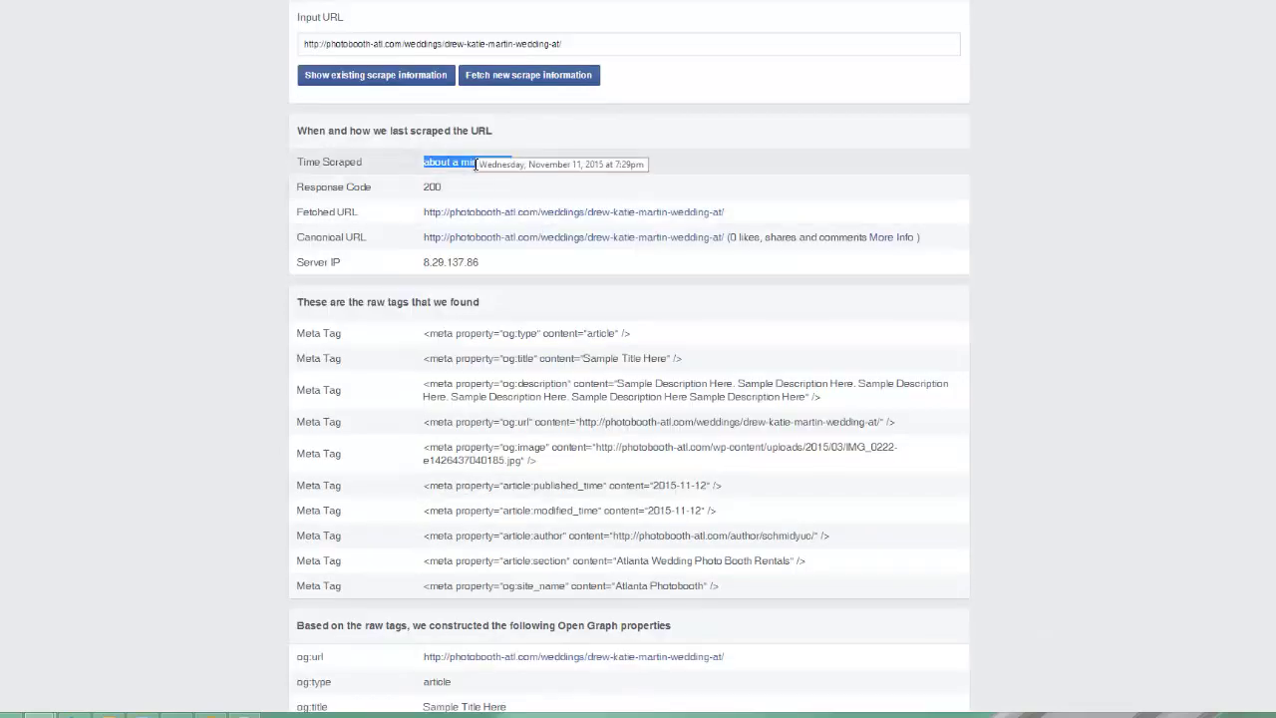
pyautogui.scroll(-7, 474, 170)
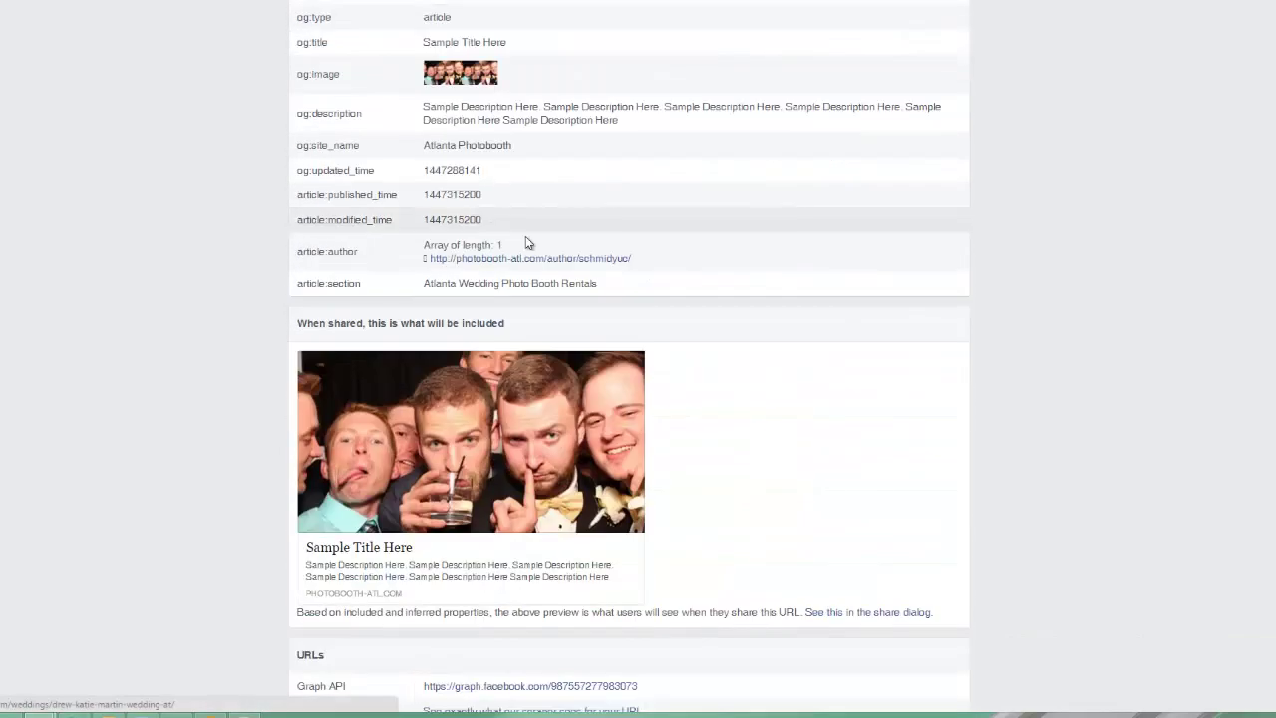
pyautogui.scroll(8, 691, 376)
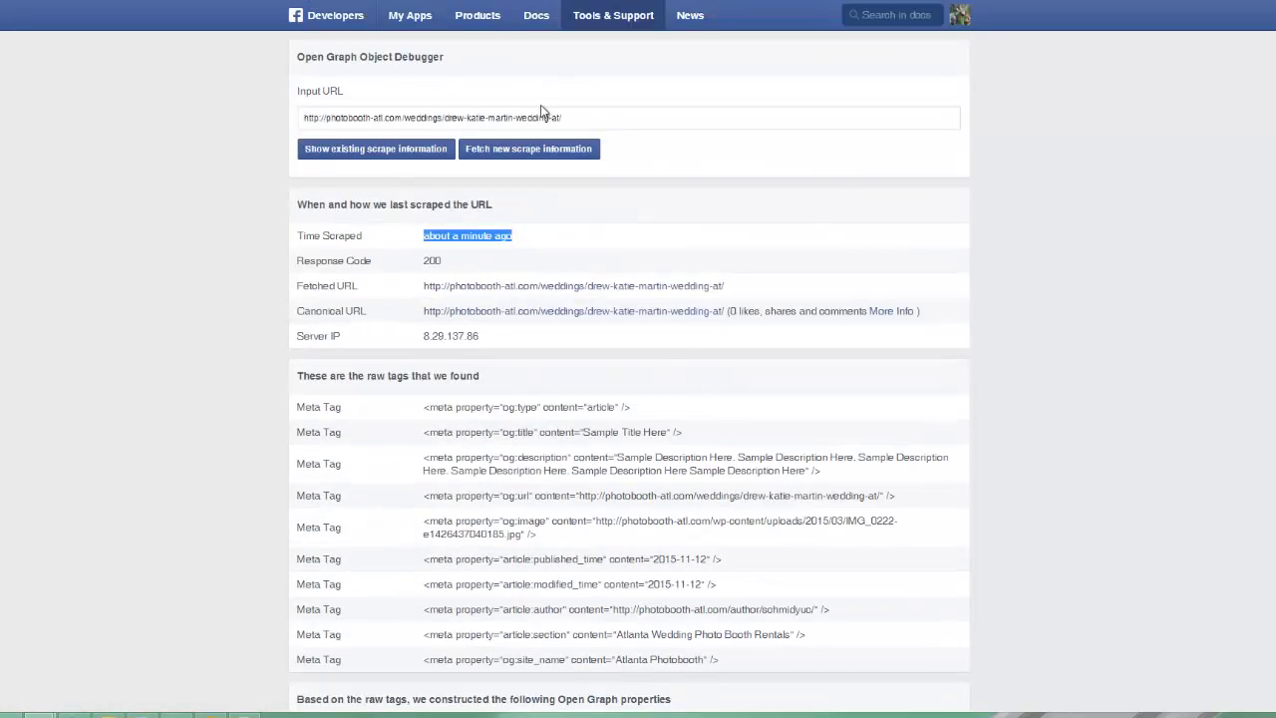
# Step: Copy the Debugger's input URL and paste it into Facebook's status composer
pyautogui.click(578, 116)
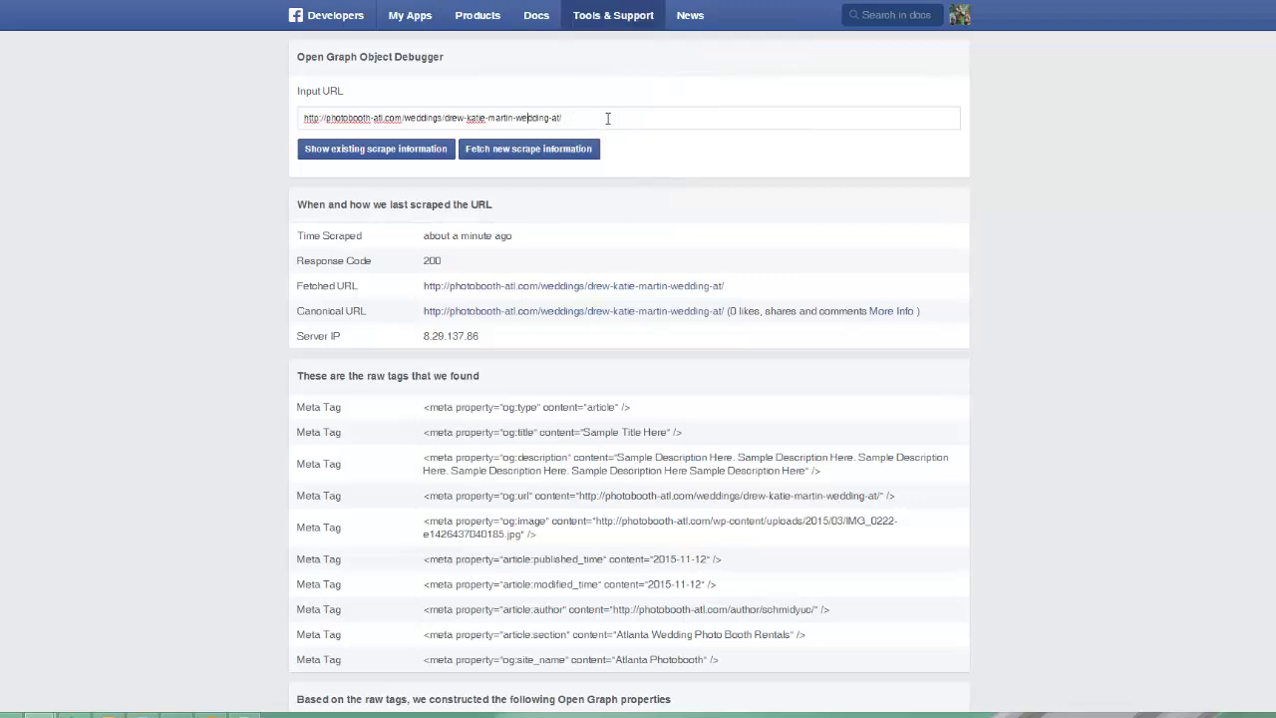
pyautogui.moveTo(608, 117); pyautogui.dragTo(224, 112)
pyautogui.hotkey('ctrl', 'v')
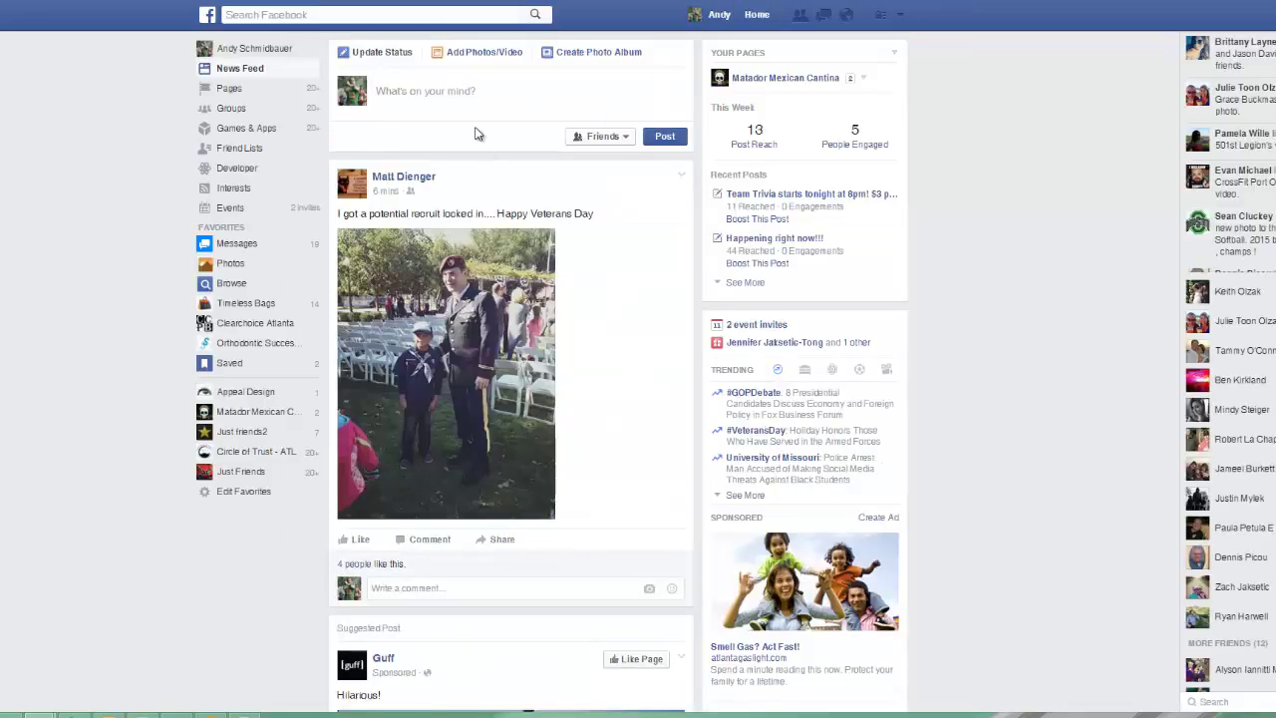
pyautogui.click(479, 127)
pyautogui.hotkey('ctrl', 'v')
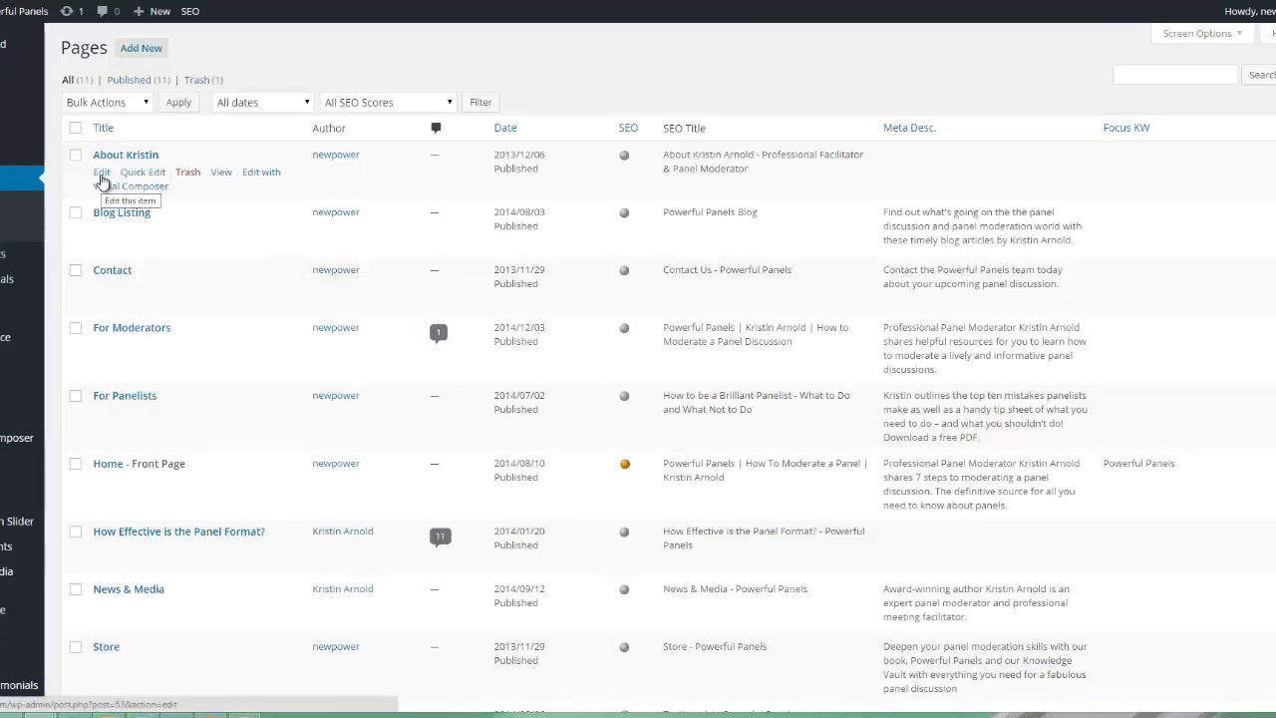
# Step: Edit the About page and show the Super SEO box's Social tab
pyautogui.click(102, 175)
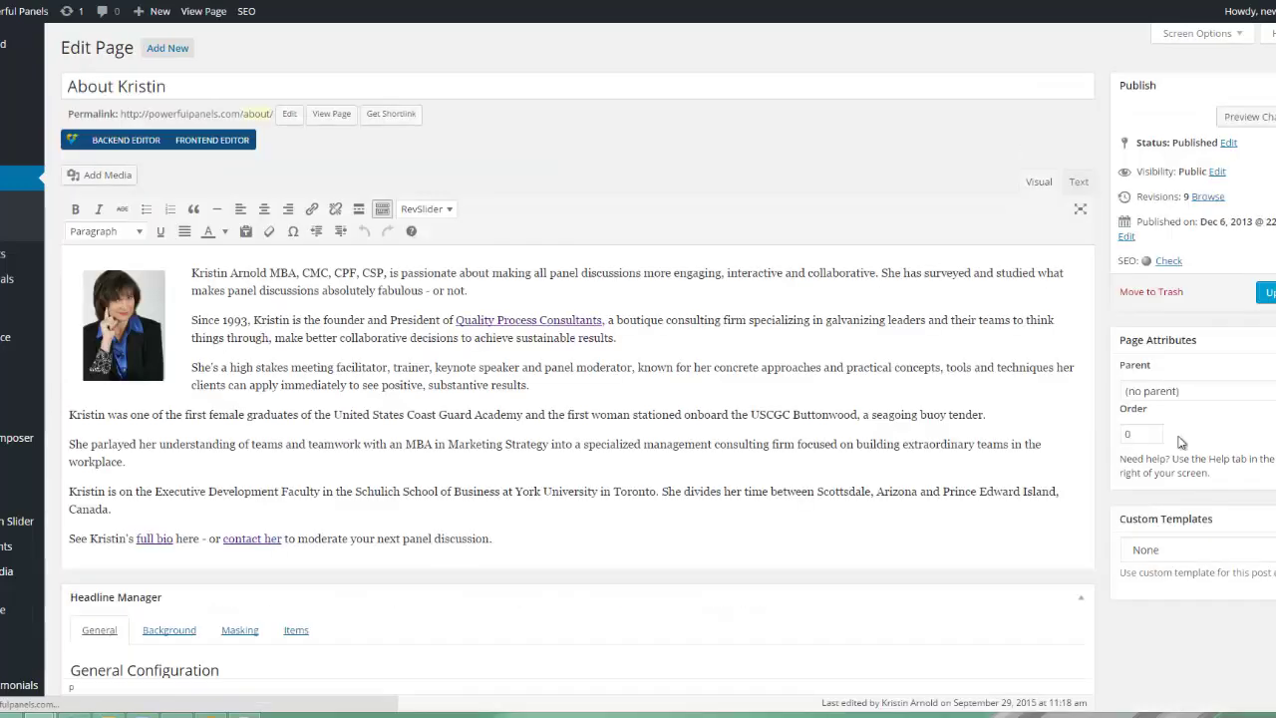
pyautogui.scroll(-4, 1201, 426)
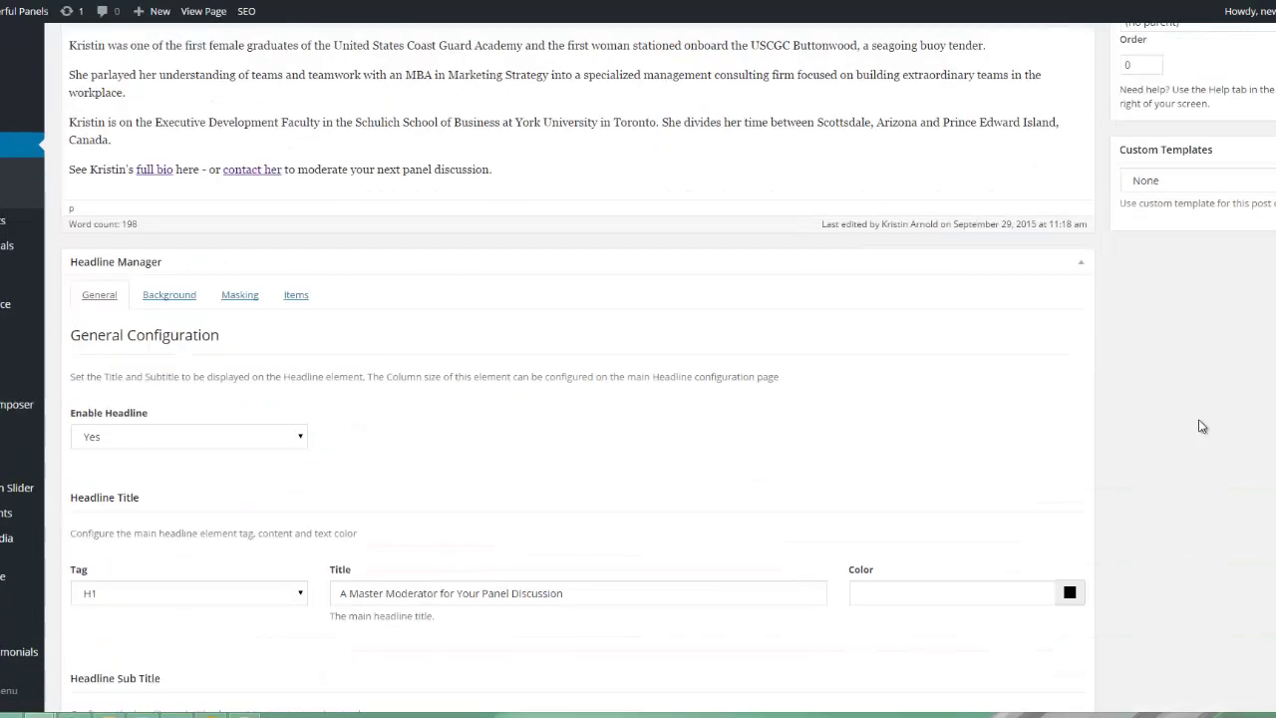
pyautogui.scroll(-14, 1201, 426)
pyautogui.scroll(4, 1201, 426)
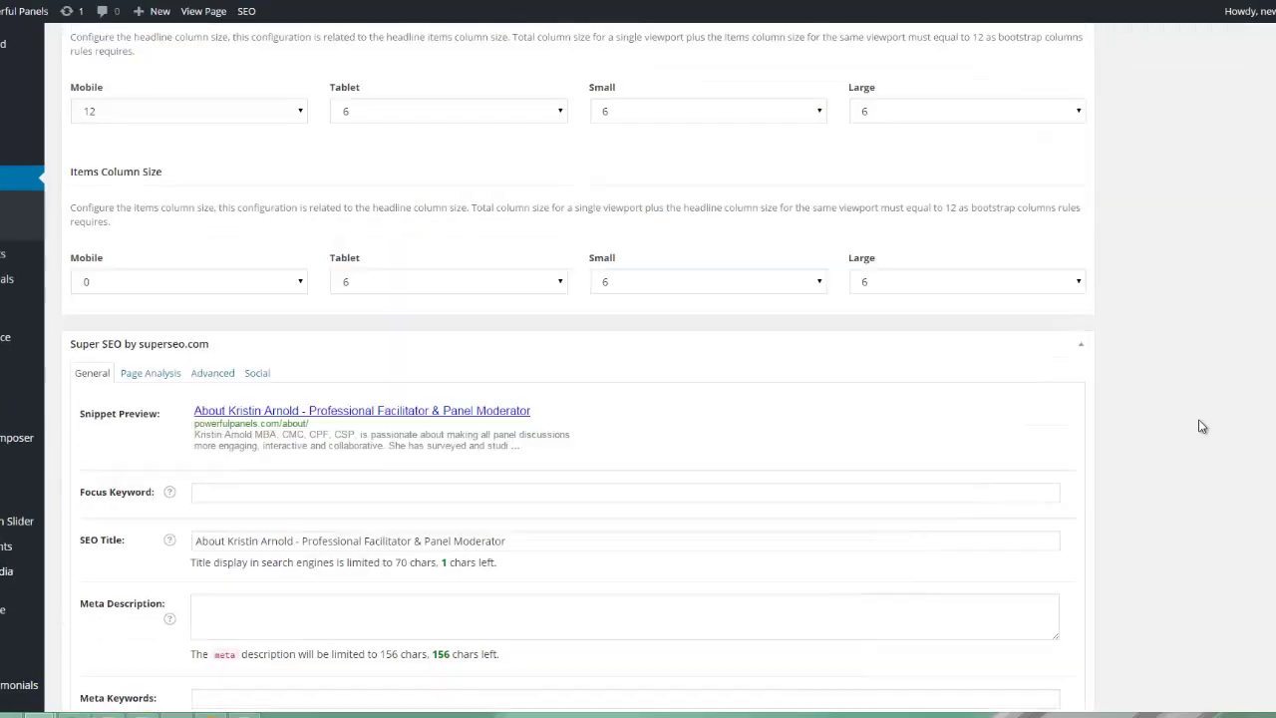
pyautogui.scroll(-1, 1198, 425)
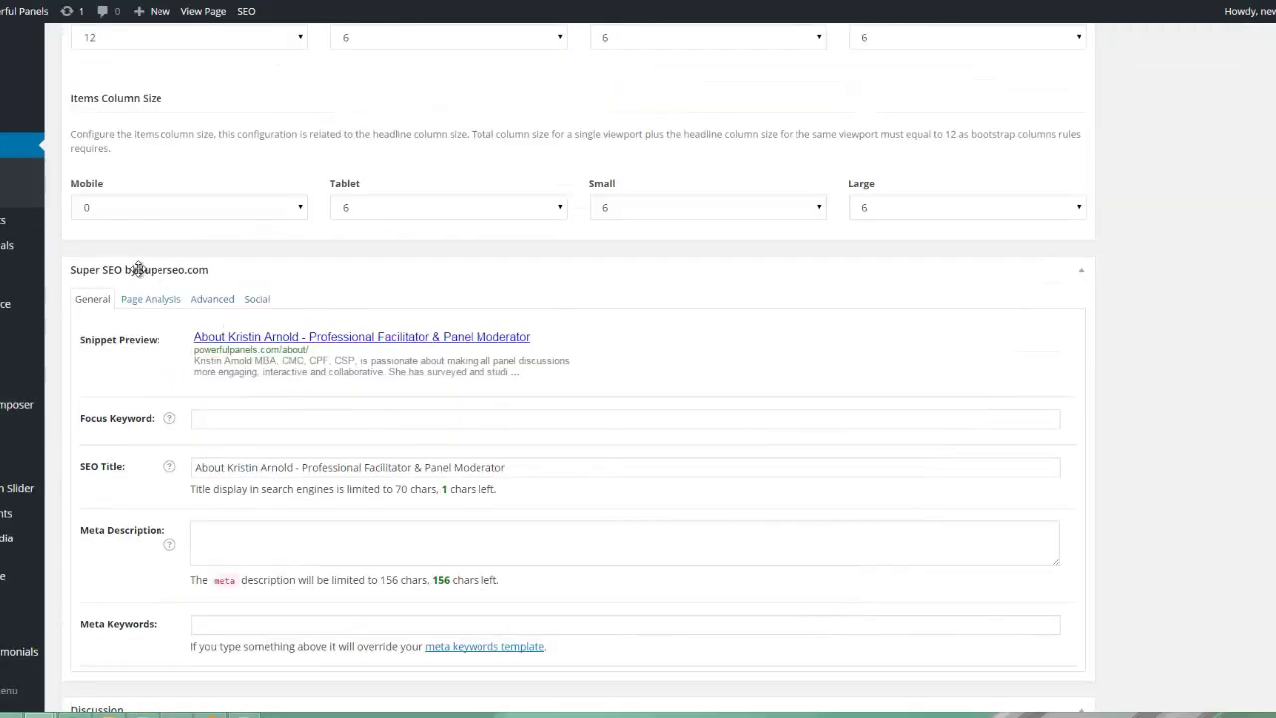
pyautogui.click(258, 301)
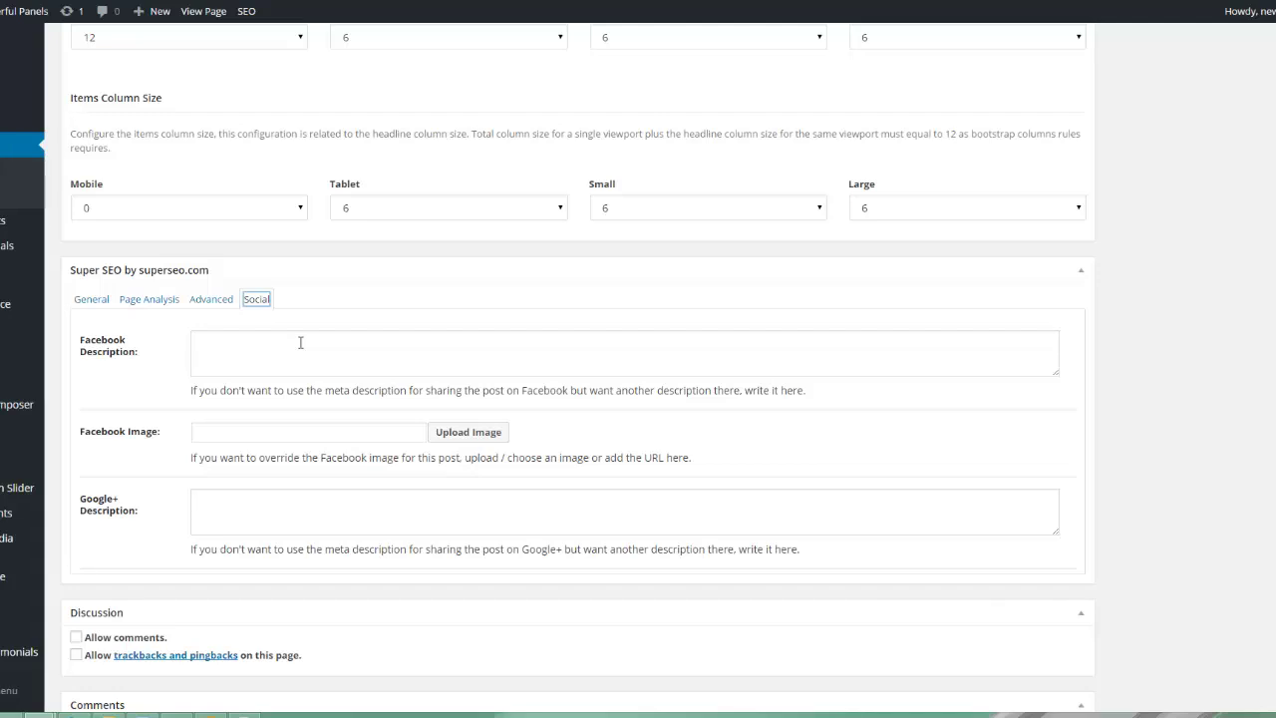
# Step: Enter 'Description goes here.' as the Facebook Description and correct its typo
pyautogui.click(297, 342)
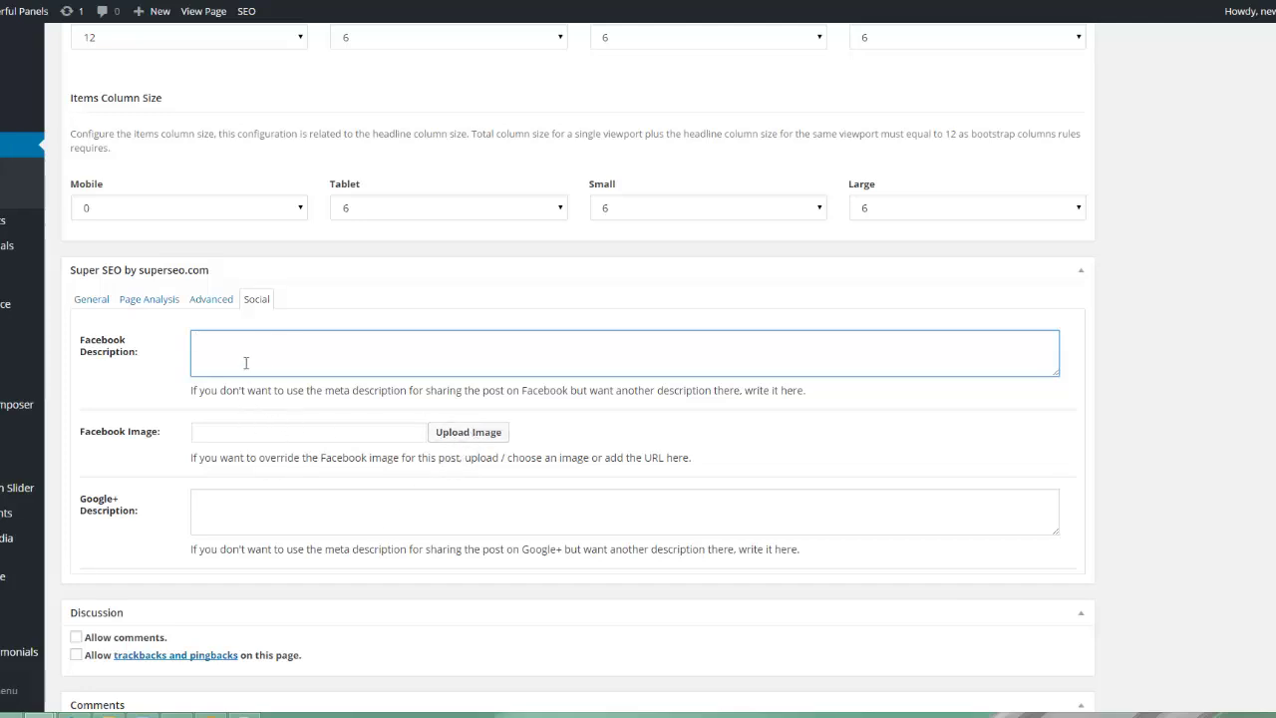
pyautogui.click(109, 302)
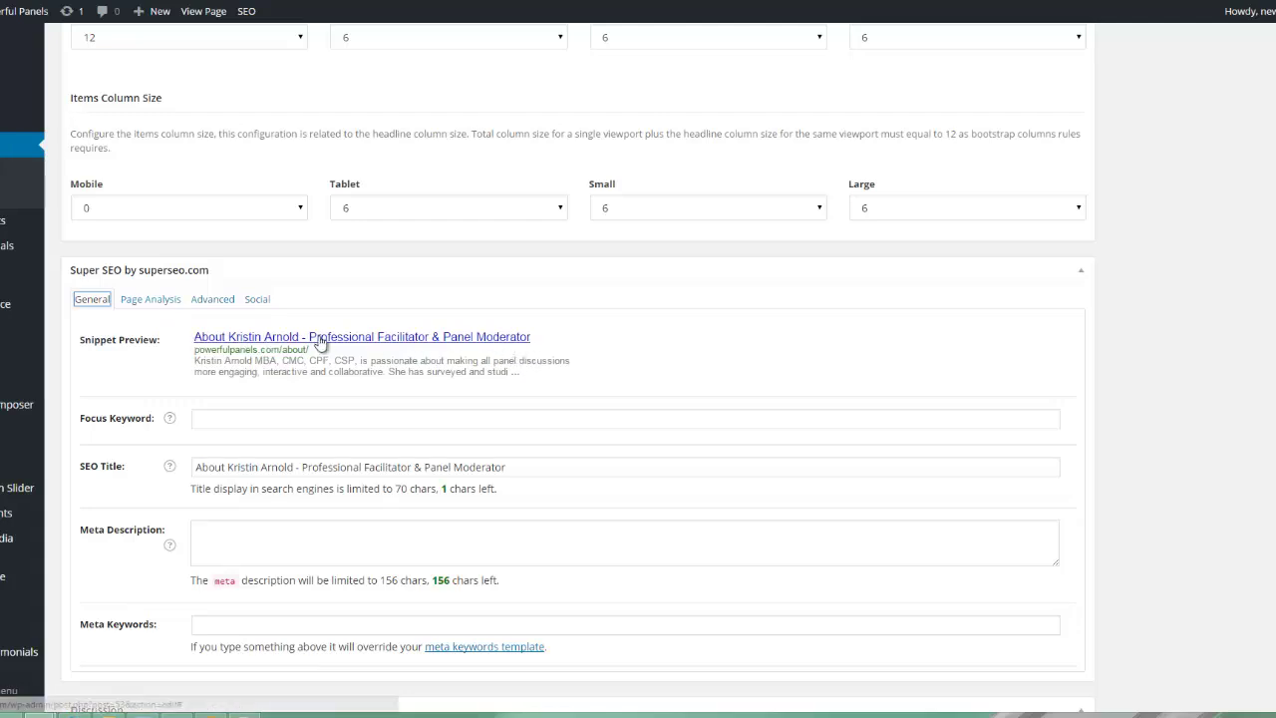
pyautogui.click(255, 301)
pyautogui.click(237, 361)
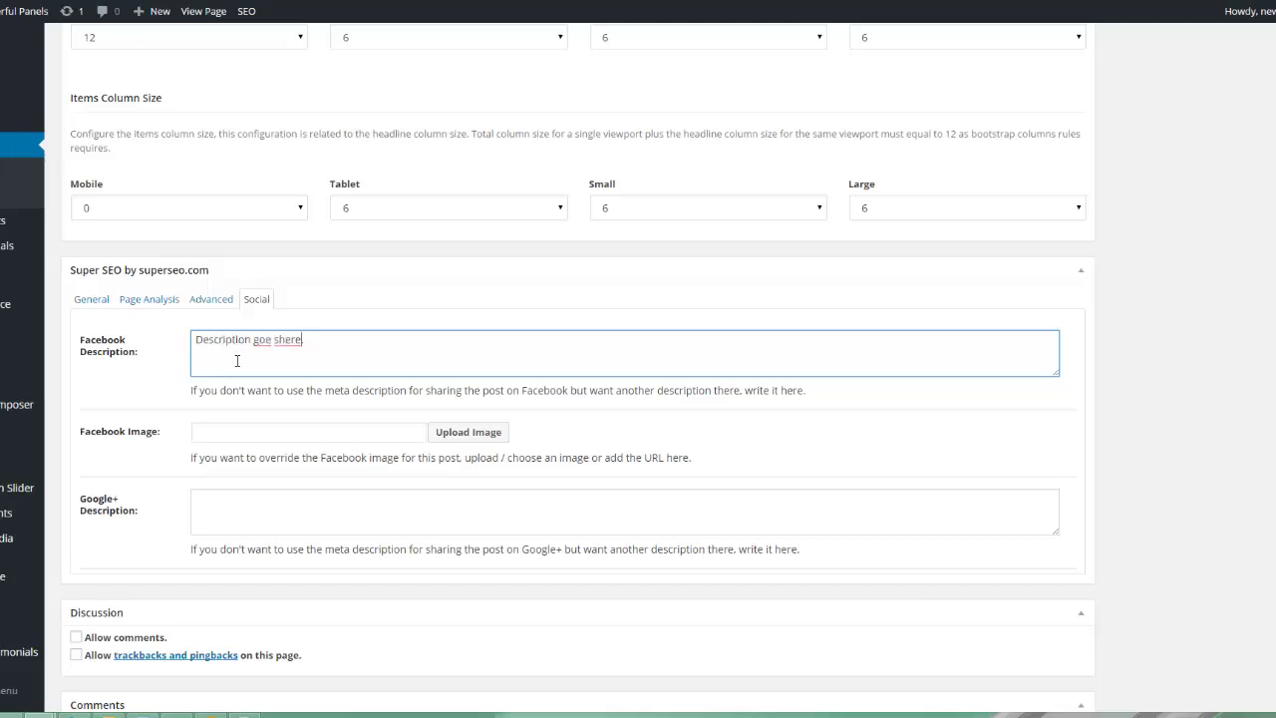
pyautogui.press('BackSpace')
pyautogui.press('Left')
pyautogui.write('s')
# Step: Copy the description text and paste it to repeat the sentence
pyautogui.hotkey('ctrl', 'a')
pyautogui.hotkey('ctrl', 'c')
pyautogui.hotkey('ctrl', 'v')
pyautogui.hotkey('ctrl', 'v')
pyautogui.hotkey('ctrl', 'v')
pyautogui.hotkey('ctrl', 'v')
pyautogui.hotkey('ctrl', 'v')
# Step: Set Powerful-Panels-Video-.png from the Media Library as the Facebook image
pyautogui.click(439, 433)
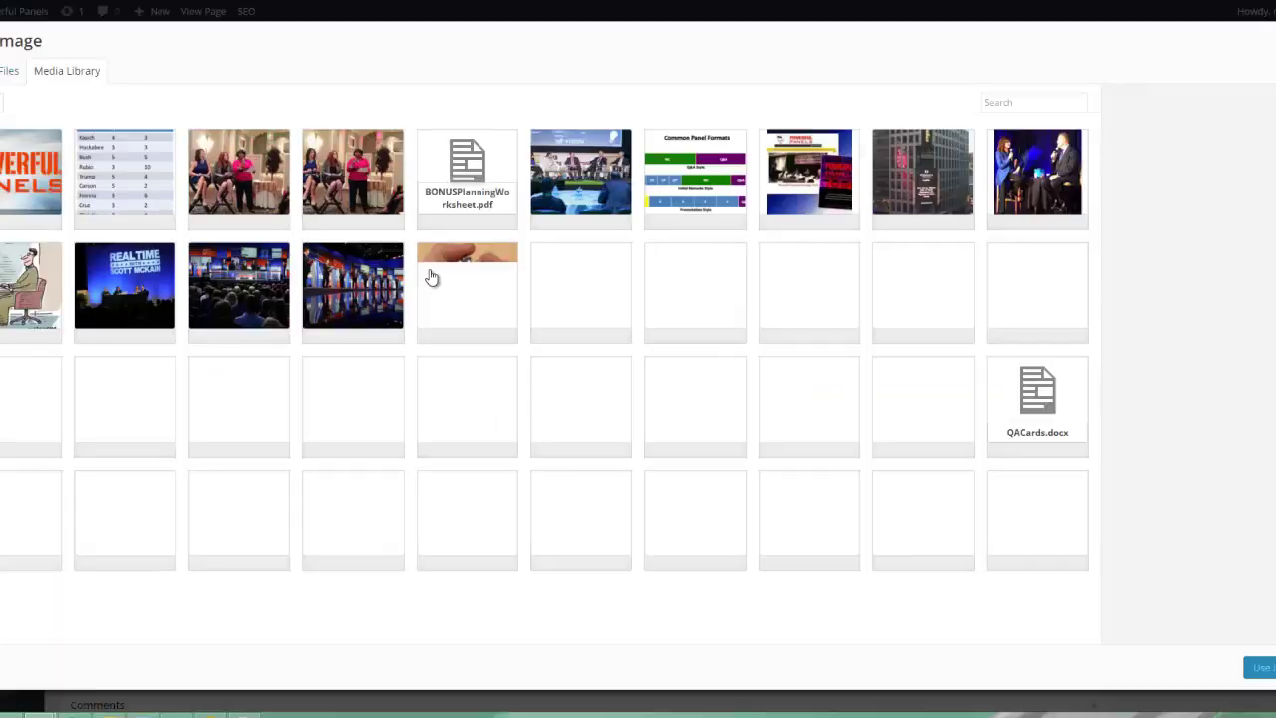
pyautogui.click(33, 176)
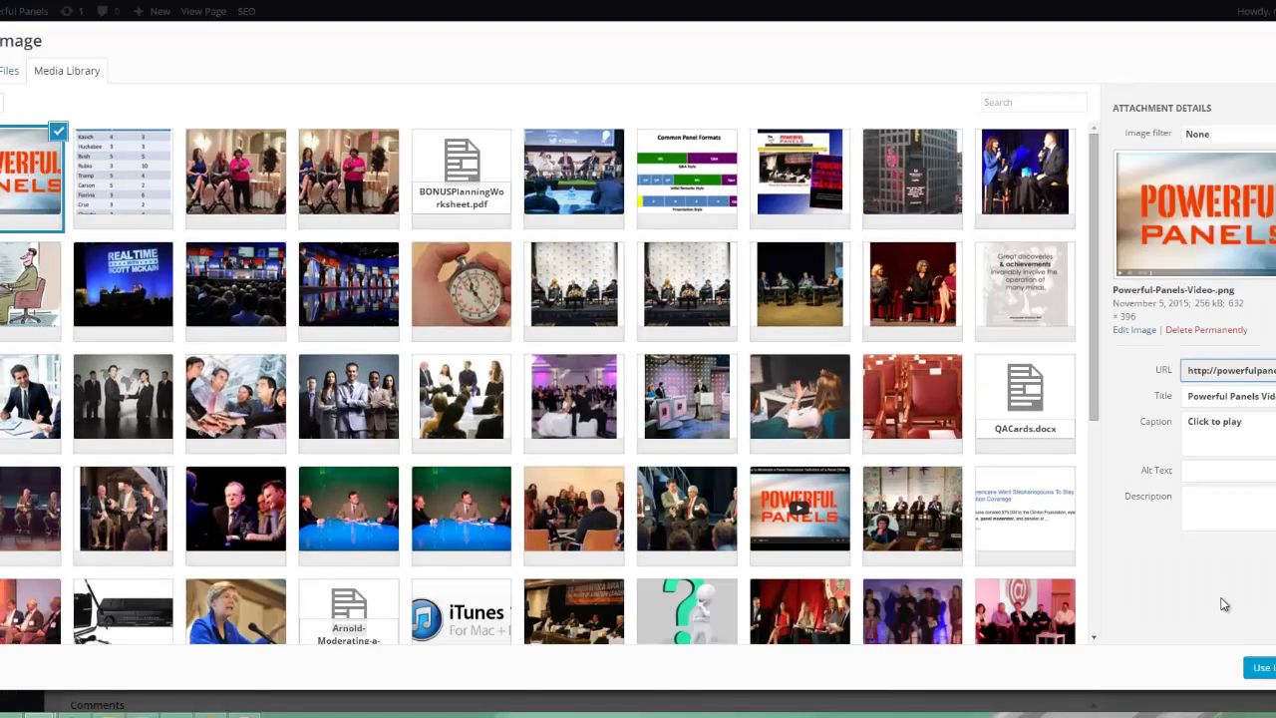
pyautogui.click(1261, 667)
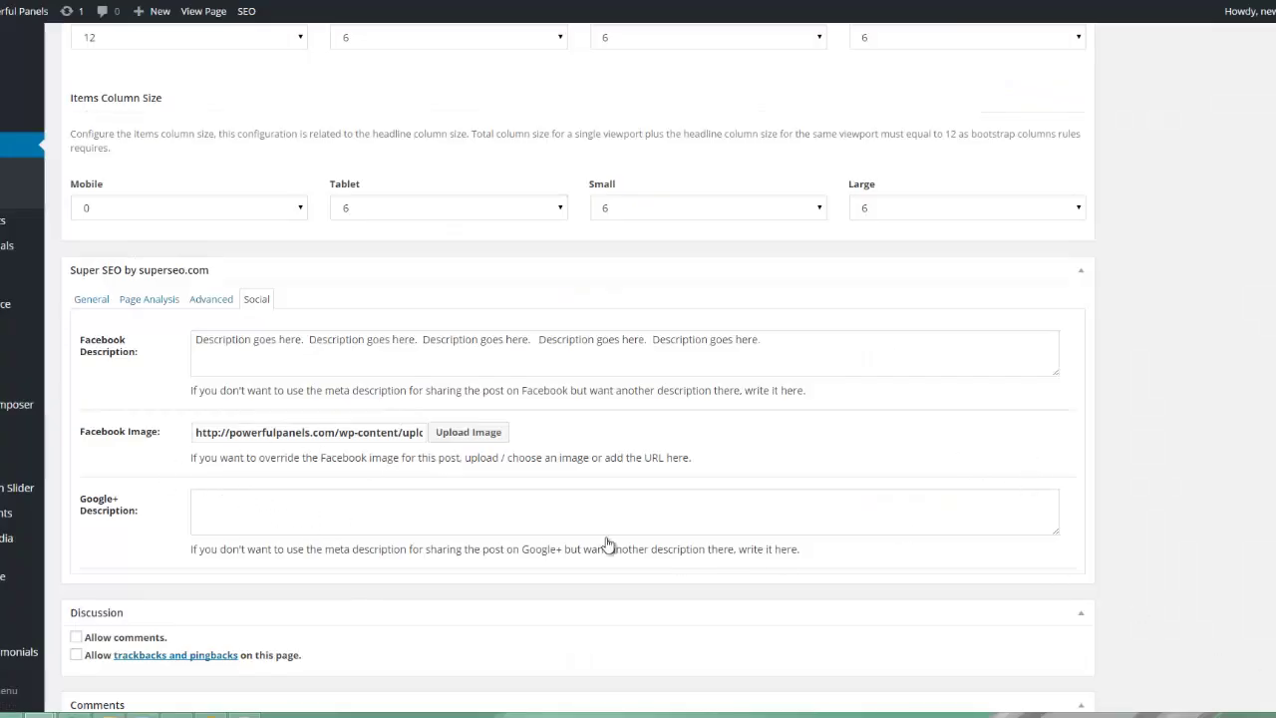
# Step: Update the page and open the published About page
pyautogui.scroll(10, 1176, 294)
pyautogui.scroll(3, 1204, 284)
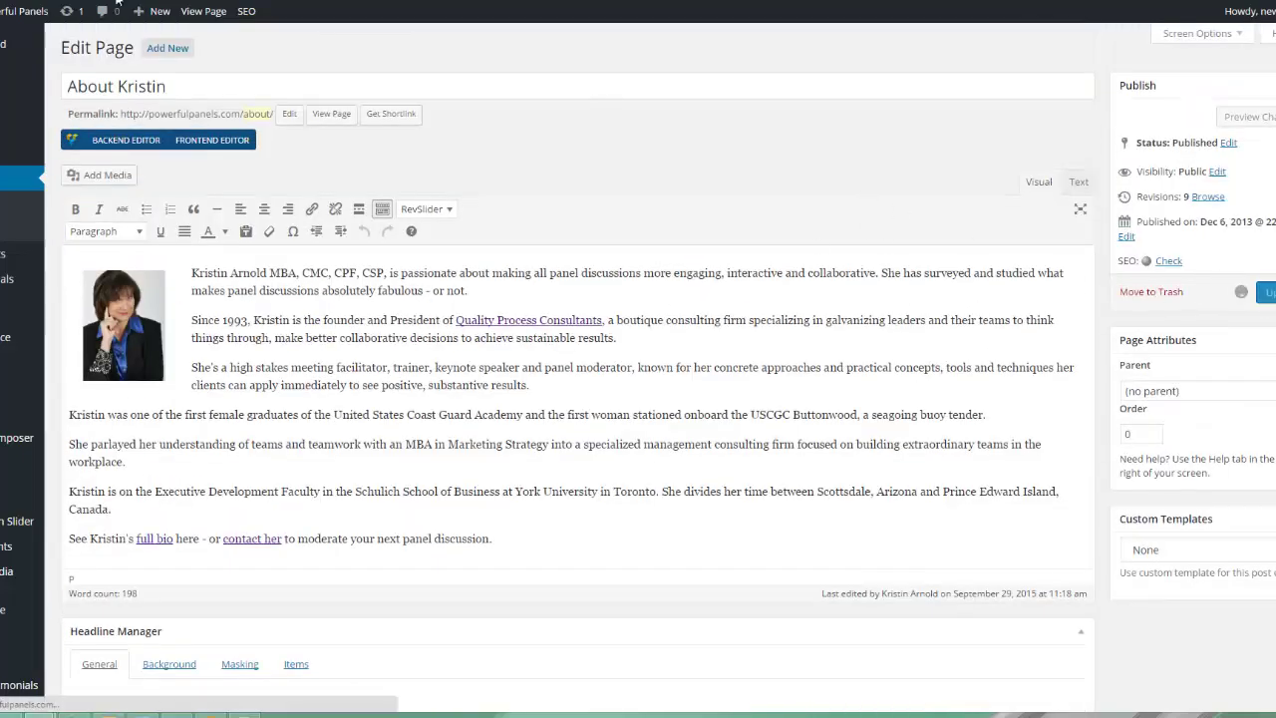
pyautogui.rightClick(197, 12)
pyautogui.click(202, 12)
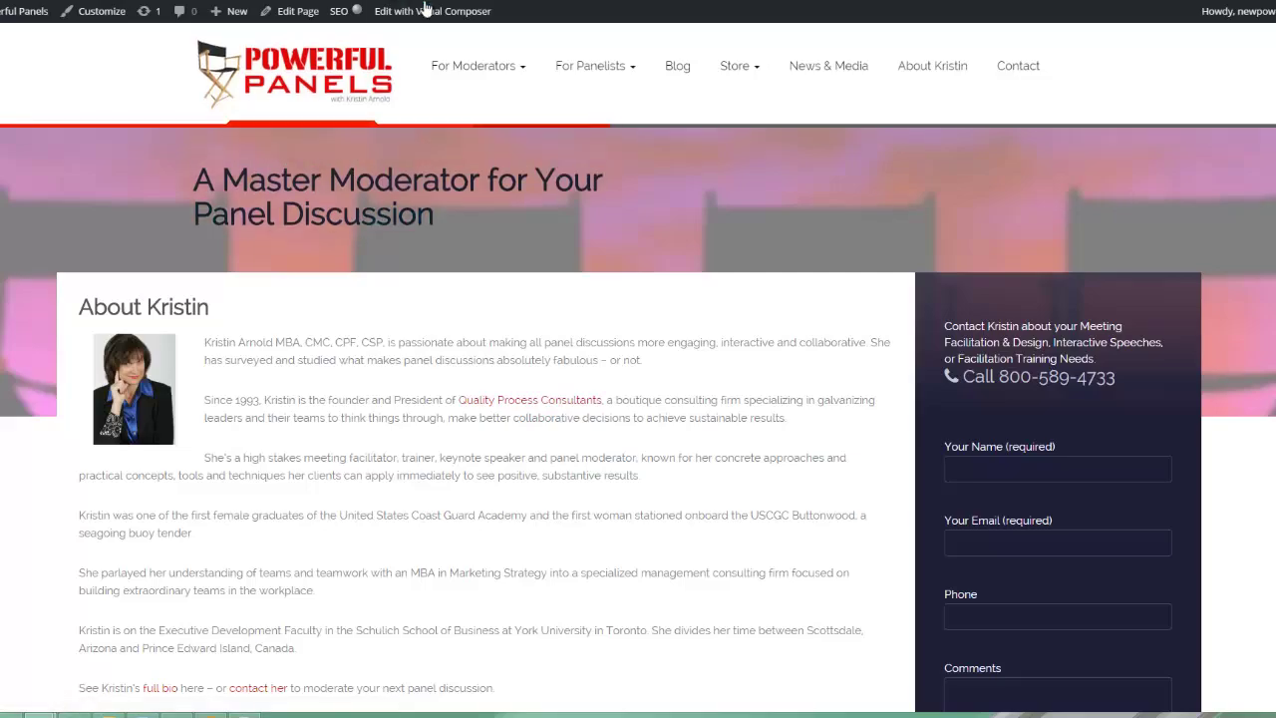
pyautogui.moveTo(639, 57)
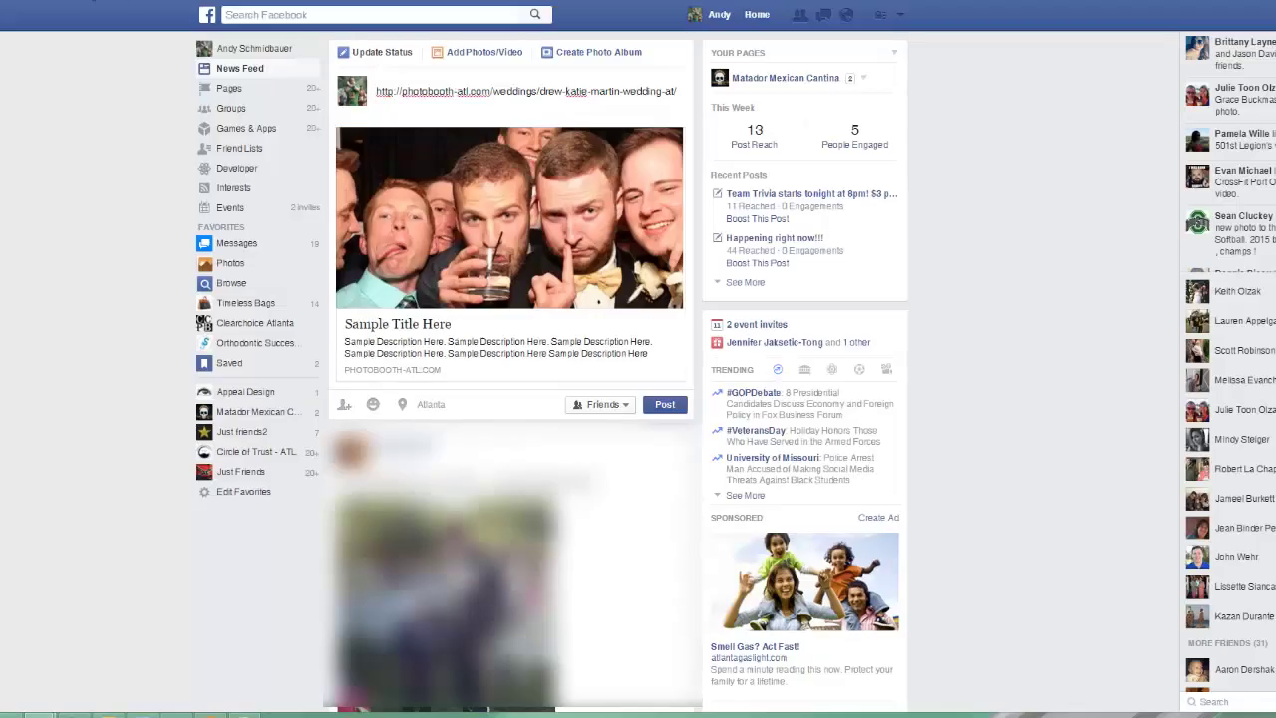
# Step: Reload Facebook and paste the powerfulpanels.com/about/ link into a new status
pyautogui.press('F5')
pyautogui.click(624, 119)
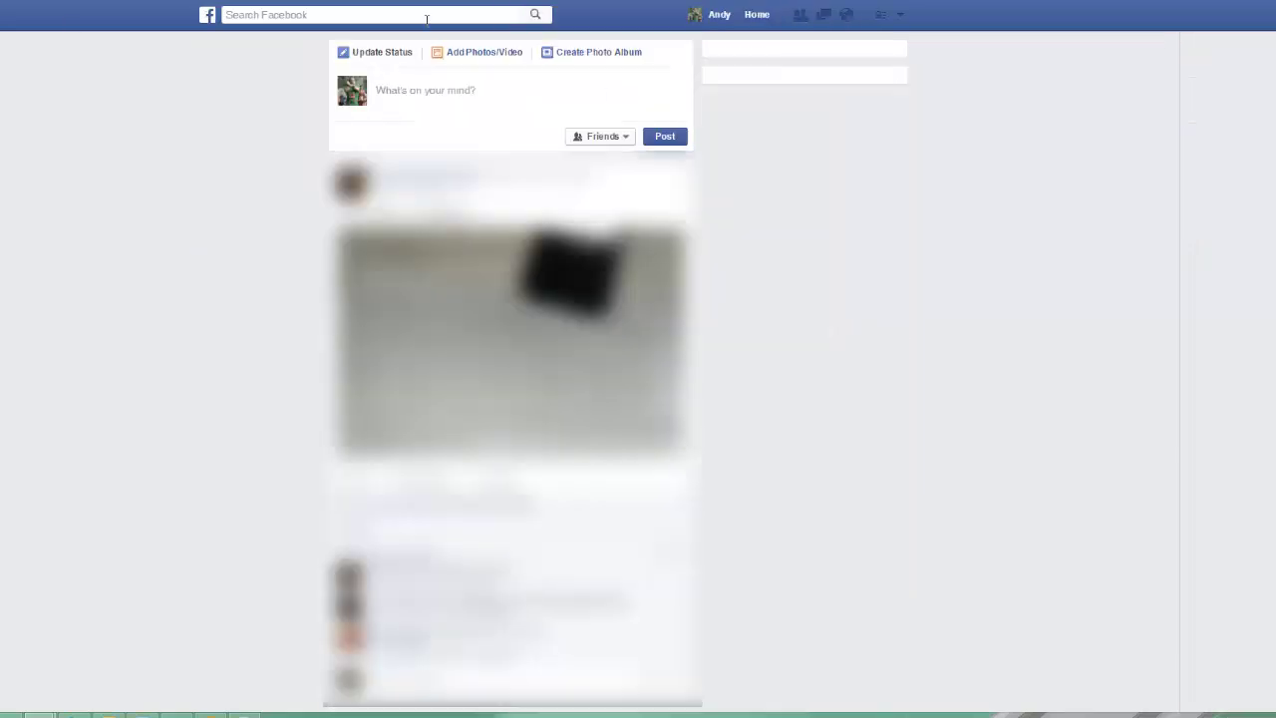
pyautogui.click(414, 89)
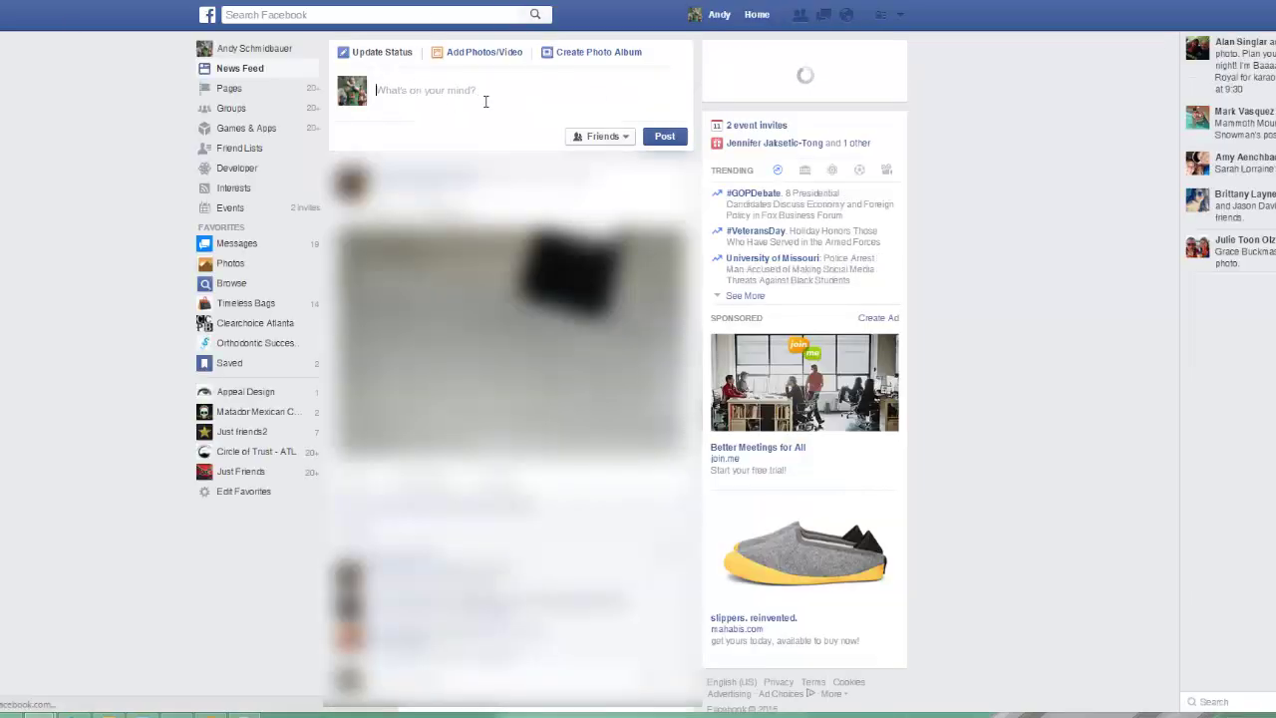
pyautogui.hotkey('ctrl', 'v')
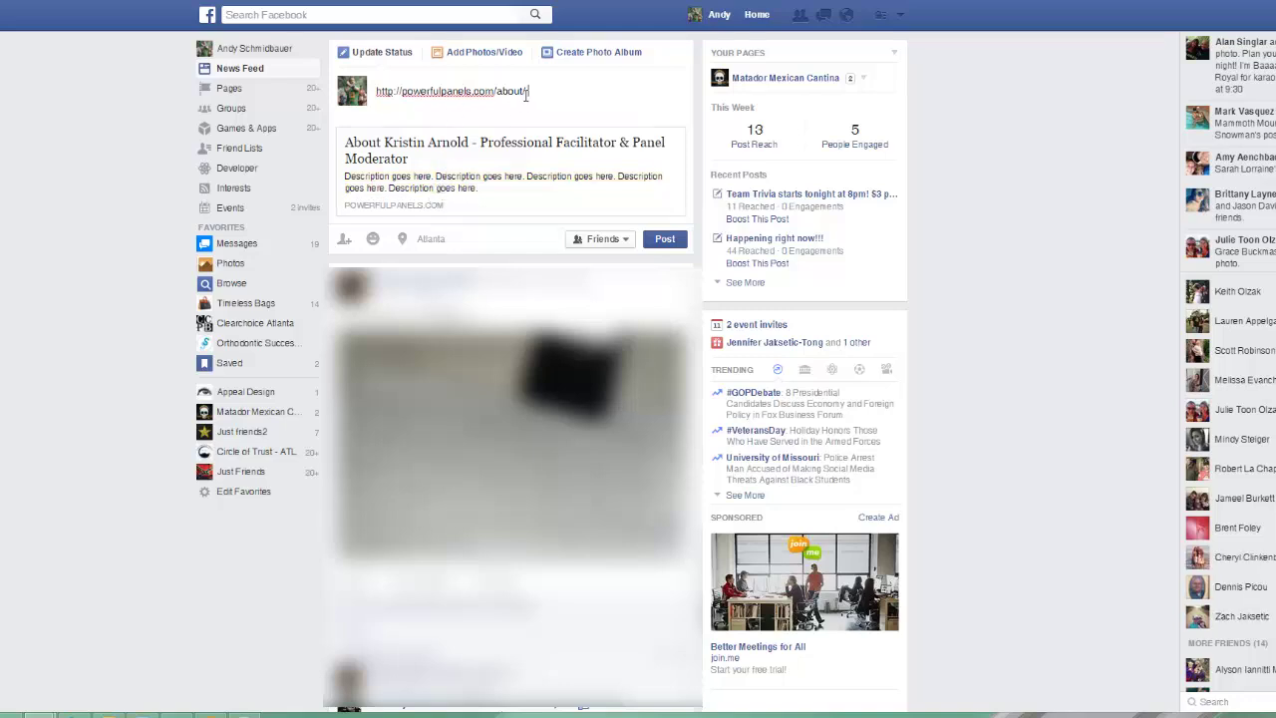
# Step: Delete the pasted link text while keeping the preview card, then leave the page
pyautogui.tripleClick(479, 92)
pyautogui.hotkey('ctrl', 'c')
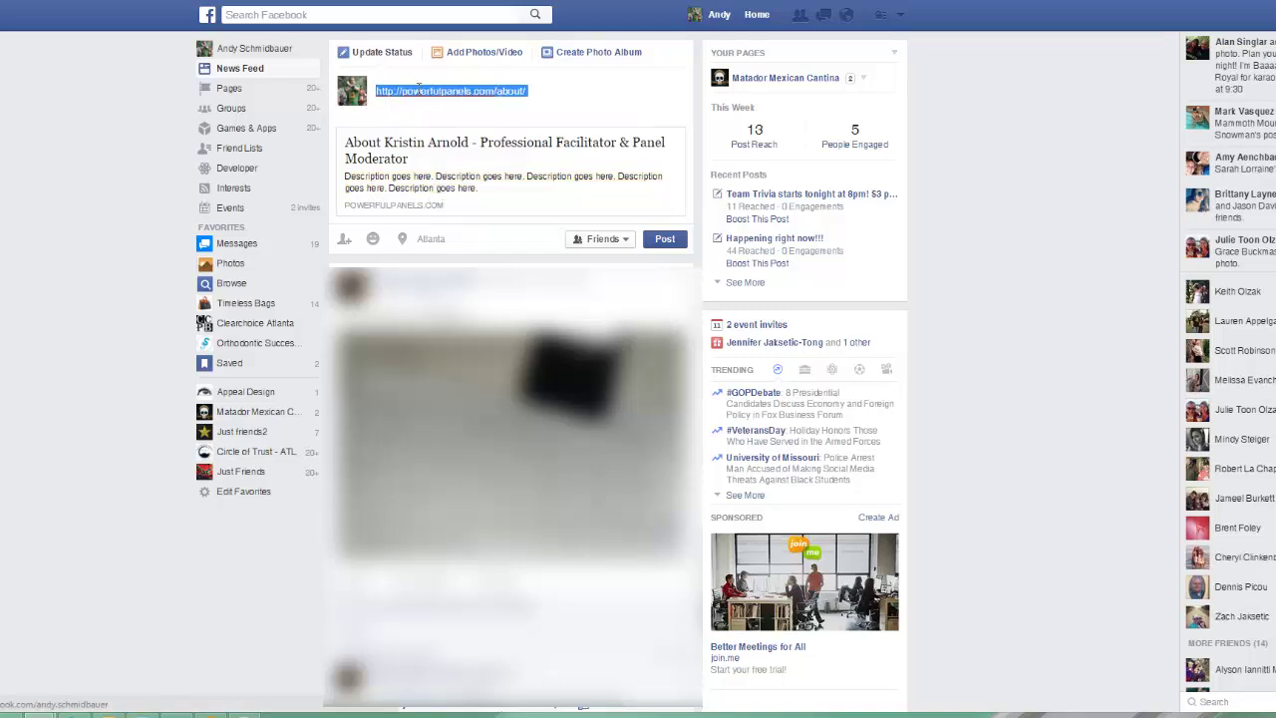
pyautogui.press('BackSpace')
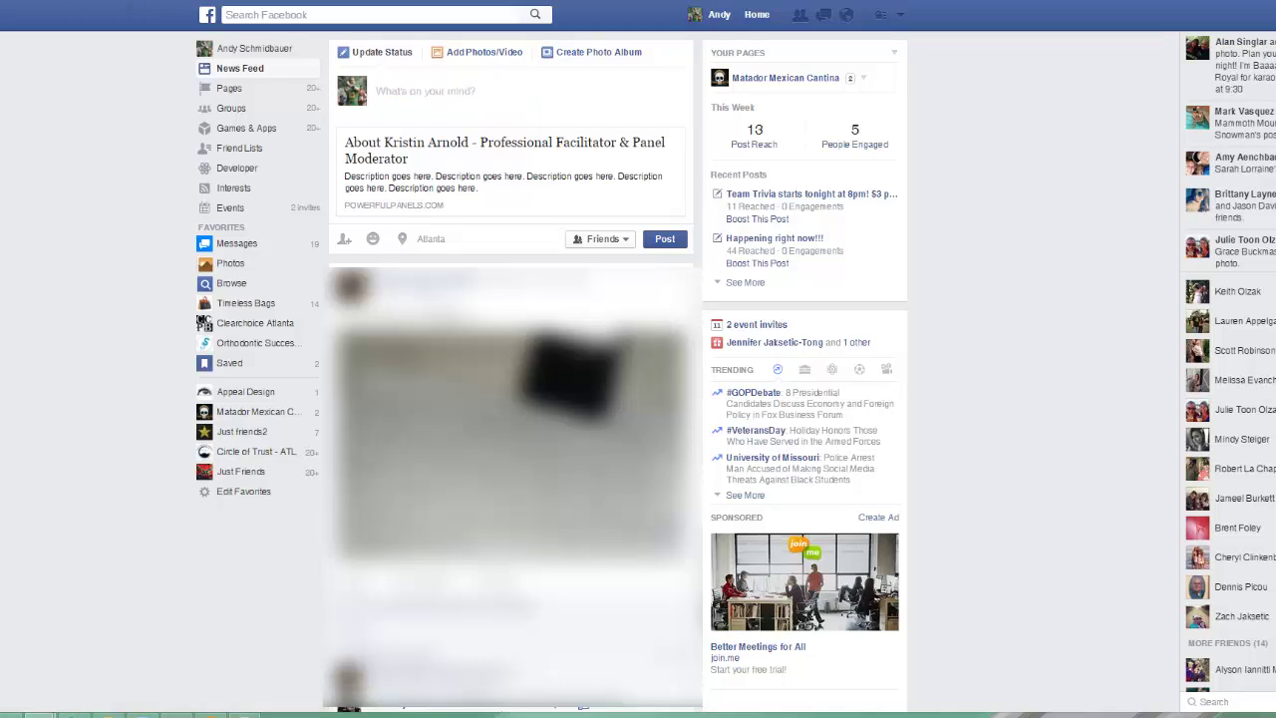
pyautogui.press('F5')
pyautogui.click(608, 120)
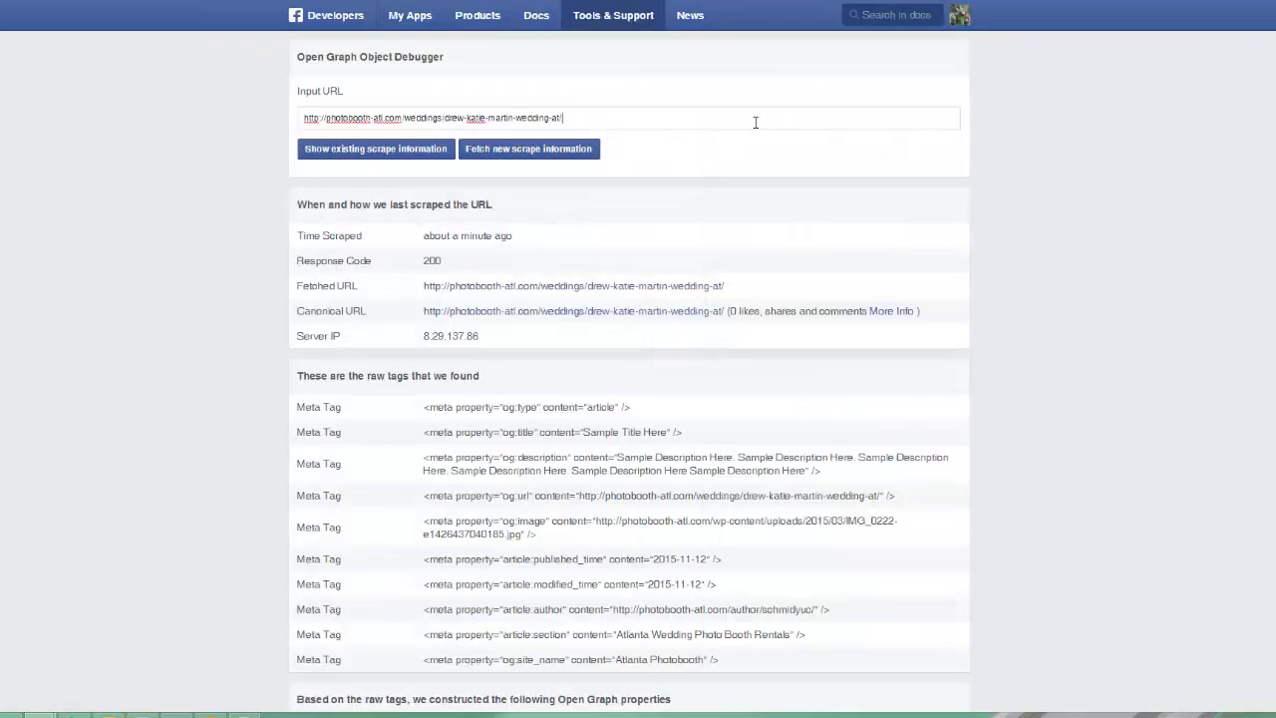
pyautogui.moveTo(545, 120); pyautogui.dragTo(243, 106)
pyautogui.click(574, 118)
pyautogui.hotkey('ctrl', 'v')
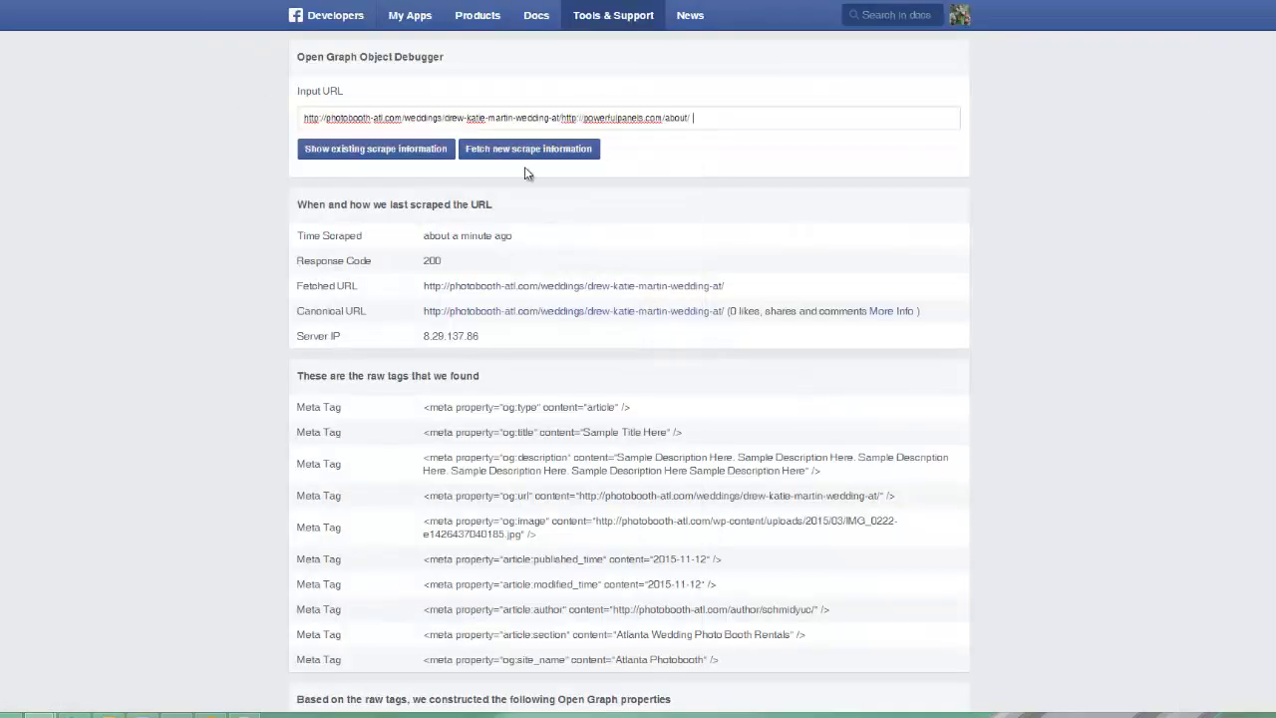
pyautogui.moveTo(698, 114); pyautogui.dragTo(213, 103)
pyautogui.hotkey('ctrl', 'v')
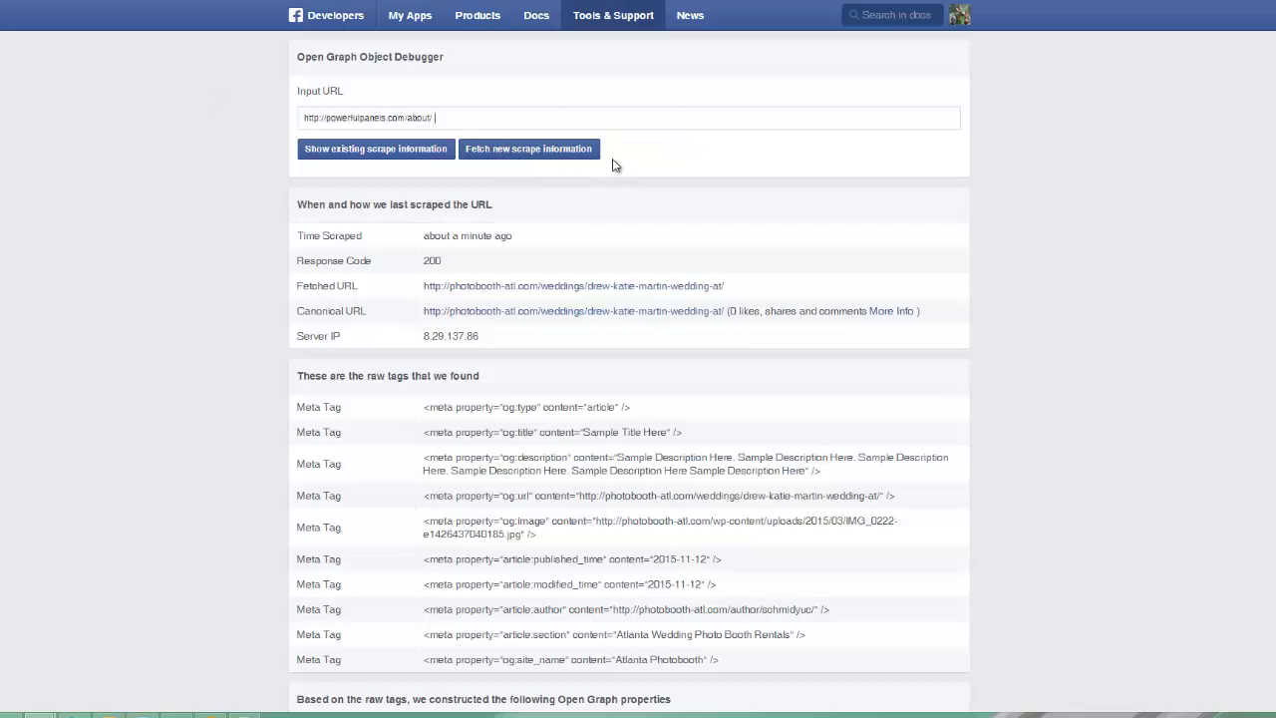
pyautogui.click(548, 151)
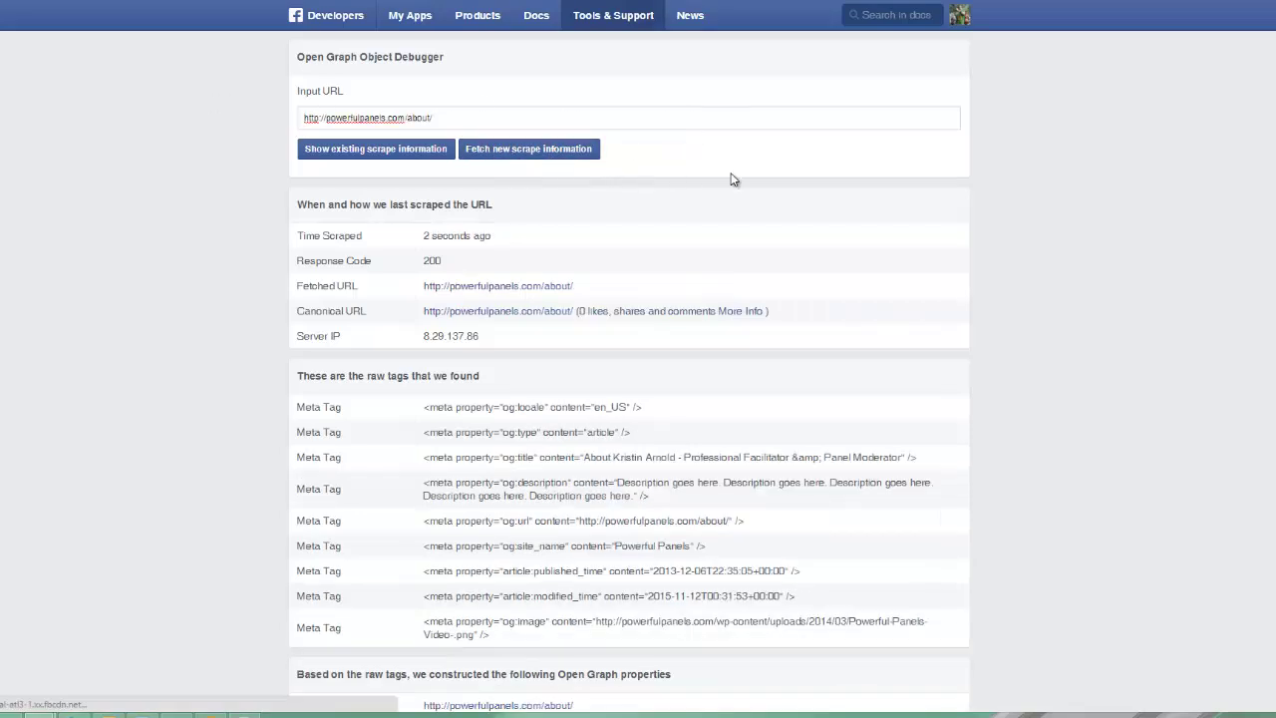
pyautogui.scroll(-8, 741, 202)
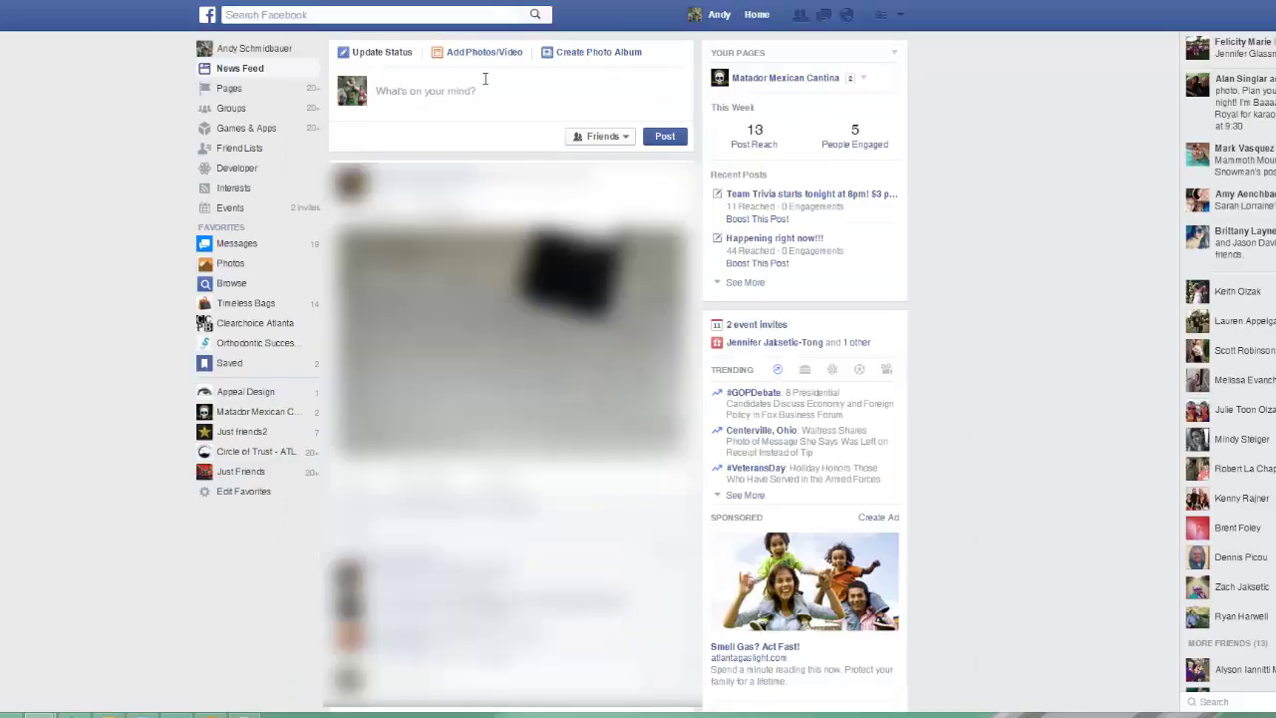
pyautogui.hotkey('ctrl', 'v')
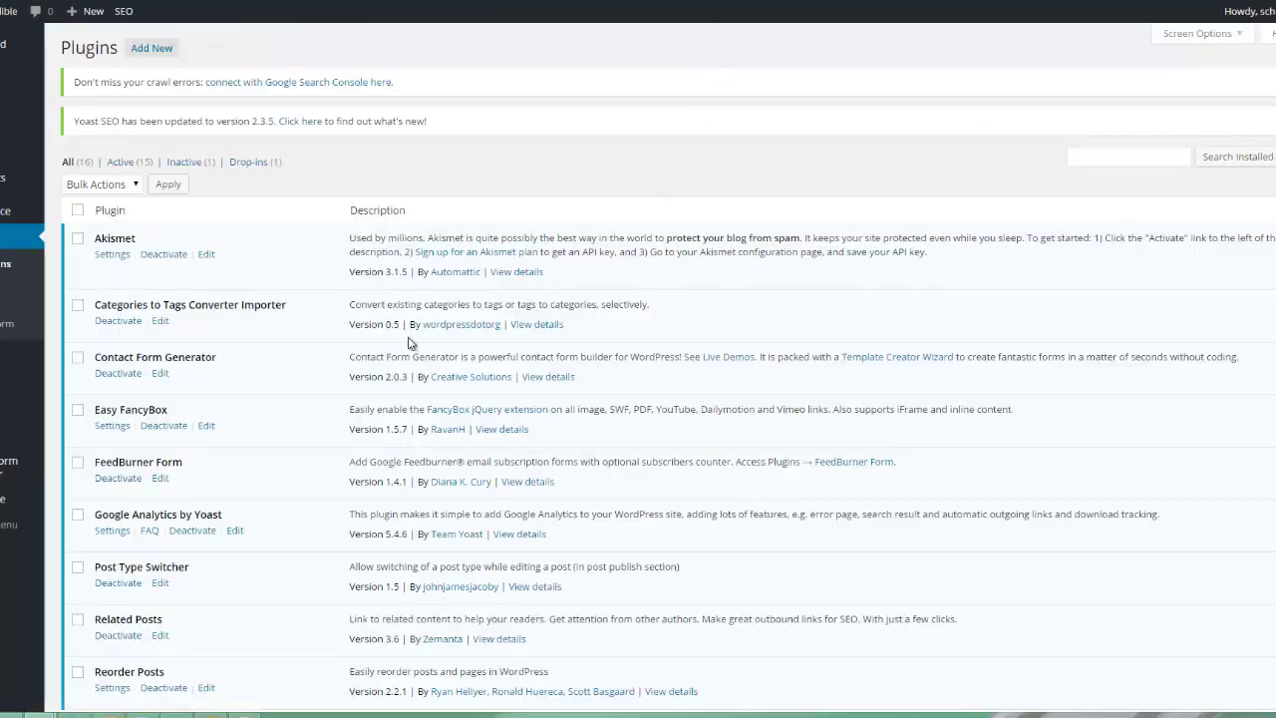
# Step: Scroll through the Plugins list to confirm Yoast SEO is installed
pyautogui.scroll(-3, 276, 447)
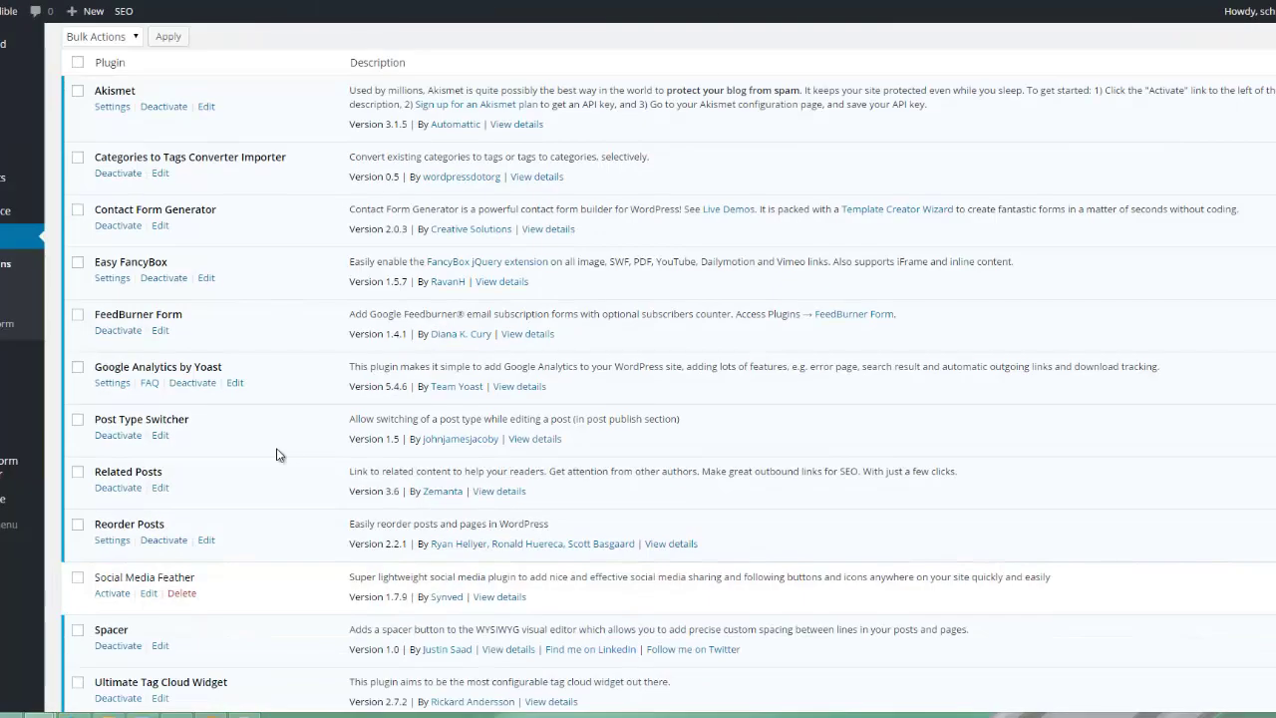
pyautogui.scroll(-4, 179, 467)
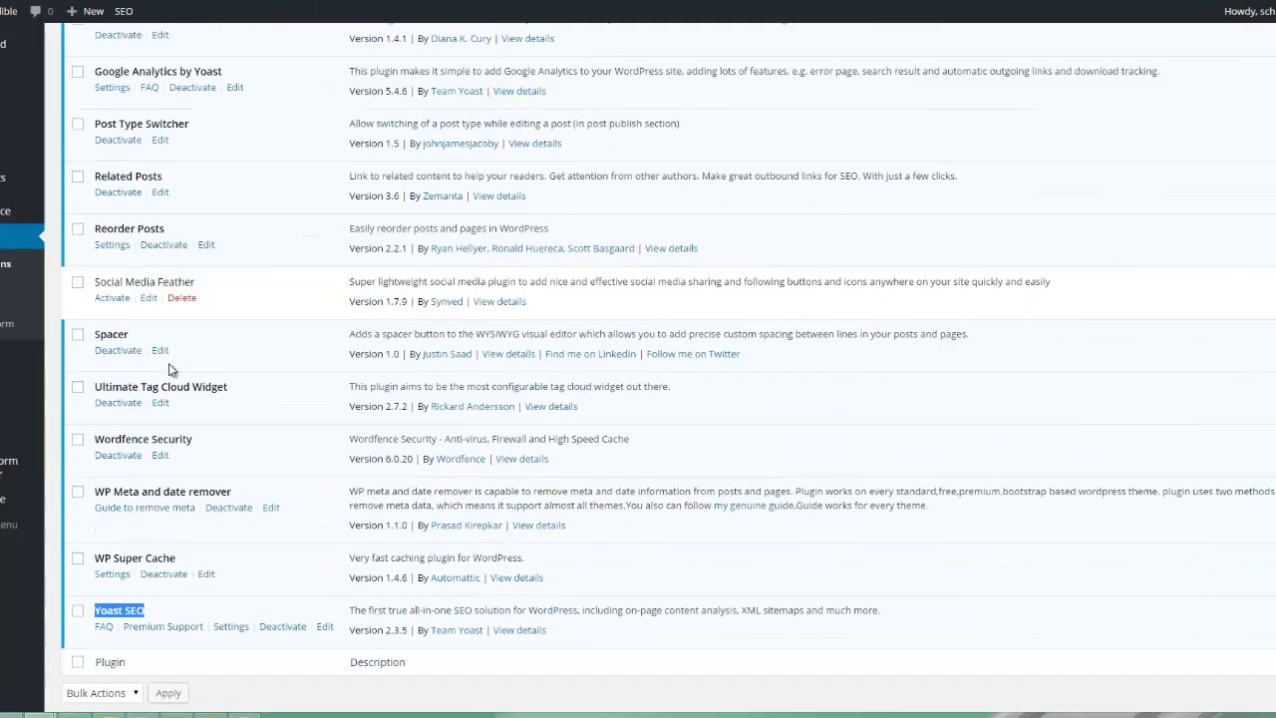
pyautogui.scroll(6, 160, 399)
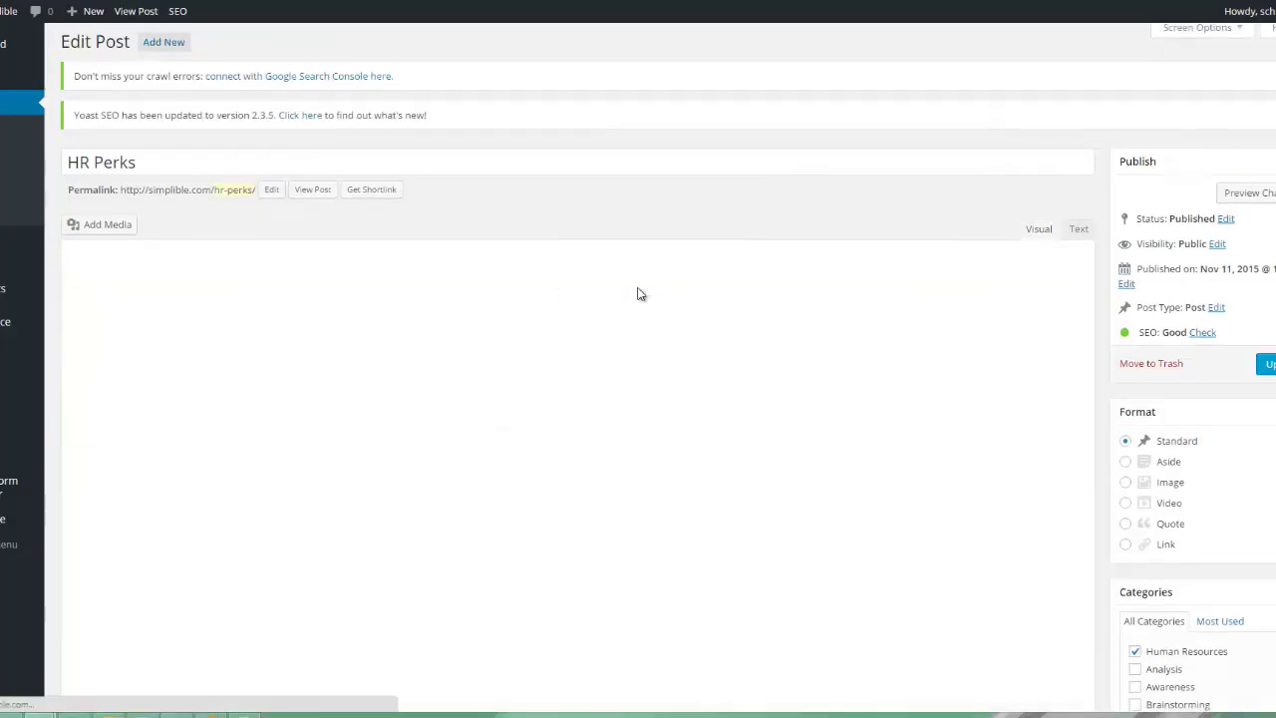
# Step: Scroll to the Yoast SEO box, view Social, then return to General and select the meta description
pyautogui.scroll(-15, 1106, 299)
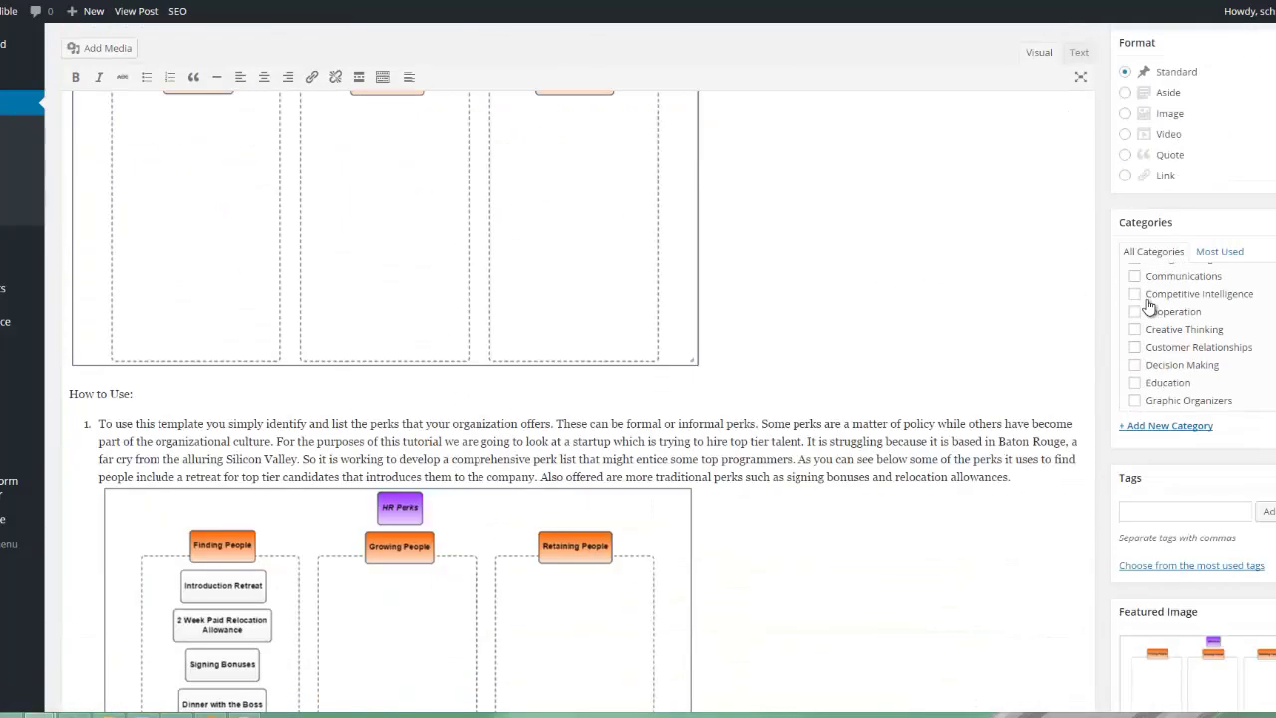
pyautogui.scroll(-15, 1097, 409)
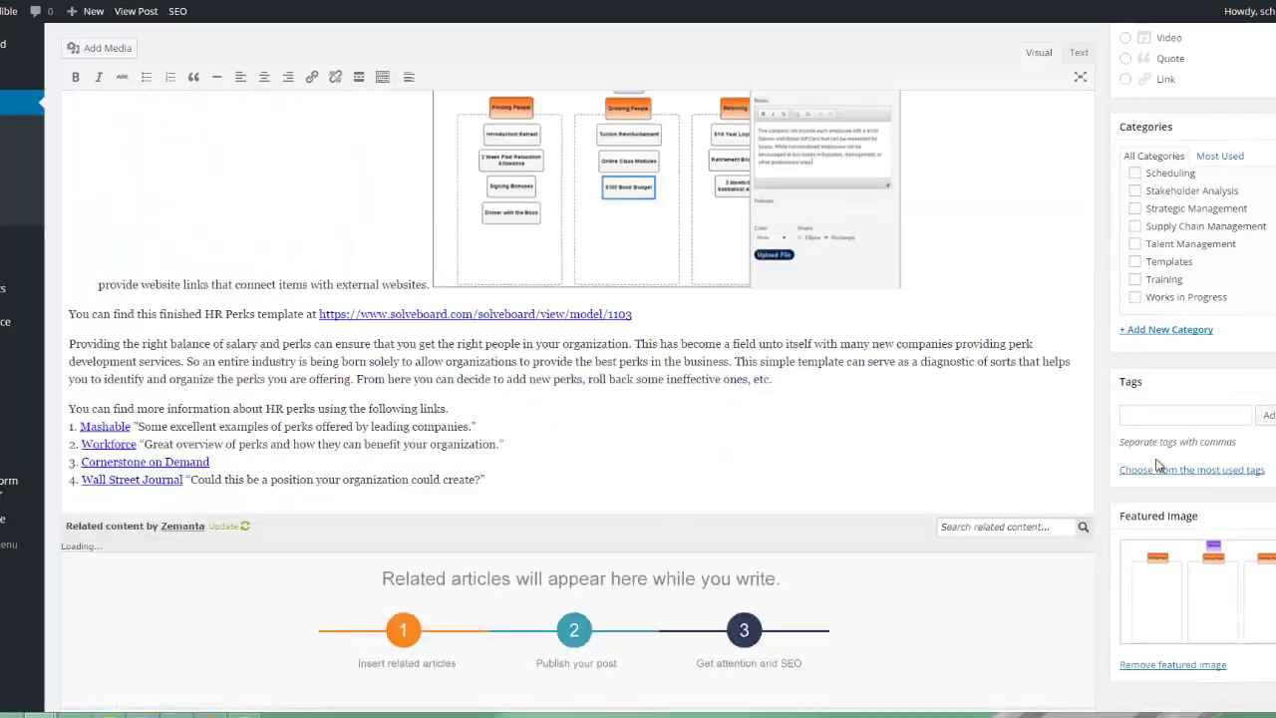
pyautogui.scroll(-1, 1158, 465)
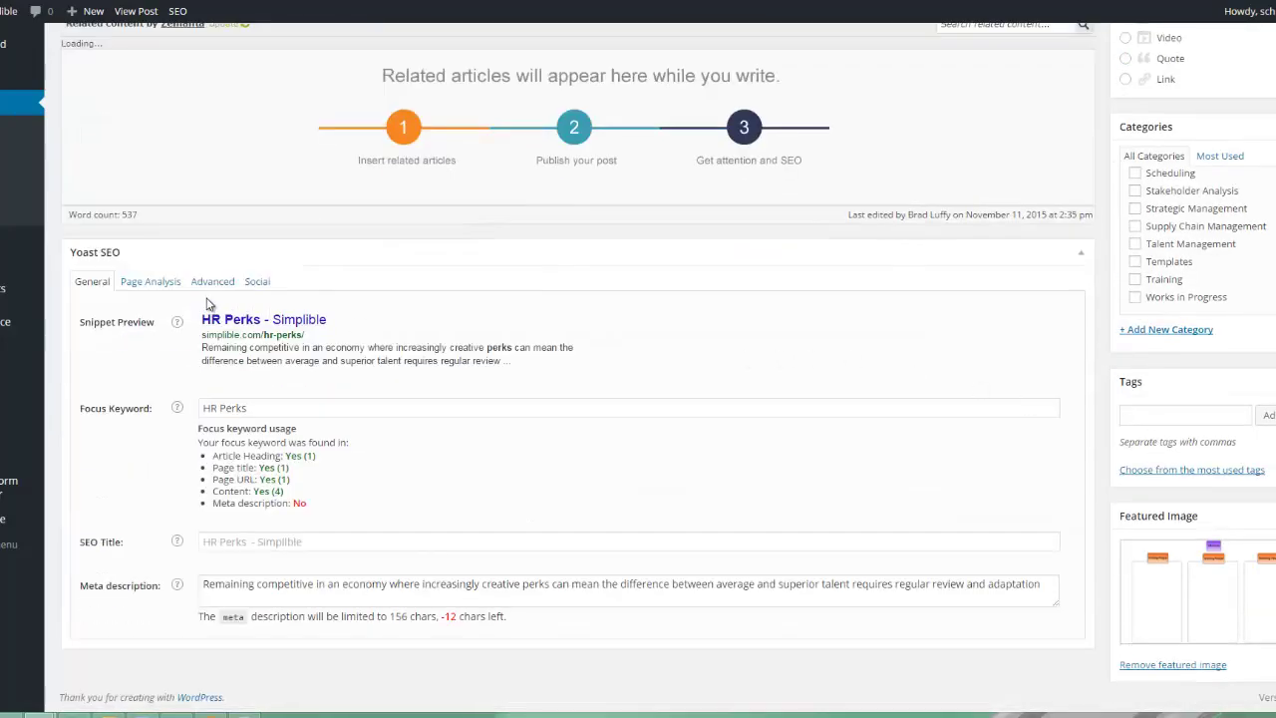
pyautogui.click(254, 283)
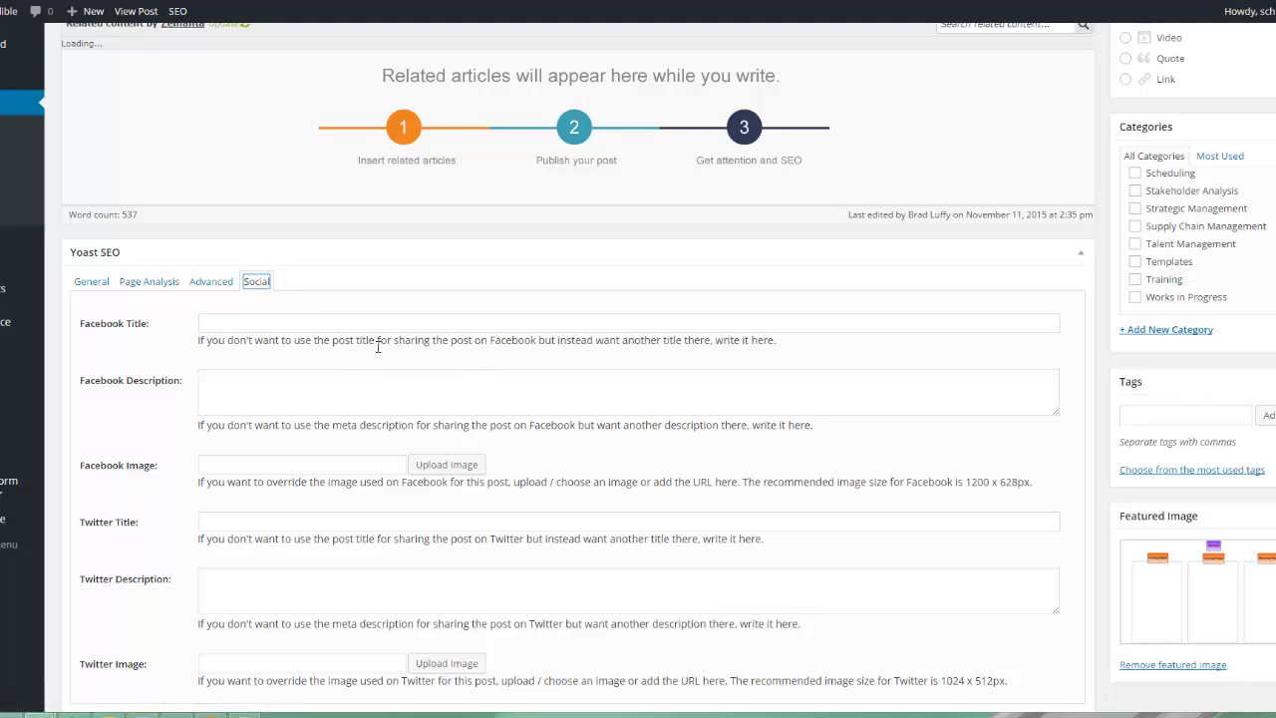
pyautogui.scroll(-1, 334, 332)
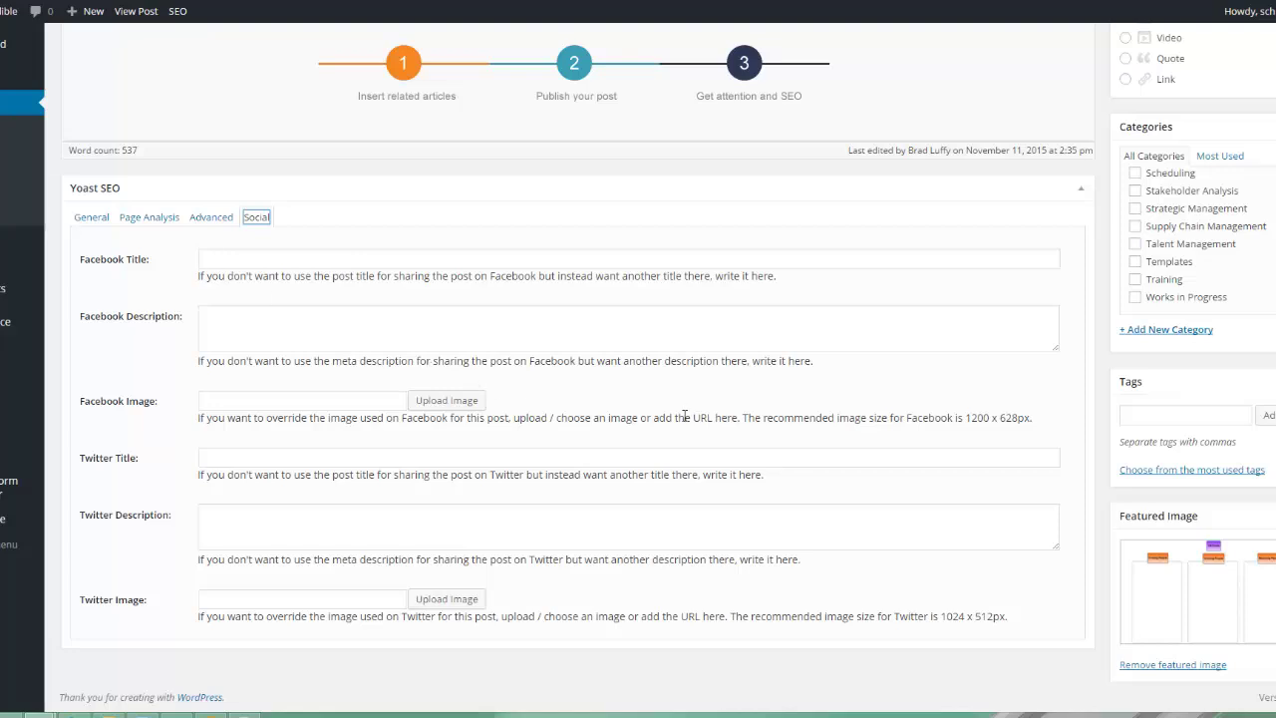
pyautogui.click(90, 216)
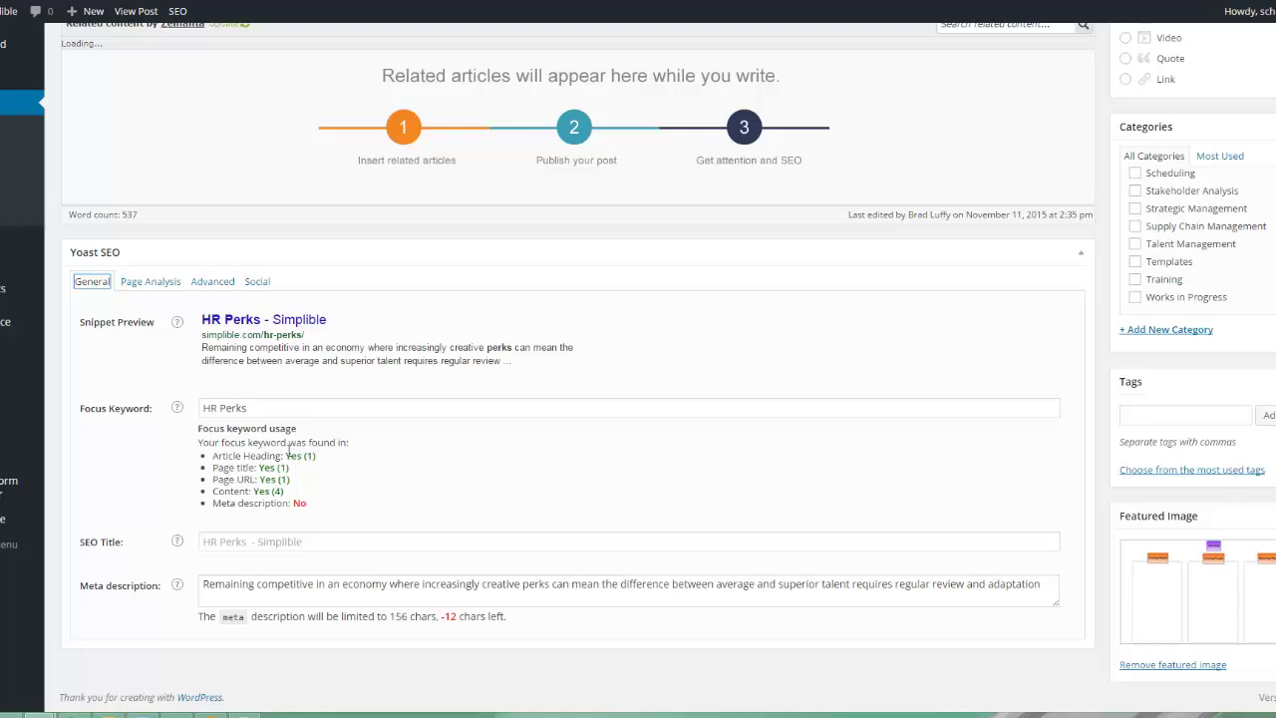
pyautogui.click(421, 590)
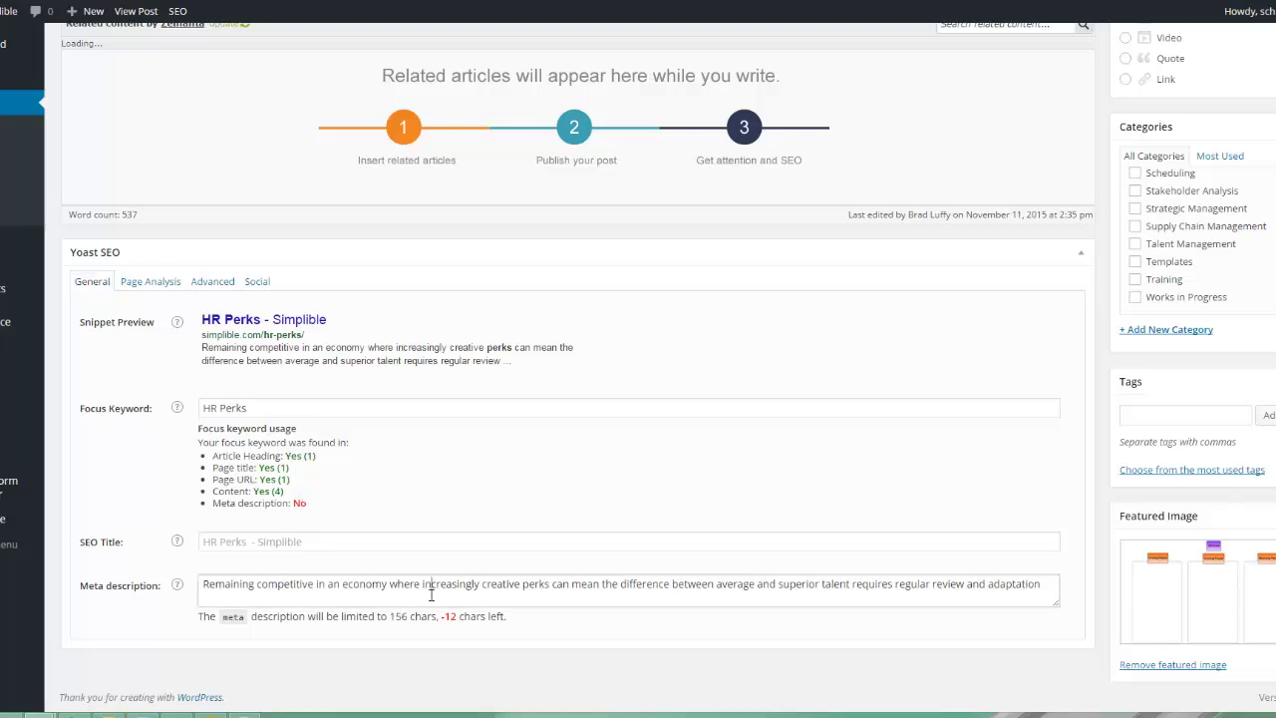
pyautogui.hotkey('ctrl', 'a')
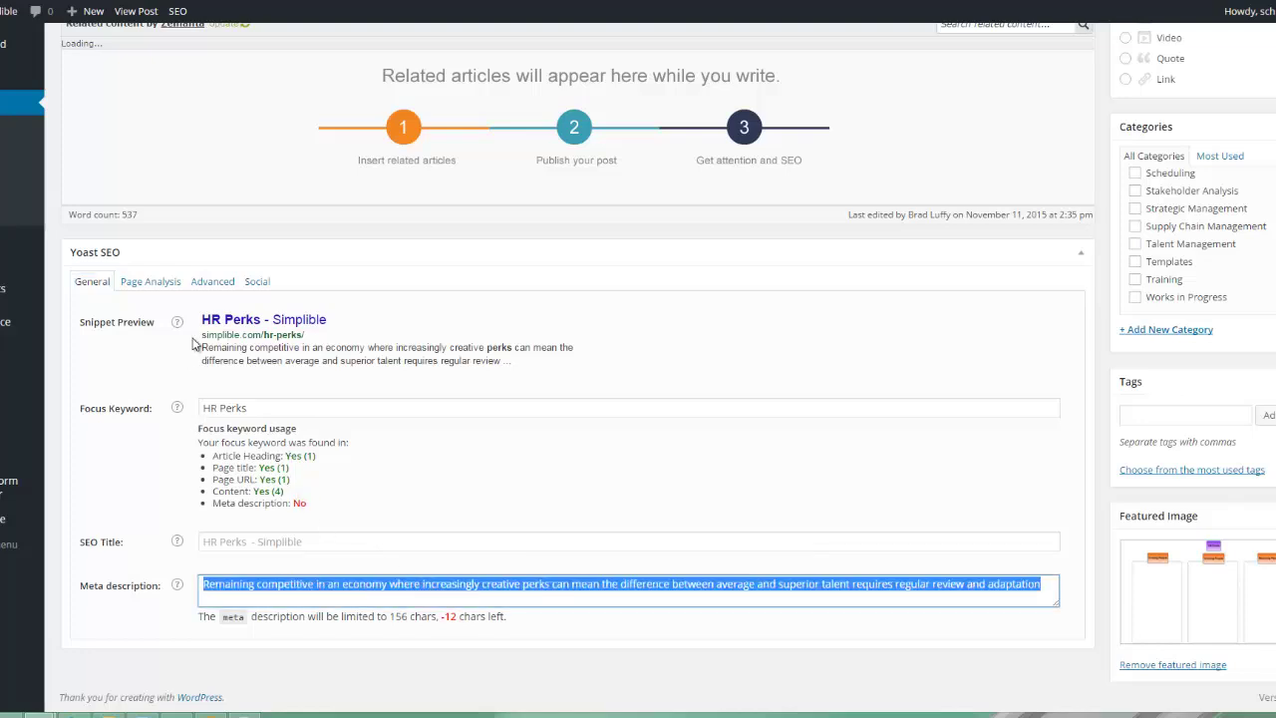
# Step: Reopen the Social tab and check the empty Facebook and Twitter title and description fields
pyautogui.click(252, 285)
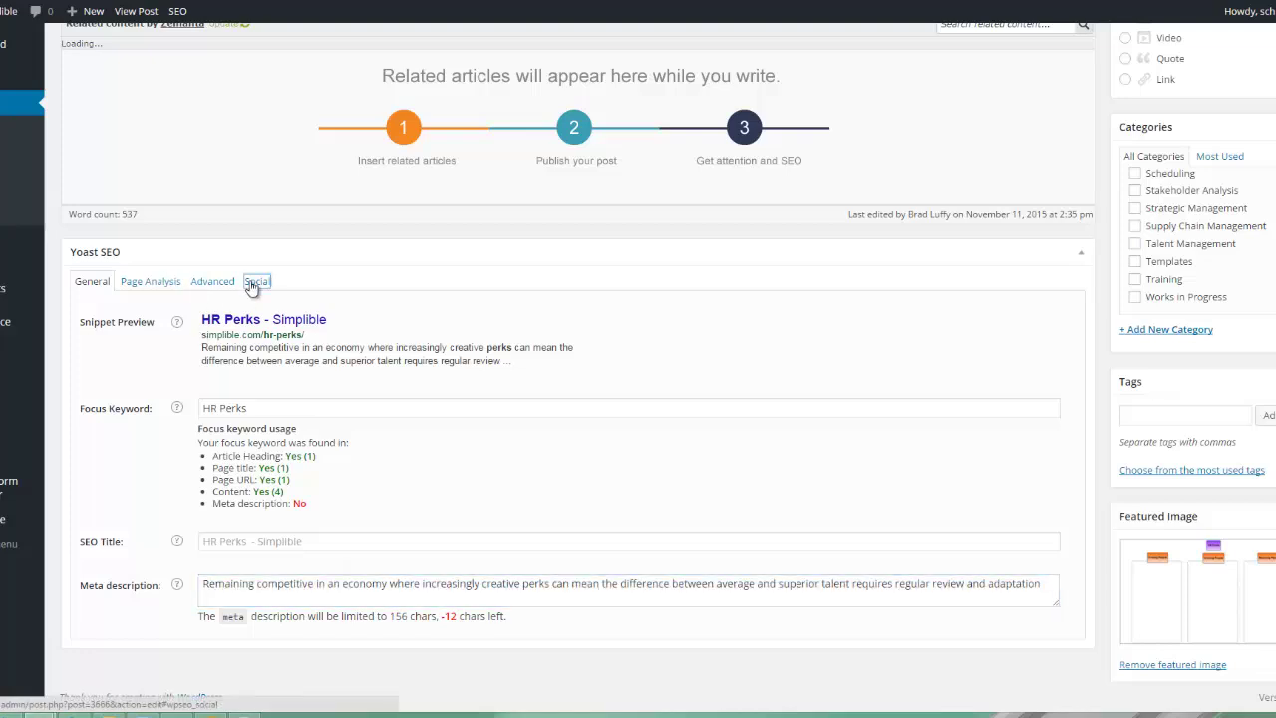
pyautogui.click(264, 398)
pyautogui.click(260, 585)
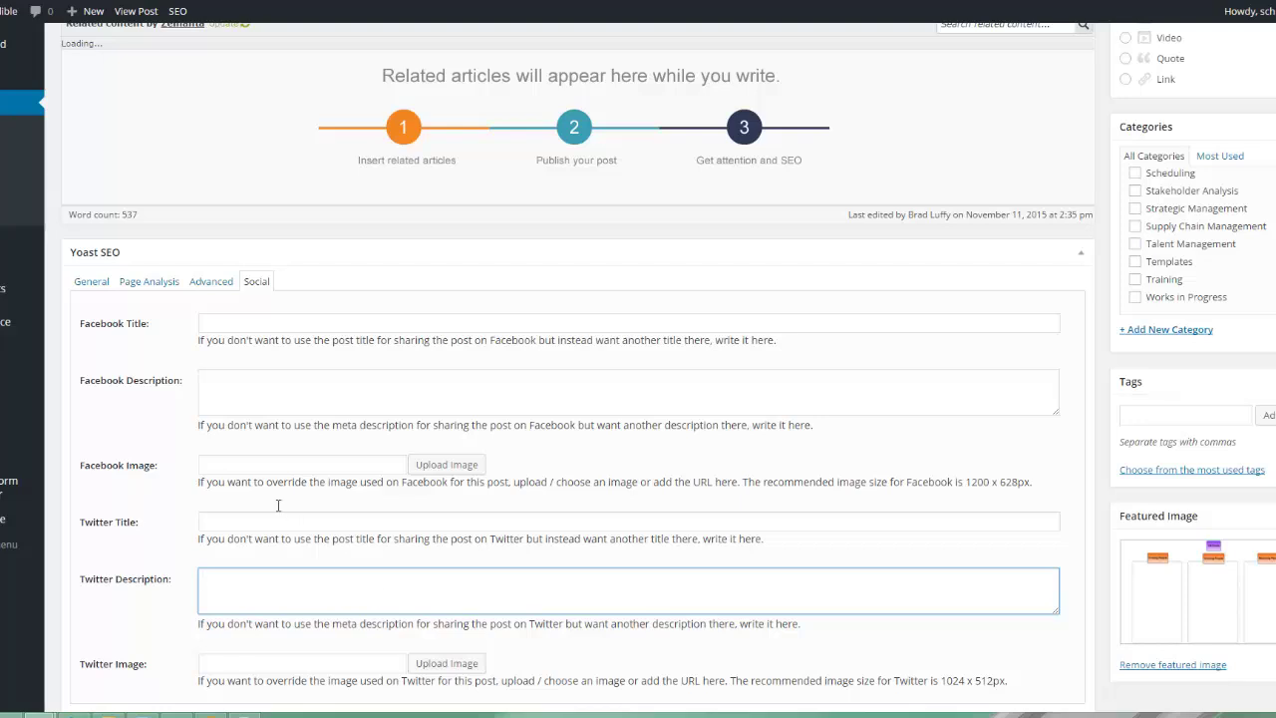
pyautogui.click(92, 283)
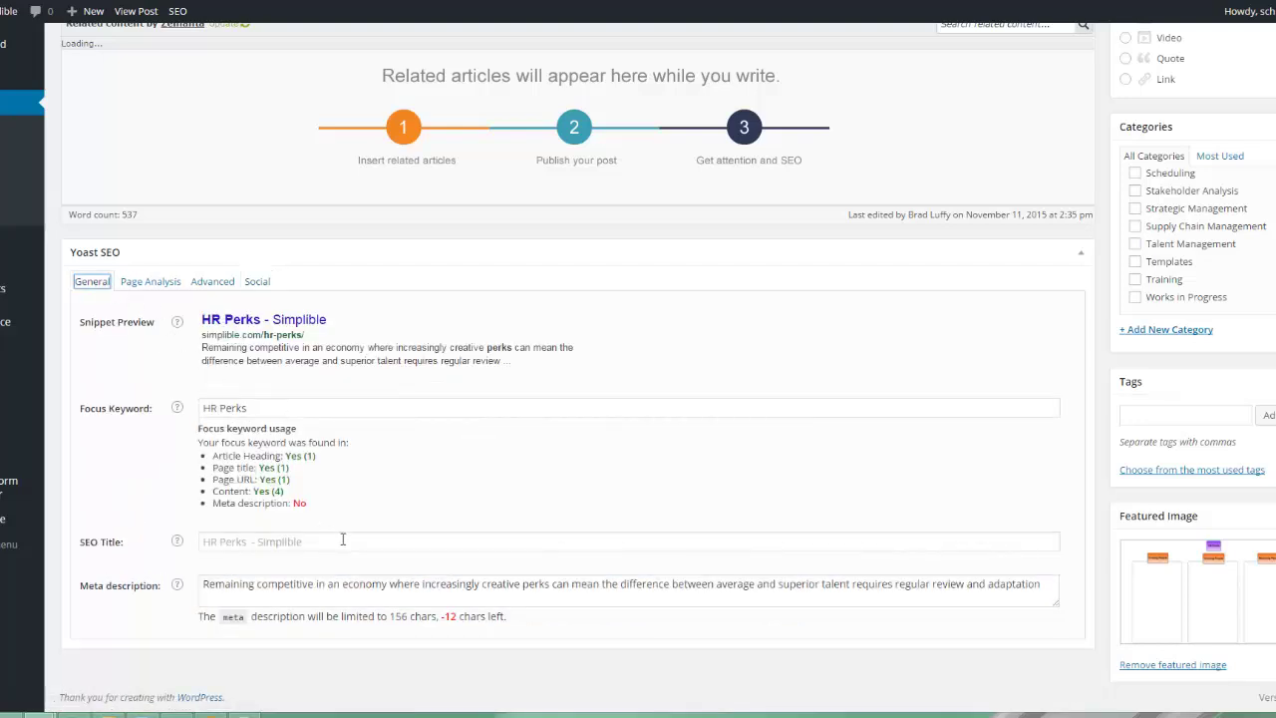
pyautogui.click(255, 282)
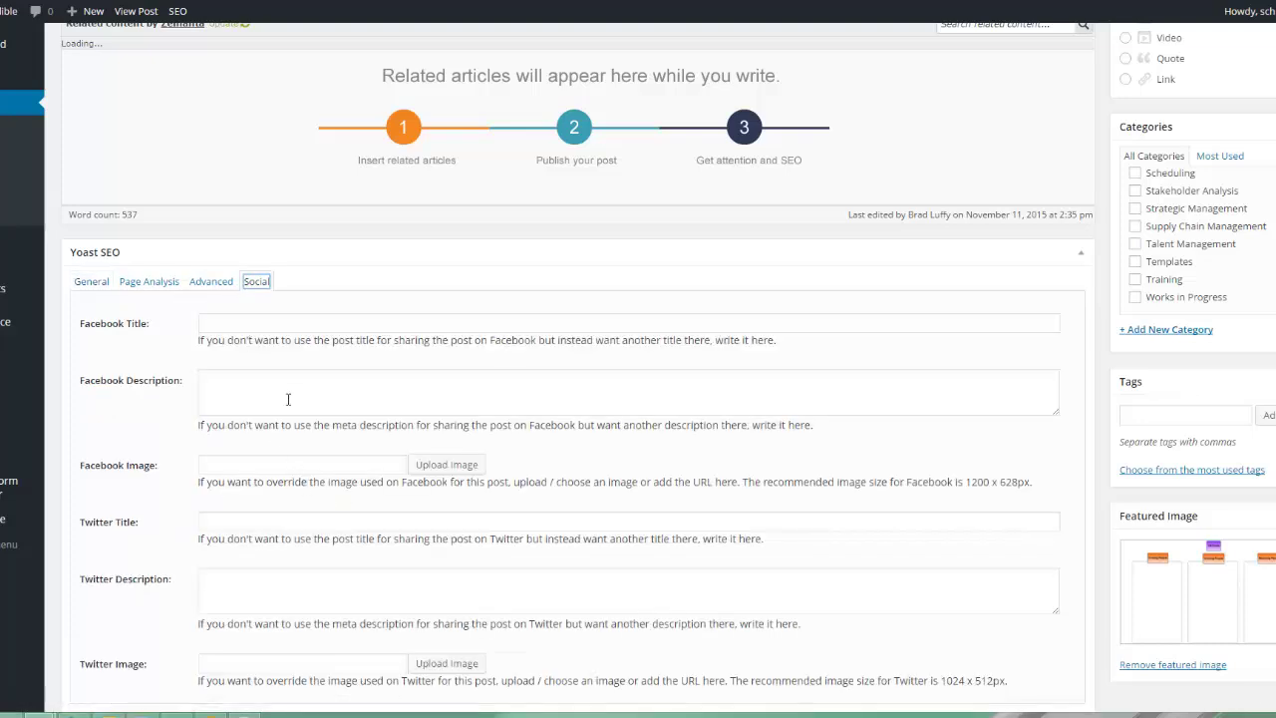
pyautogui.click(220, 322)
pyautogui.click(255, 521)
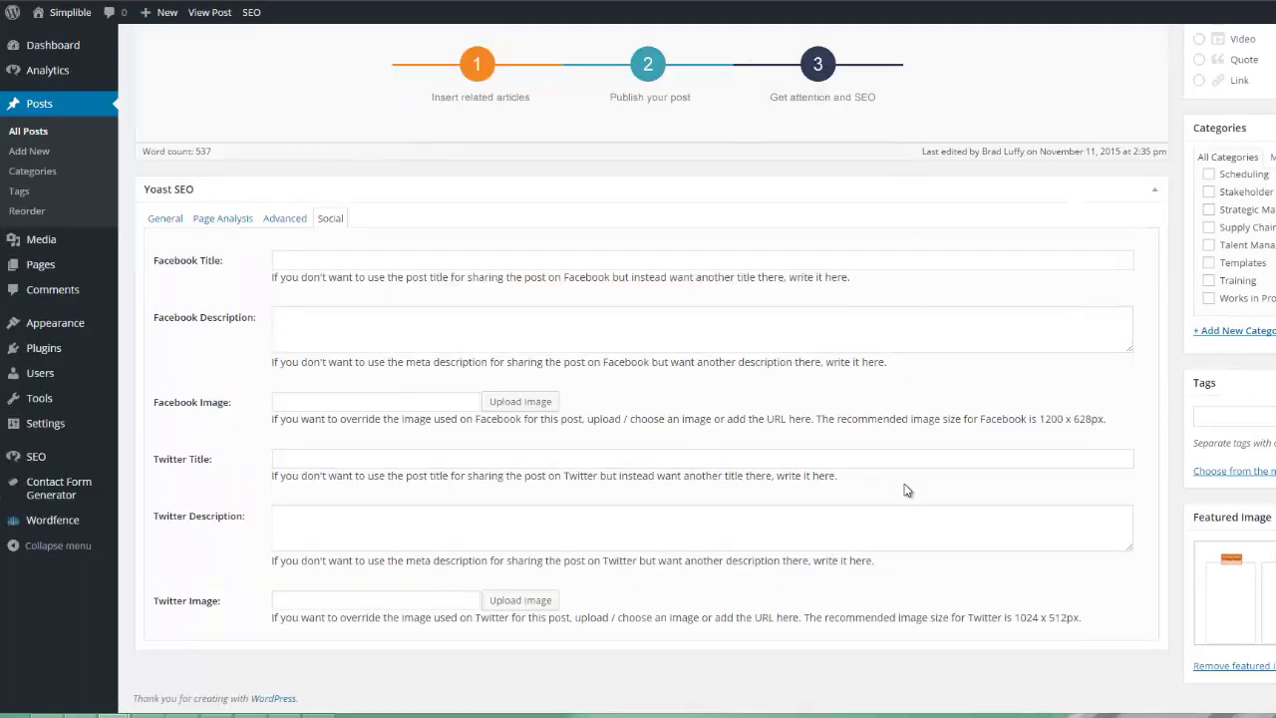
pyautogui.scroll(4, 507, 174)
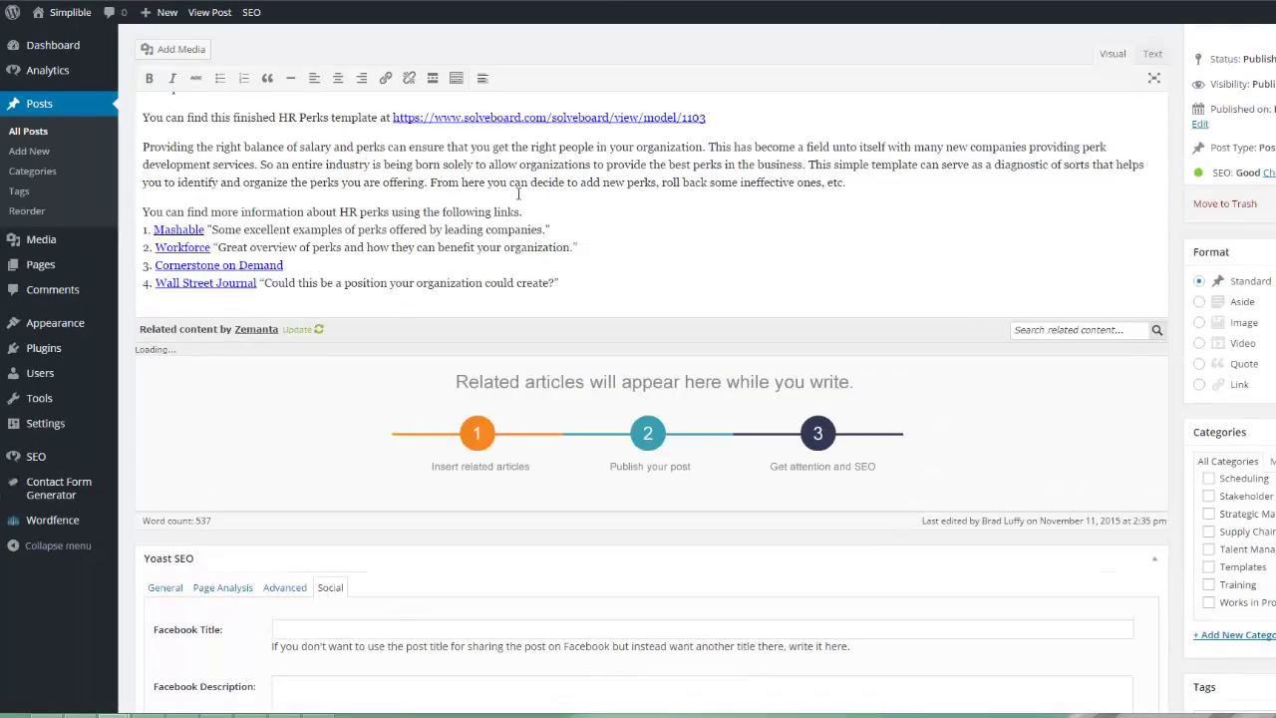
# Step: Open the published HR Perks post in a new tab and view its page source
pyautogui.rightClick(220, 12)
pyautogui.click(239, 17)
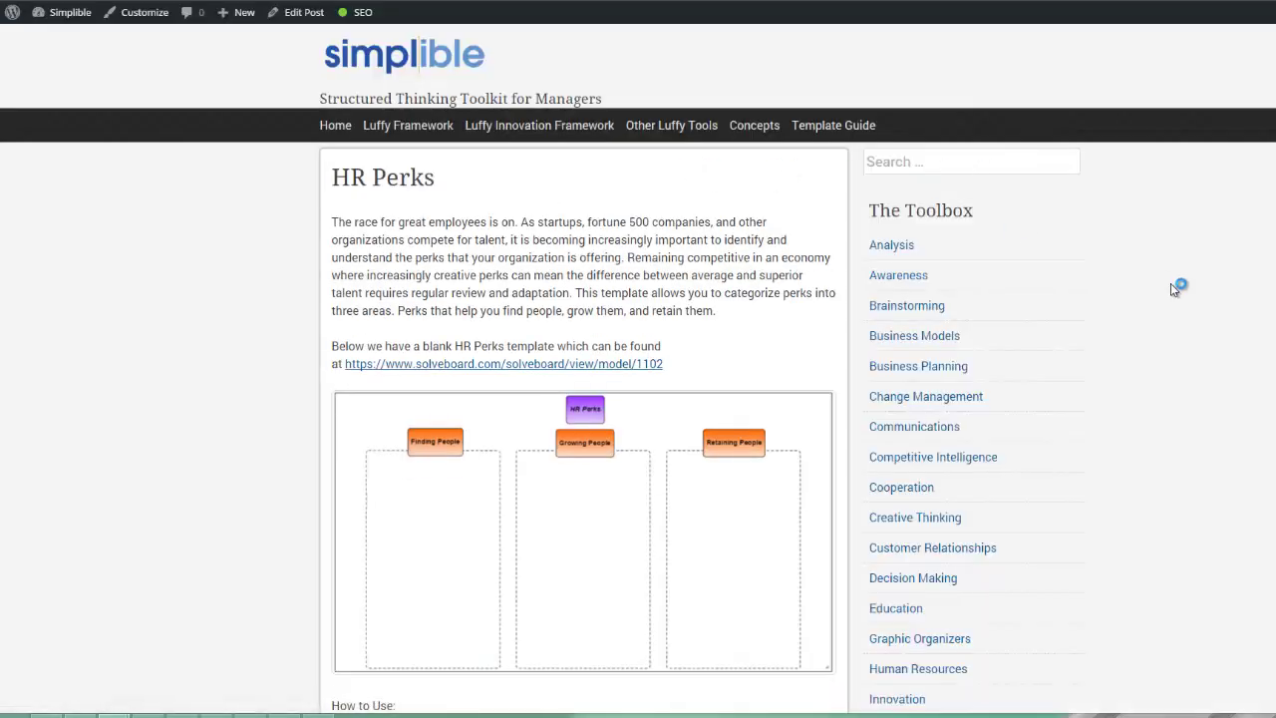
pyautogui.hotkey('ctrl', 'u')
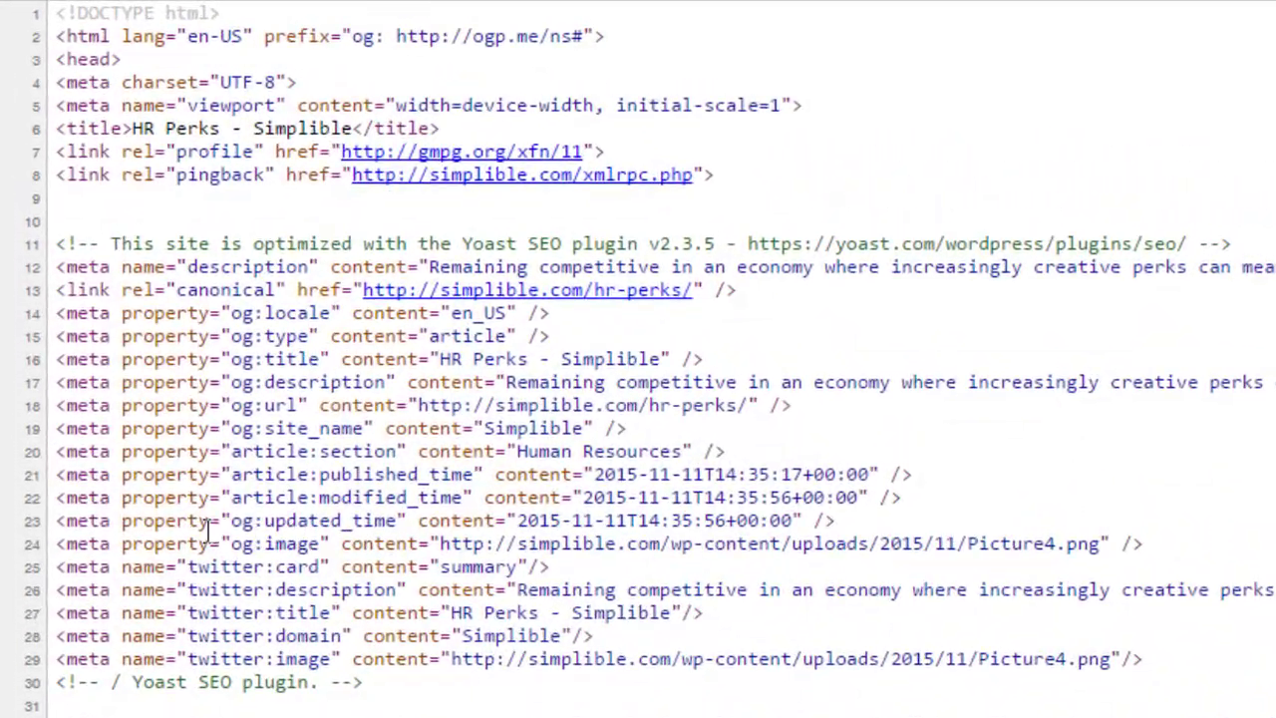
# Step: Highlight the og:updated_time, og:image and twitter card, description and title tags
pyautogui.moveTo(115, 529); pyautogui.dragTo(249, 523)
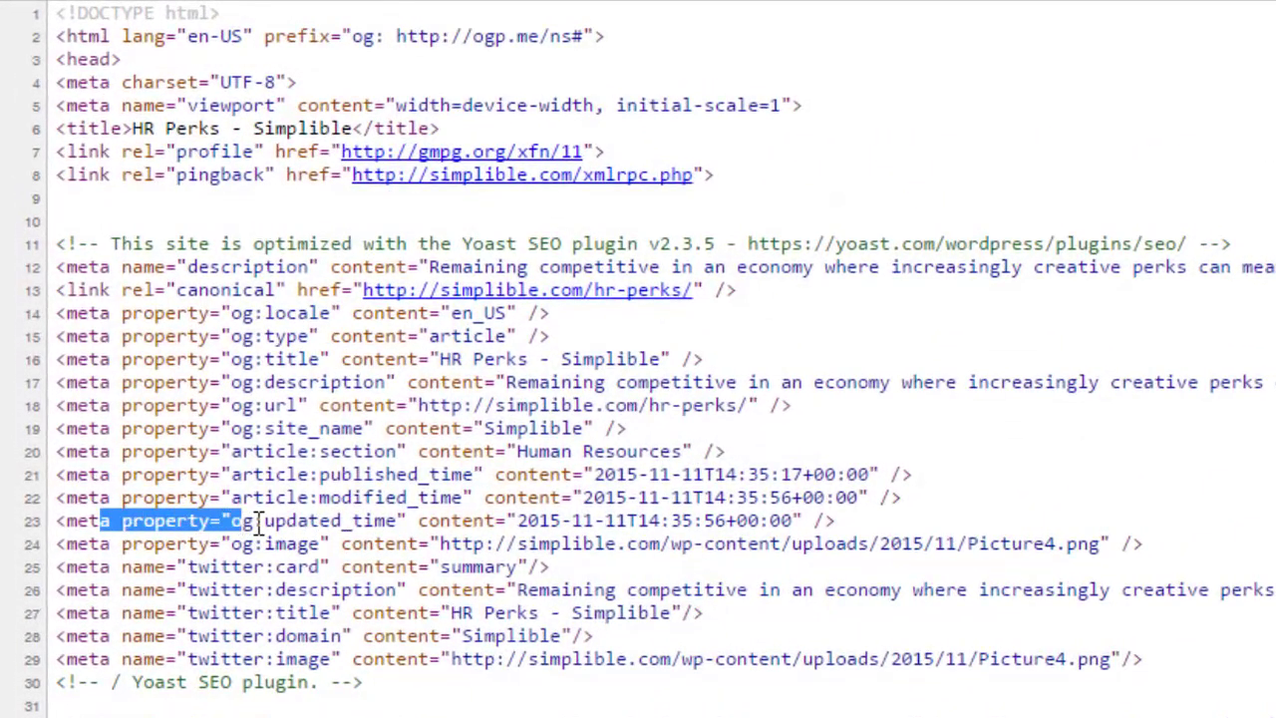
pyautogui.click(343, 520)
pyautogui.moveTo(837, 520); pyautogui.dragTo(319, 523)
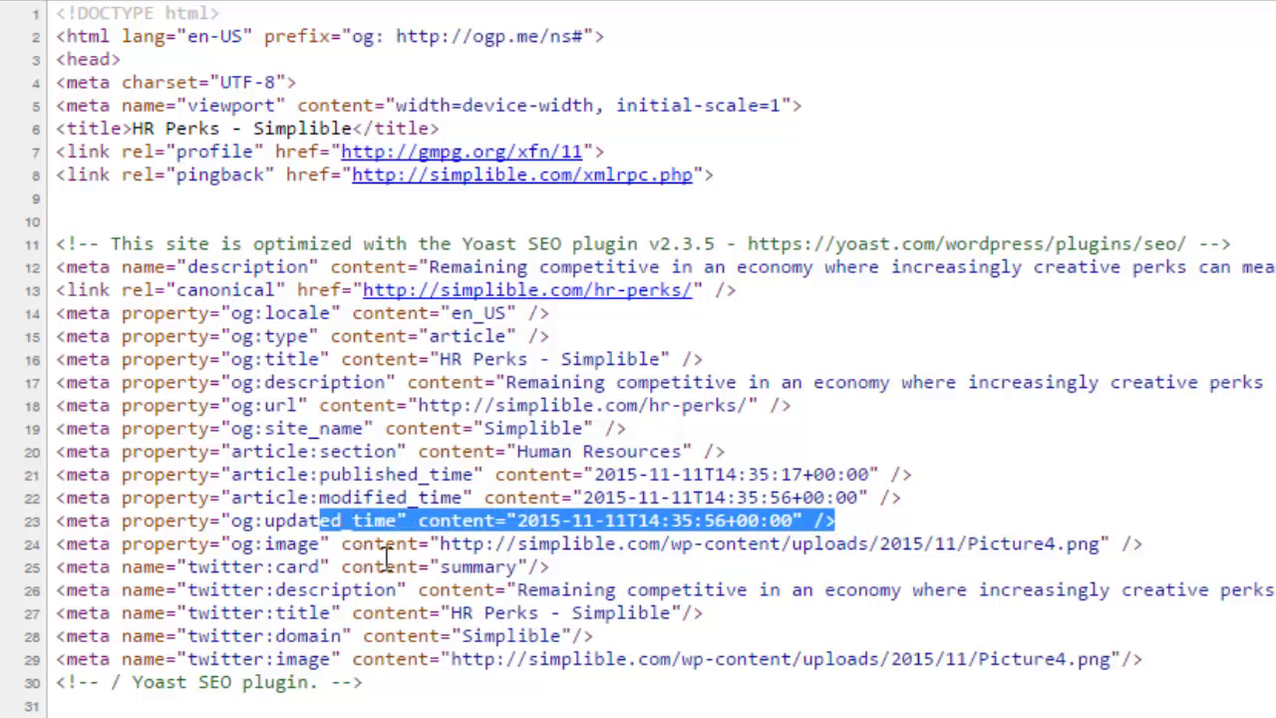
pyautogui.moveTo(1143, 544); pyautogui.dragTo(72, 539)
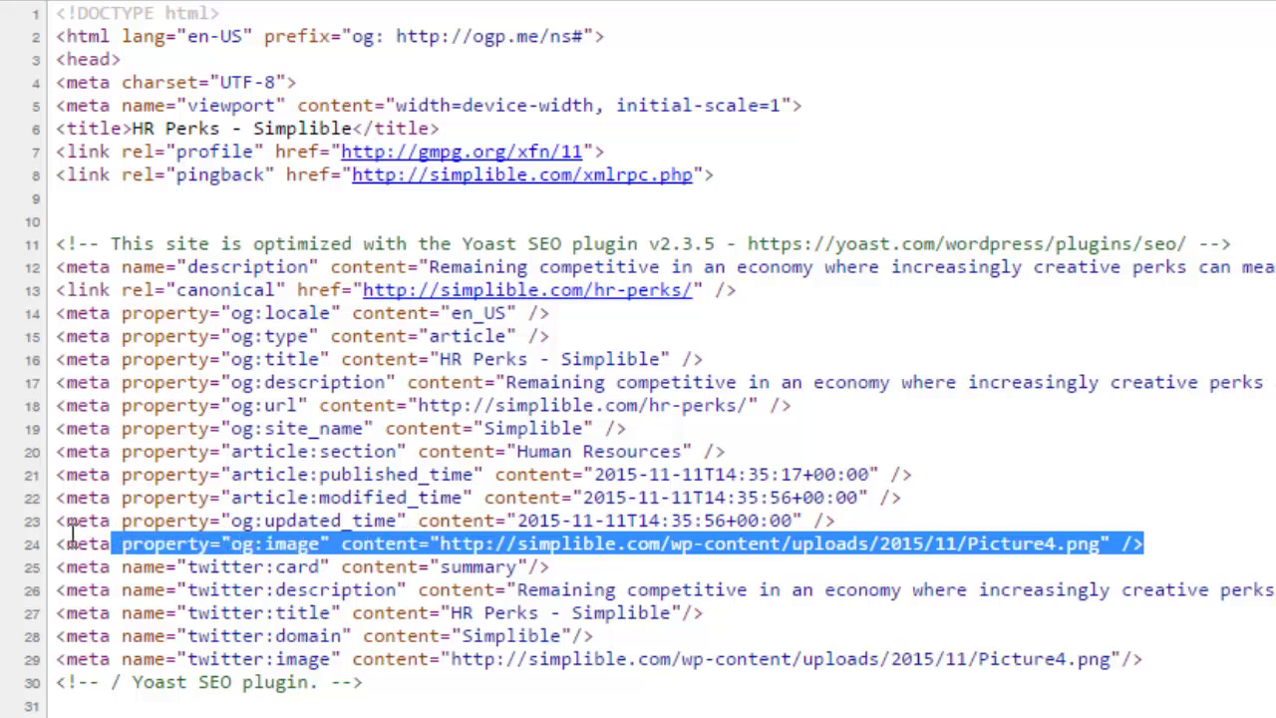
pyautogui.click(919, 522)
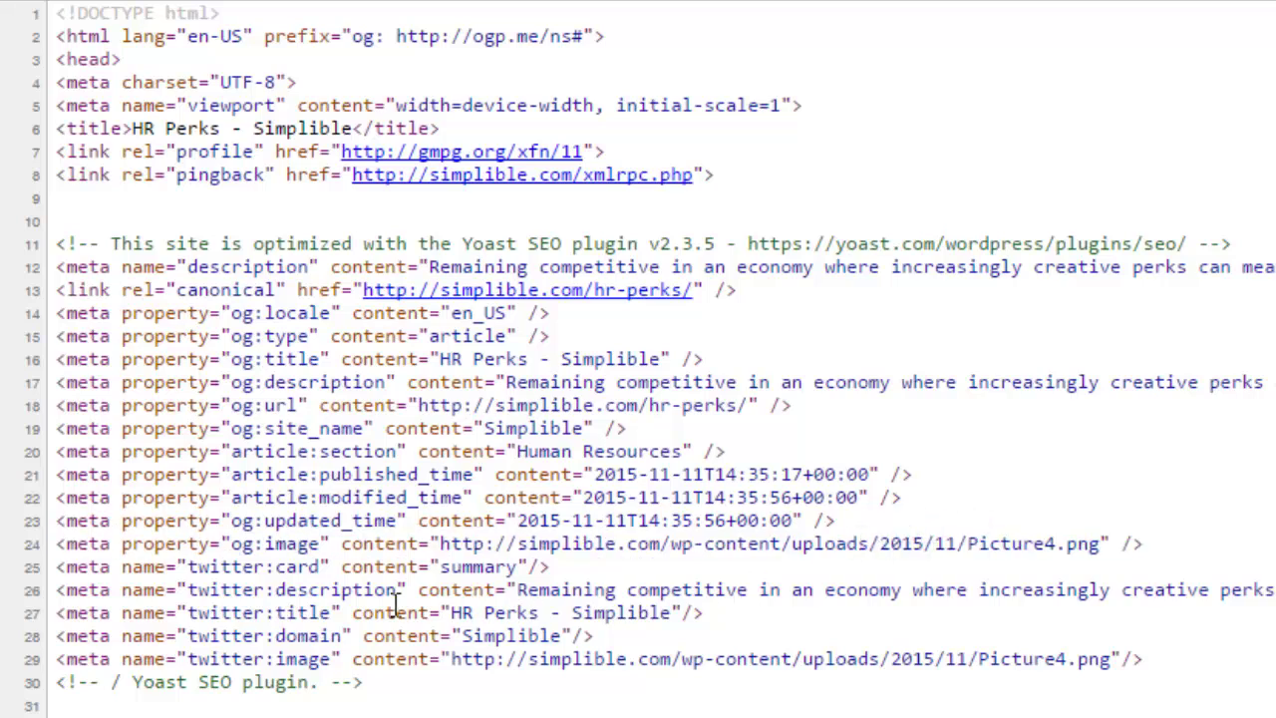
pyautogui.moveTo(266, 566); pyautogui.dragTo(286, 613)
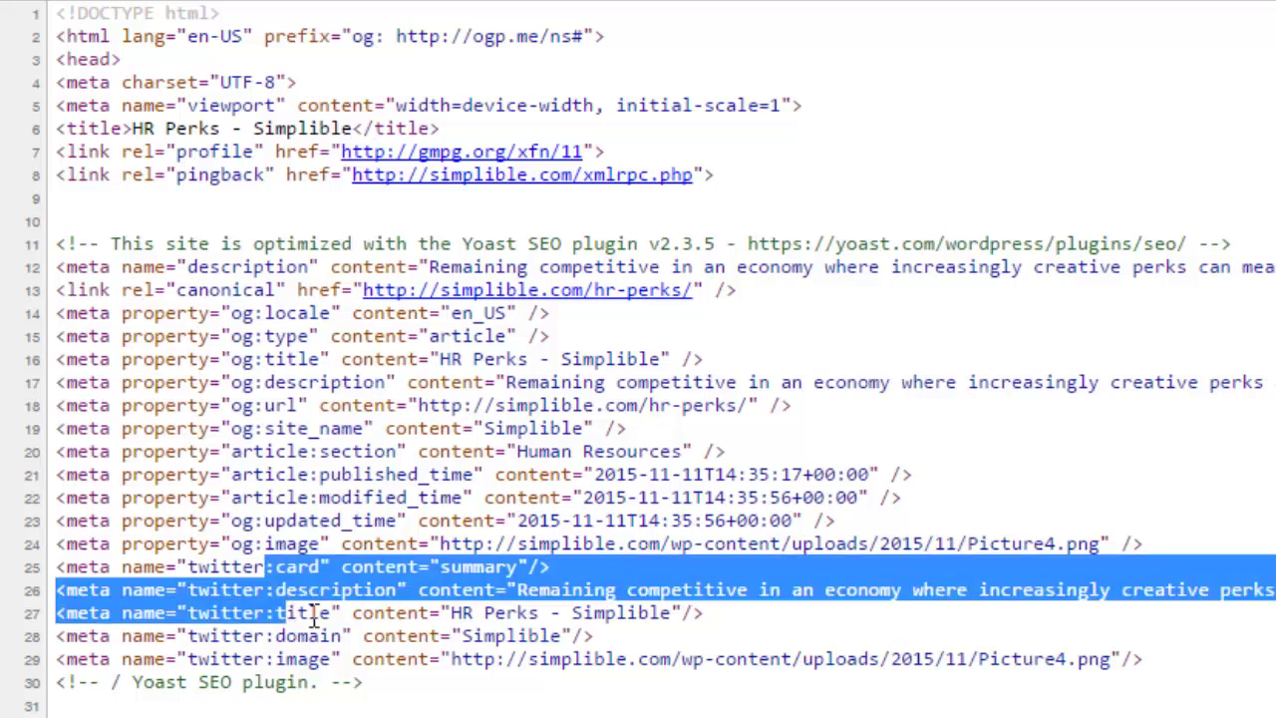
pyautogui.click(555, 643)
pyautogui.moveTo(554, 643); pyautogui.dragTo(60, 8)
pyautogui.click(638, 438)
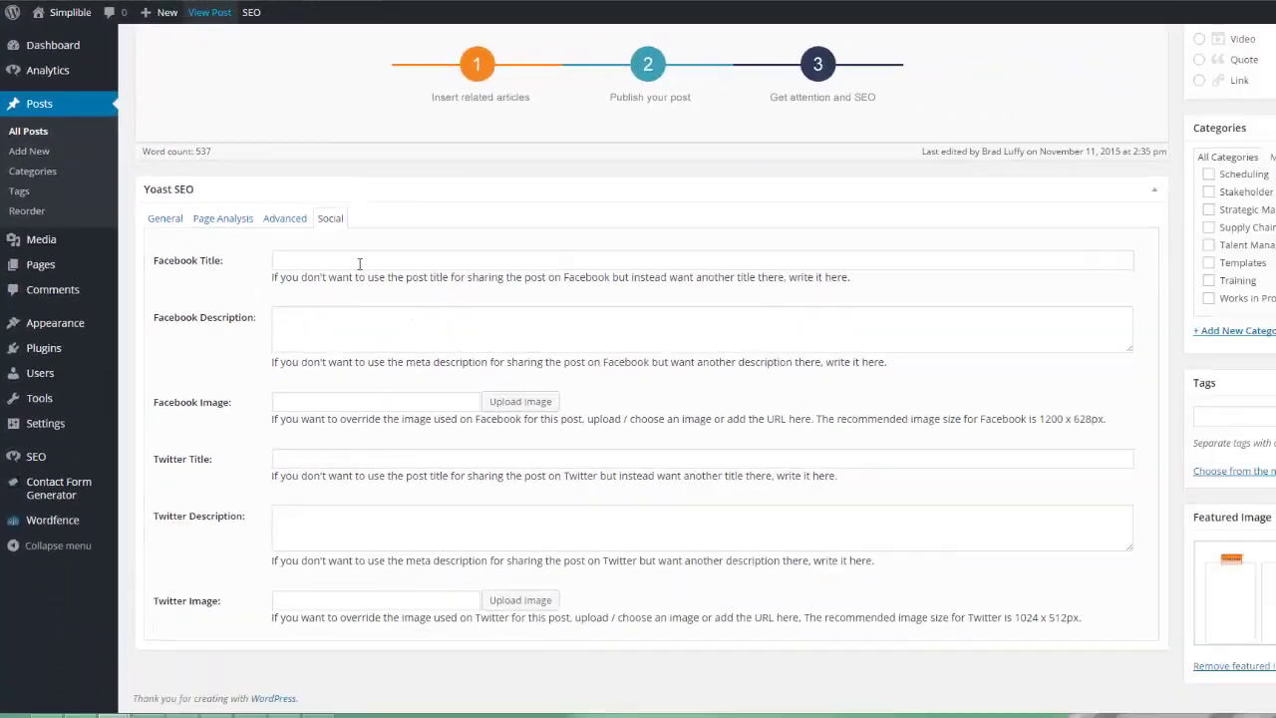
# Step: Fill the Facebook Title with 'Here is my Facebook Specif…' and reuse it as the Facebook Description
pyautogui.click(517, 385)
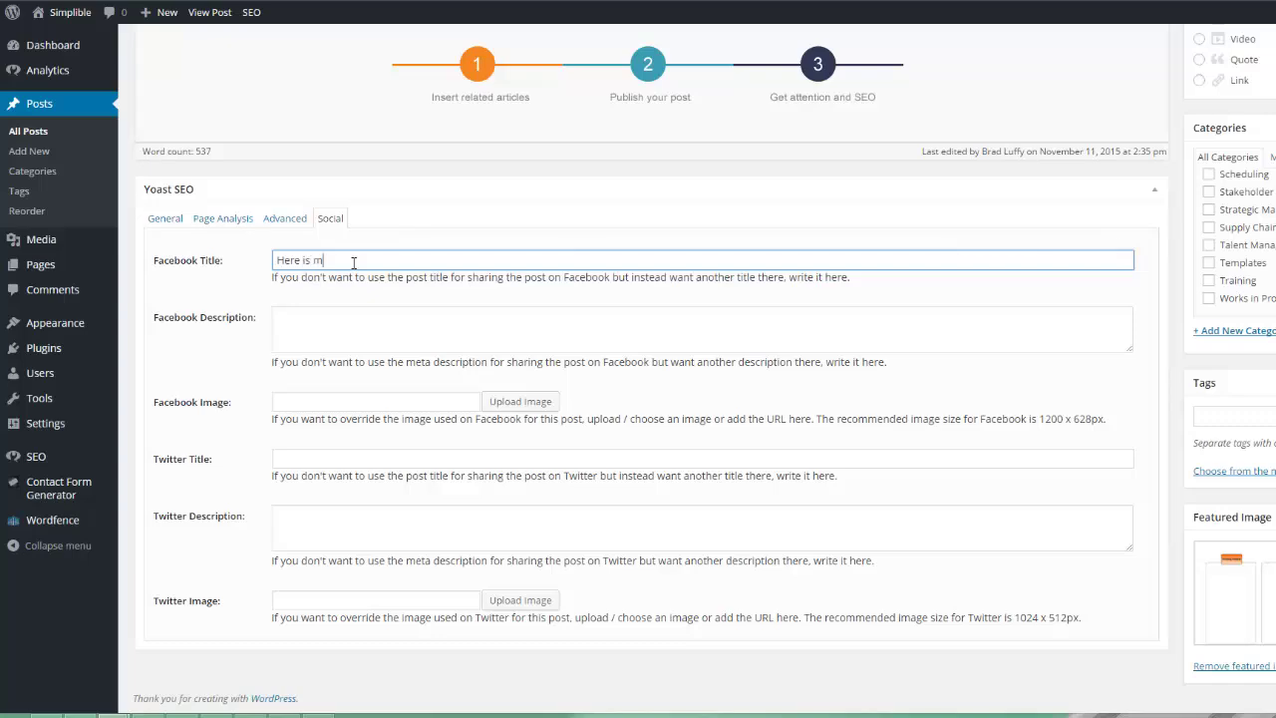
pyautogui.write('Here is my Facebook Specific Tite')
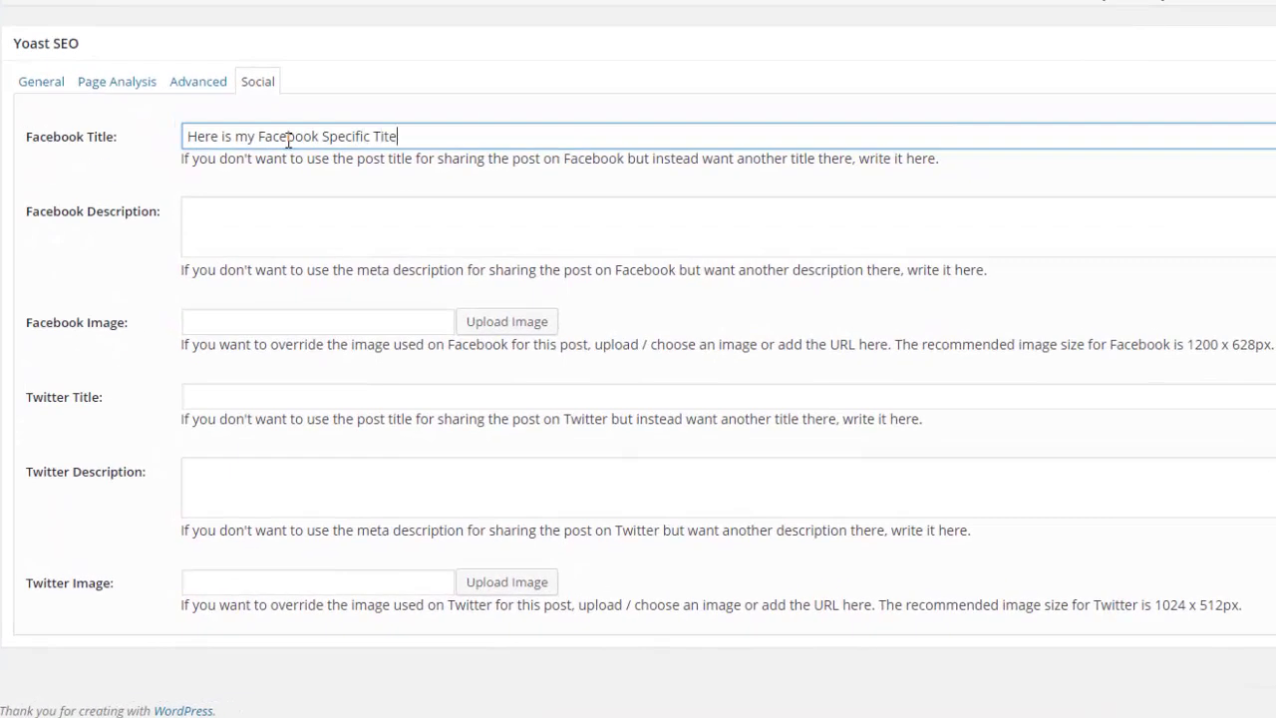
pyautogui.hotkey('ctrl', 'shift', 'Left')
pyautogui.hotkey('ctrl', 'shift', 'Left')
pyautogui.hotkey('ctrl', 'shift', 'Left')
pyautogui.hotkey('ctrl', 'shift', 'Left')
pyautogui.hotkey('ctrl', 'shift', 'Left')
pyautogui.hotkey('ctrl', 'shift', 'Left')
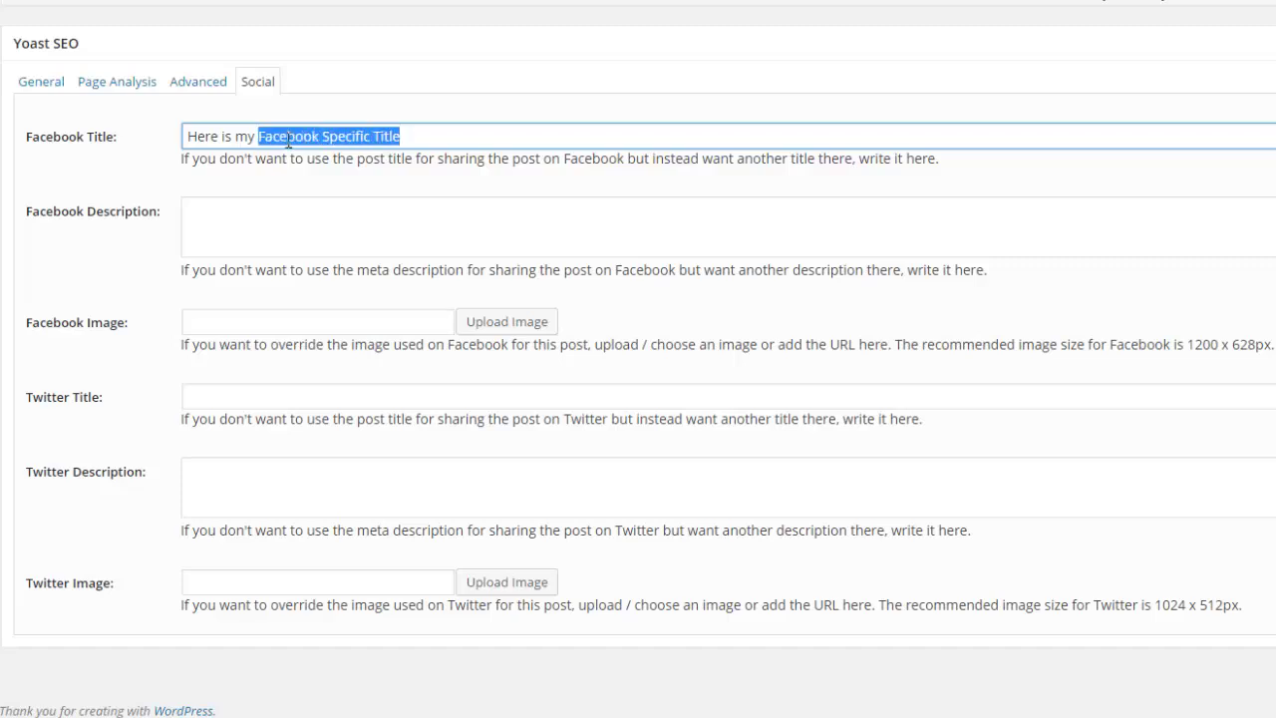
pyautogui.hotkey('ctrl', 'c')
pyautogui.click(434, 233)
pyautogui.hotkey('ctrl', 'v')
pyautogui.hotkey('ctrl', 'shift', 'Left')
pyautogui.write('Description')
pyautogui.hotkey('ctrl', 'shift', 'Left')
pyautogui.hotkey('ctrl', 'shift', 'Left')
pyautogui.hotkey('ctrl', 'shift', 'Left')
pyautogui.hotkey('ctrl', 'shift', 'Left')
pyautogui.hotkey('ctrl', 'shift', 'Left')
pyautogui.hotkey('ctrl', 'shift', 'Left')
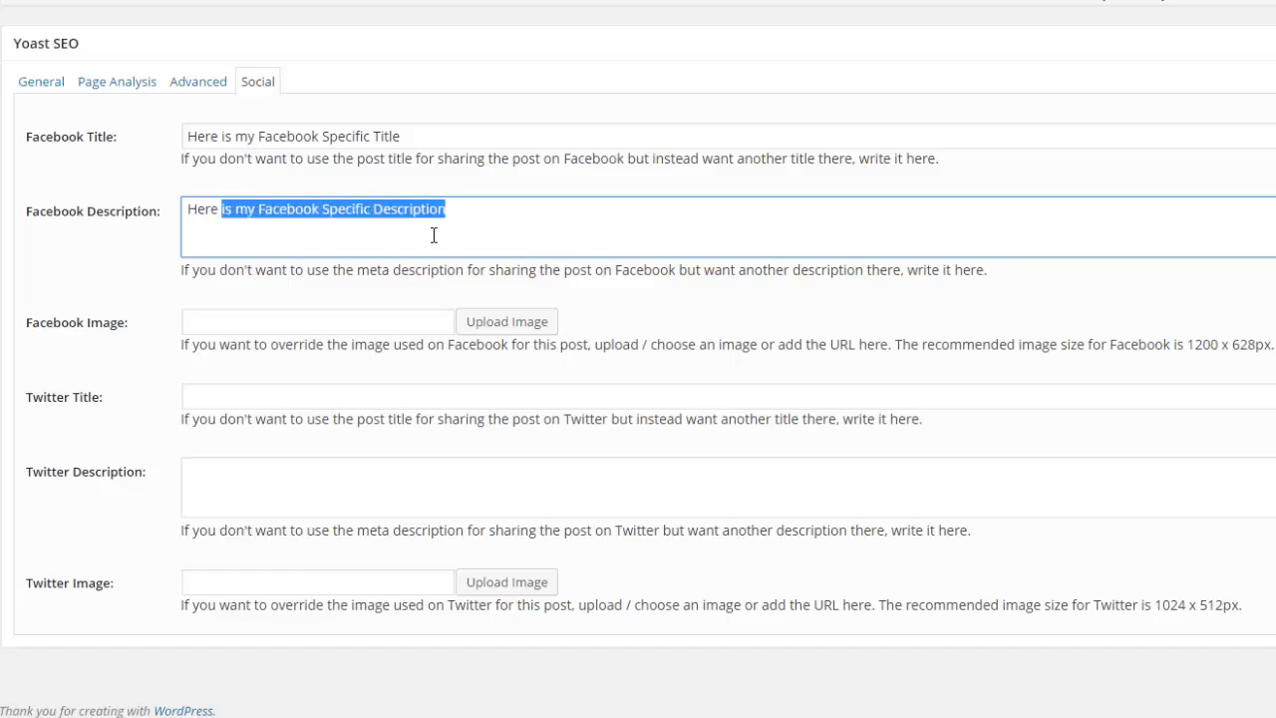
pyautogui.hotkey('ctrl', 'c')
# Step: Paste the description into Twitter Description with Facebook changed to Twitter, and into Twitter Title
pyautogui.click(240, 499)
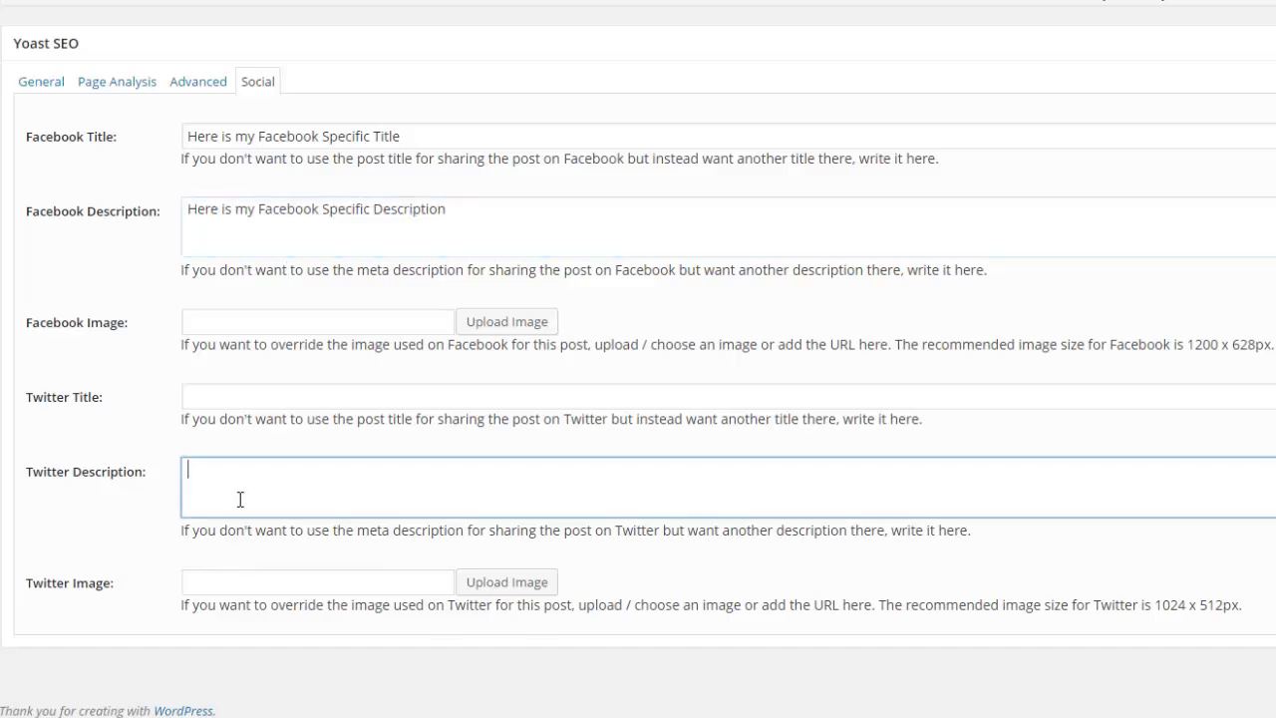
pyautogui.hotkey('ctrl', 'v')
pyautogui.hotkey('ctrl', 'shift', 'Right')
pyautogui.write('Twitter')
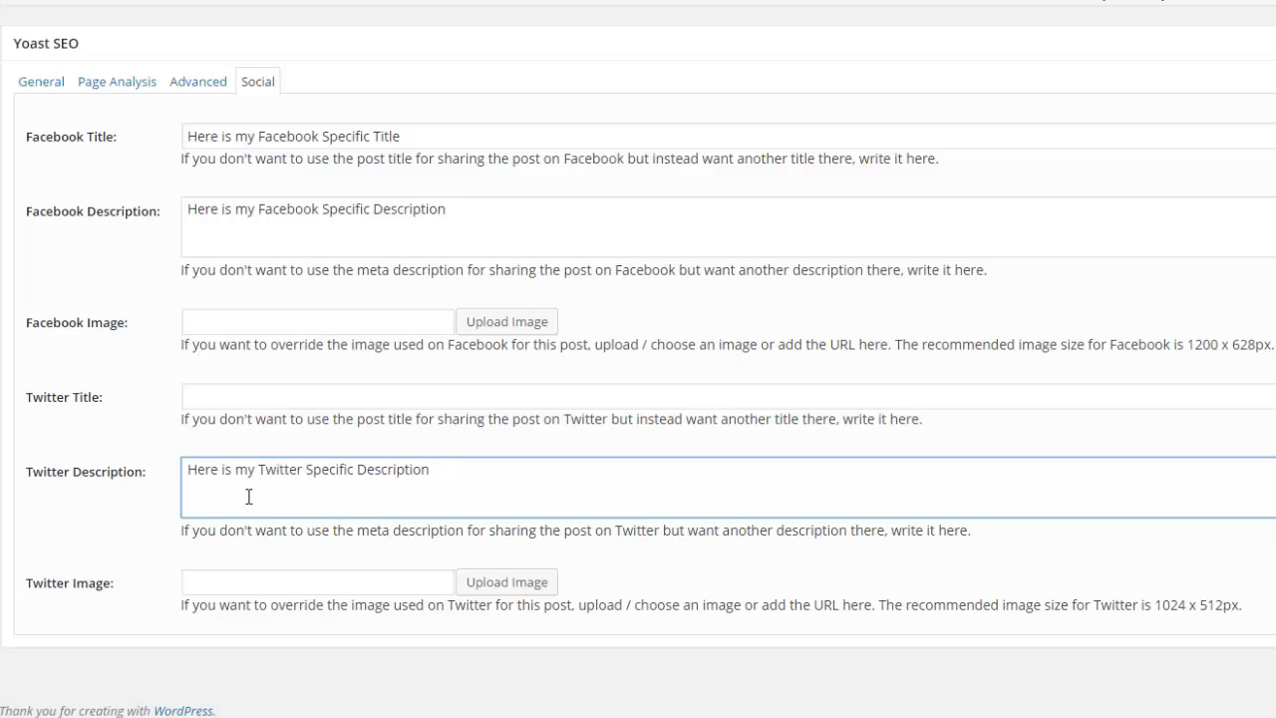
pyautogui.hotkey('ctrl', 'a')
pyautogui.hotkey('ctrl', 'c')
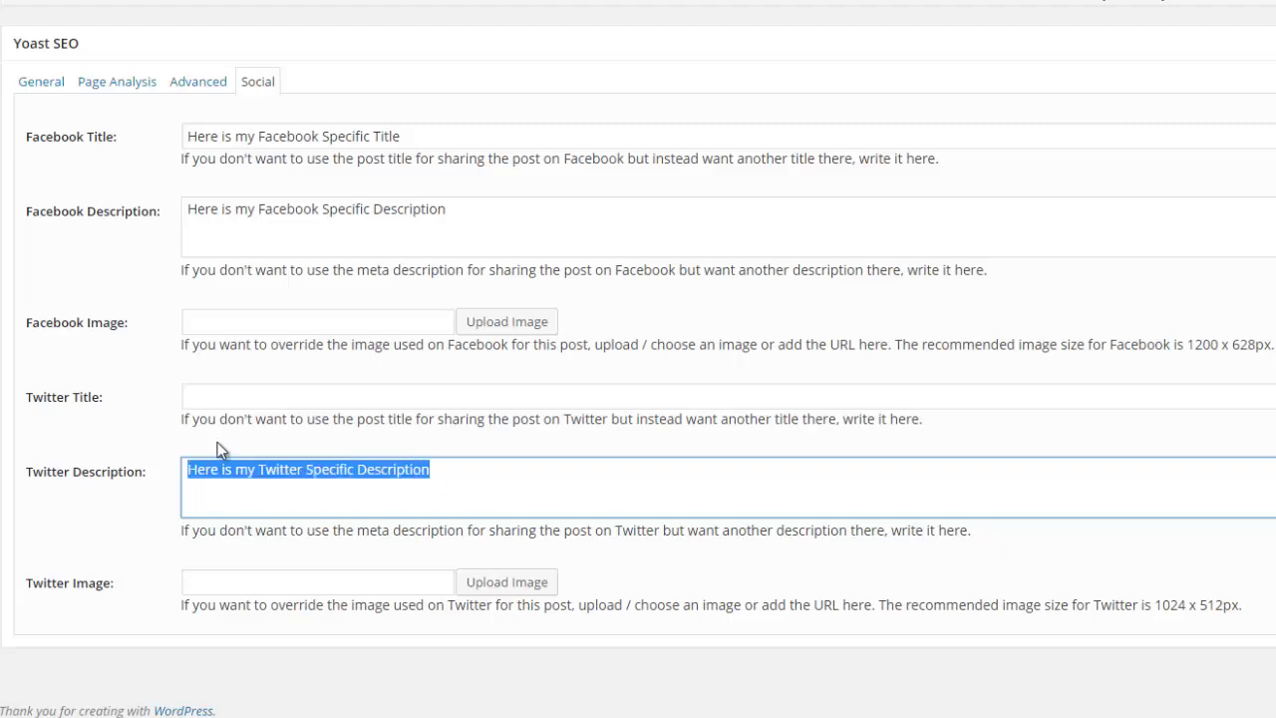
pyautogui.click(327, 396)
pyautogui.hotkey('ctrl', 'v')
pyautogui.hotkey('ctrl', 'shift', 'Left')
# Step: End the Twitter Title with 'Title' and set the second library image as the Facebook image
pyautogui.write('Title')
pyautogui.click(480, 321)
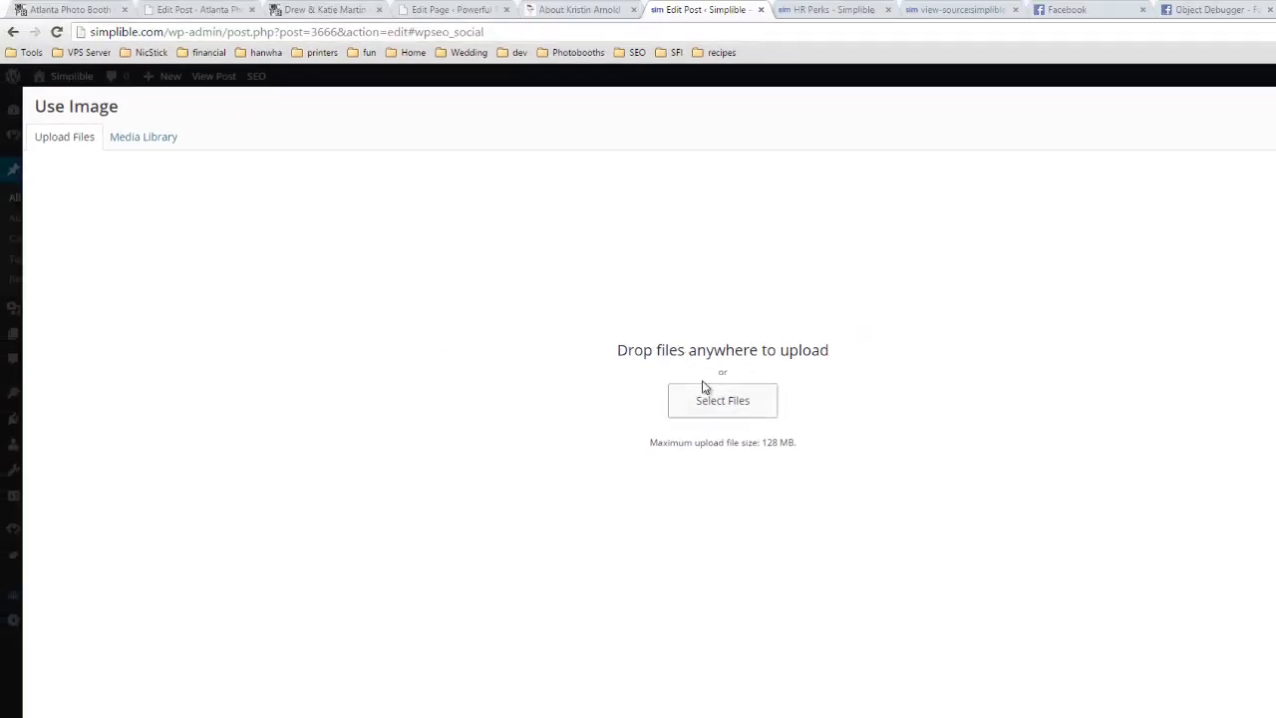
pyautogui.click(159, 139)
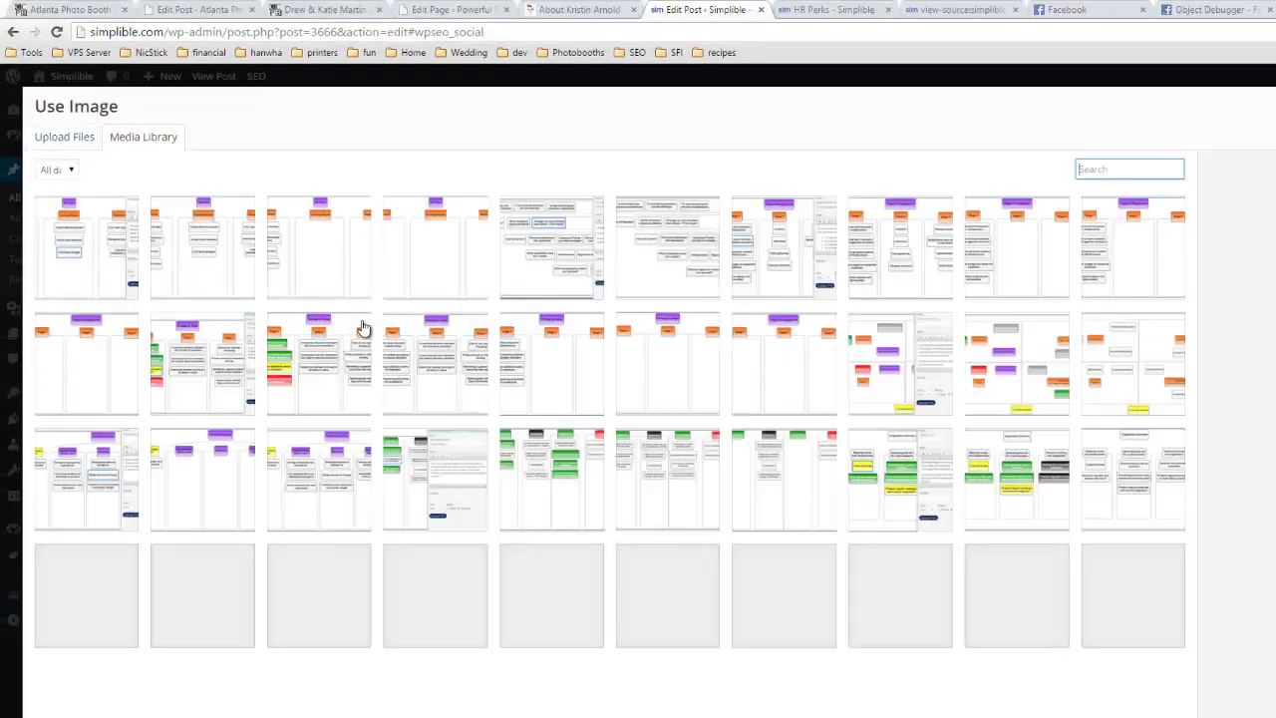
pyautogui.click(227, 245)
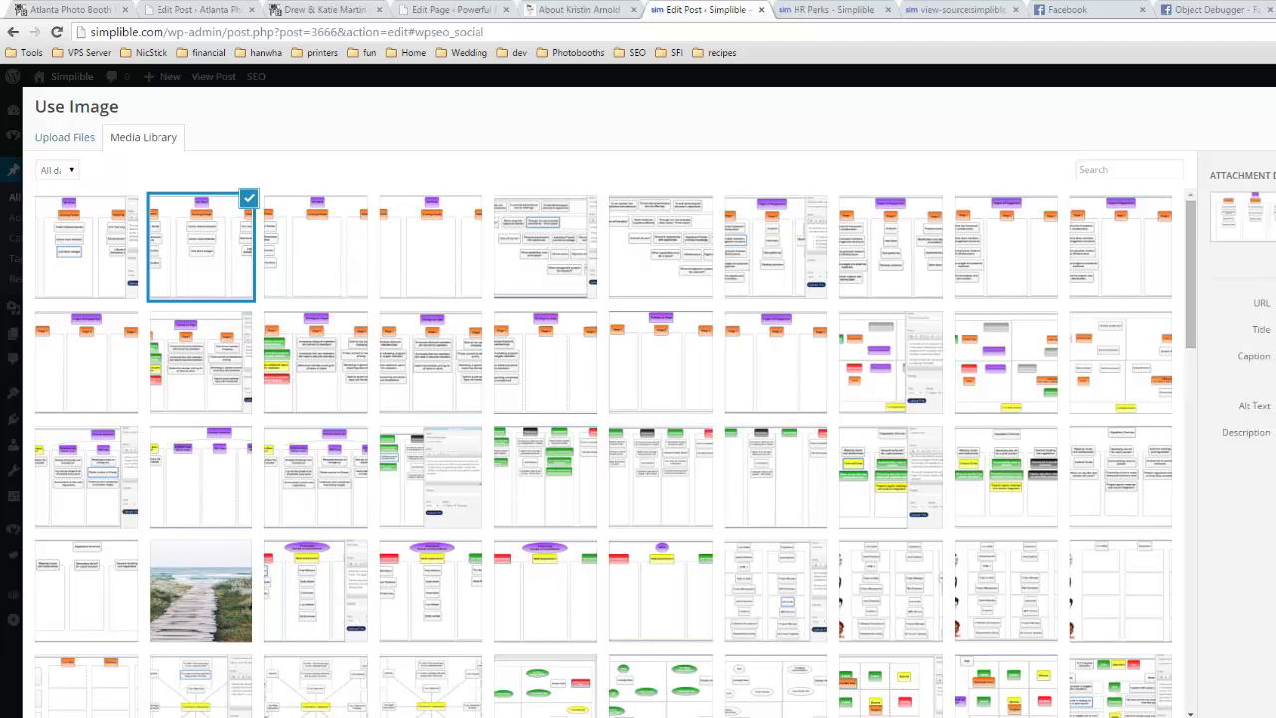
pyautogui.click(1146, 710)
# Step: Choose a second-row library image as the Twitter image
pyautogui.click(531, 675)
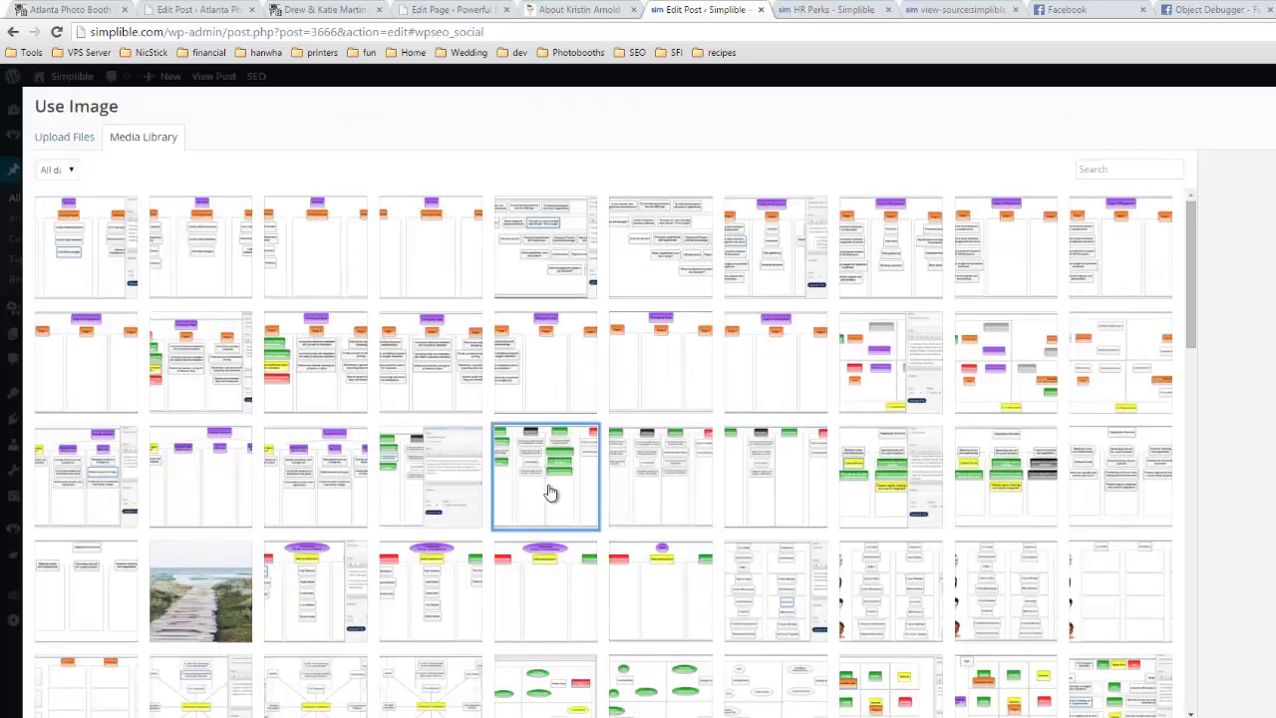
pyautogui.click(549, 486)
pyautogui.press('Escape')
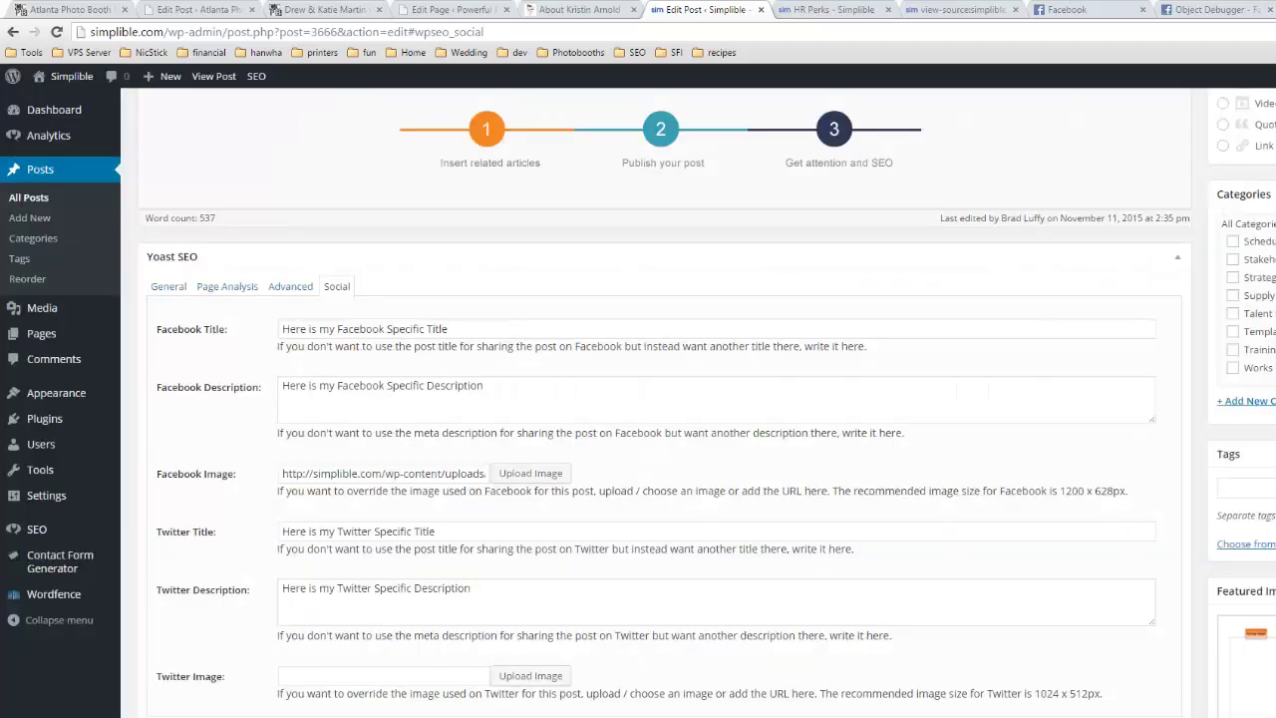
pyautogui.scroll(3, 1246, 304)
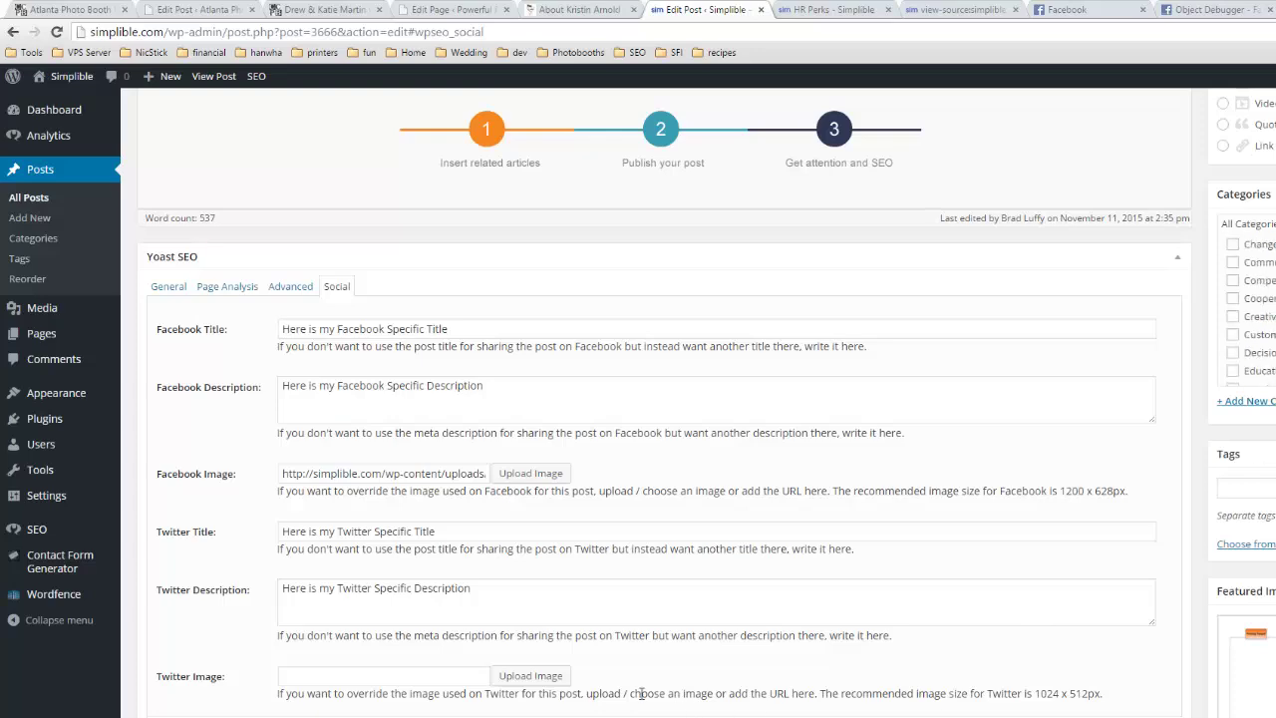
pyautogui.click(536, 675)
pyautogui.click(904, 394)
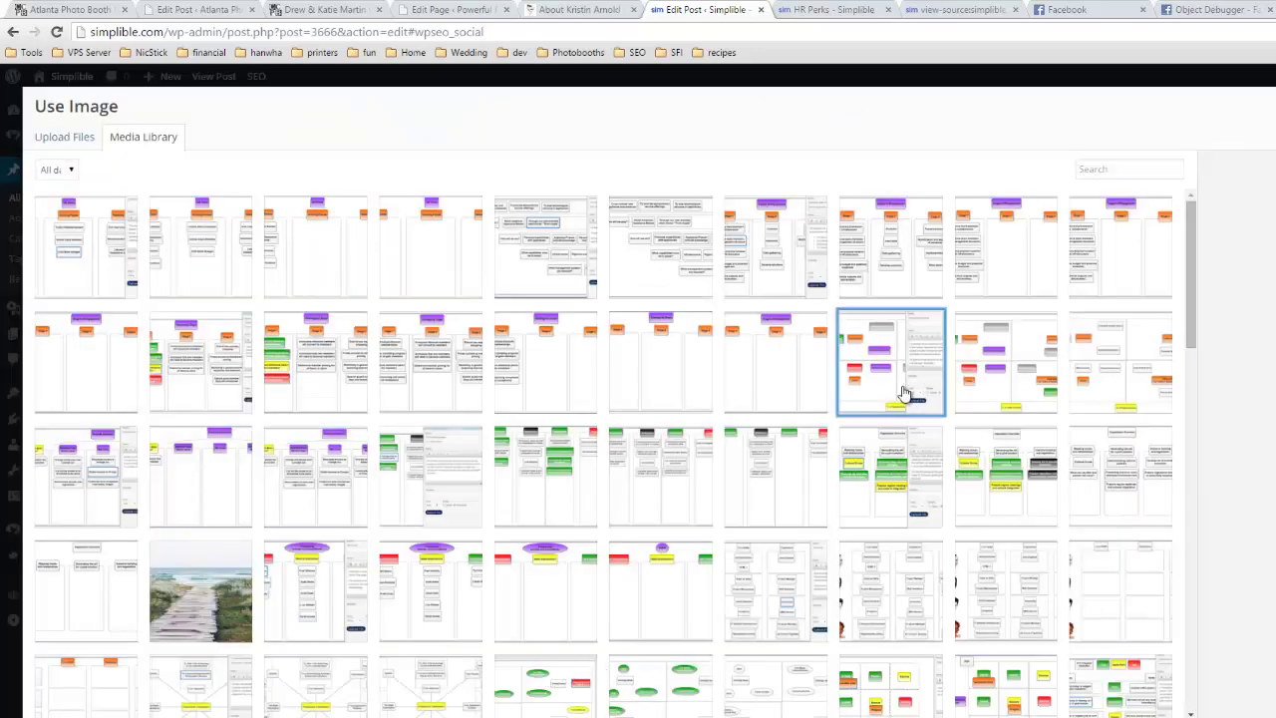
pyautogui.click(1236, 692)
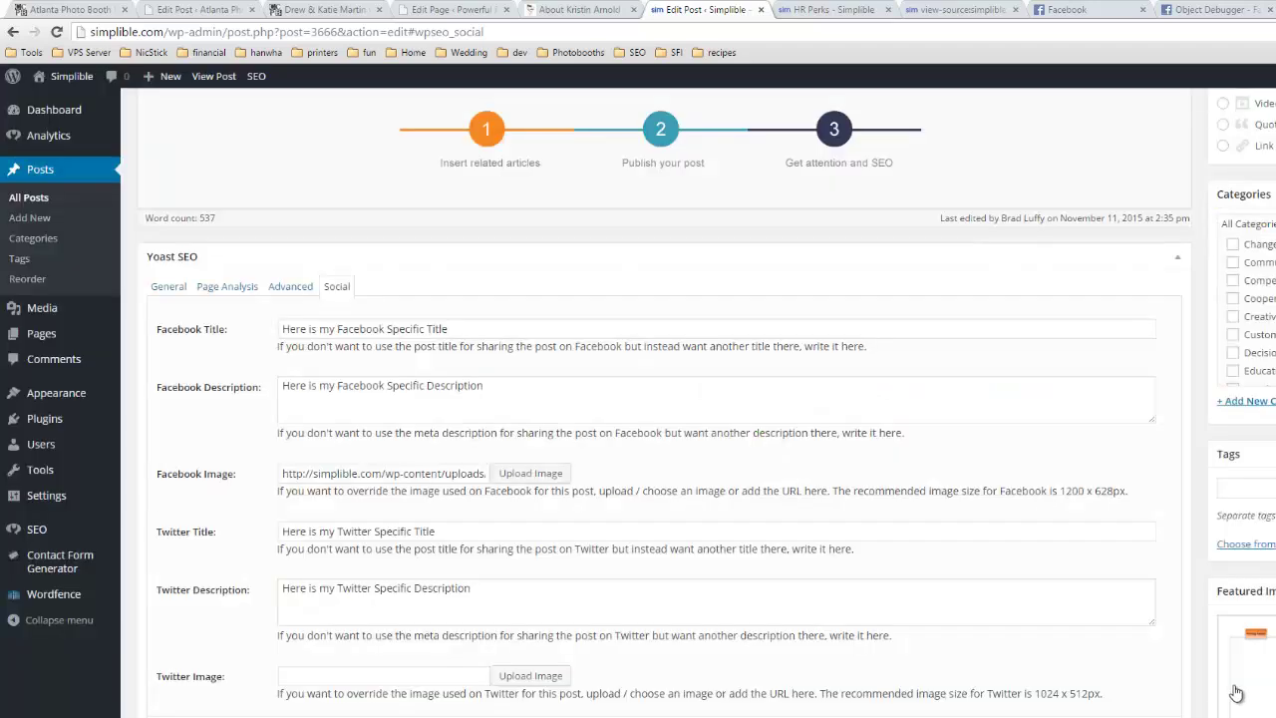
# Step: Scroll down to the Yoast SEO box and show the Social settings again
pyautogui.scroll(4, 1262, 657)
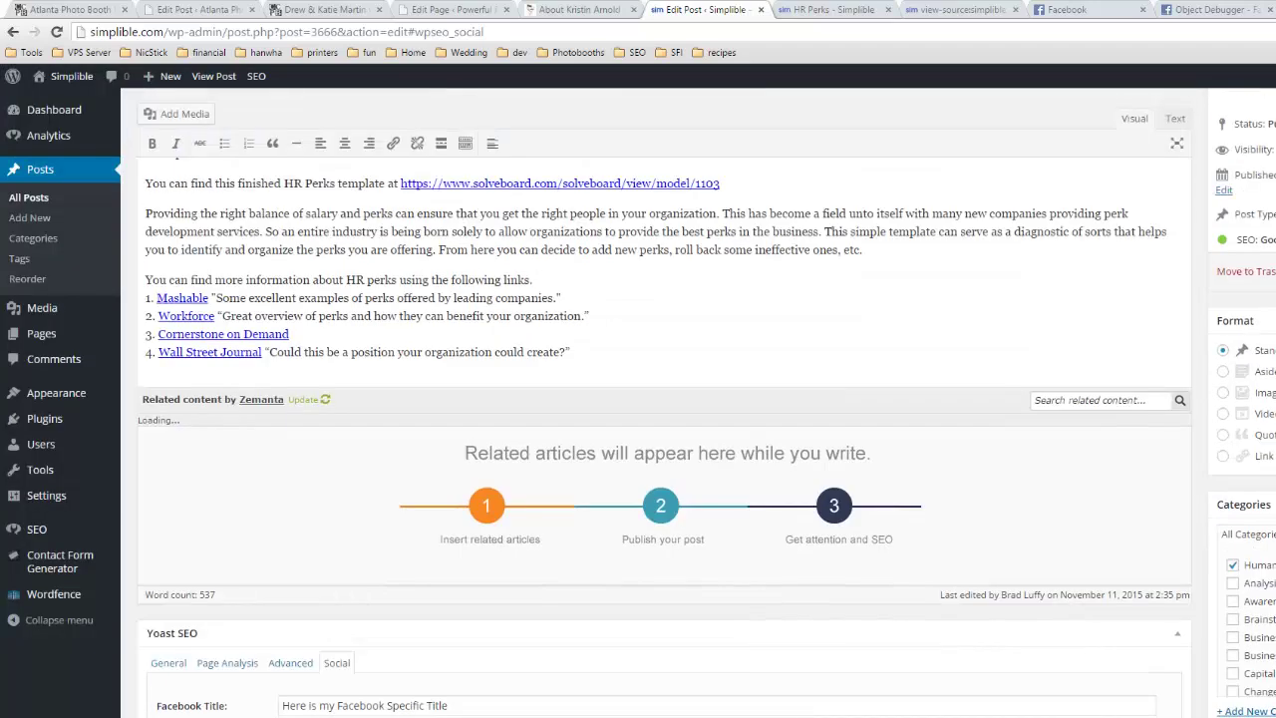
pyautogui.scroll(-4, 823, 476)
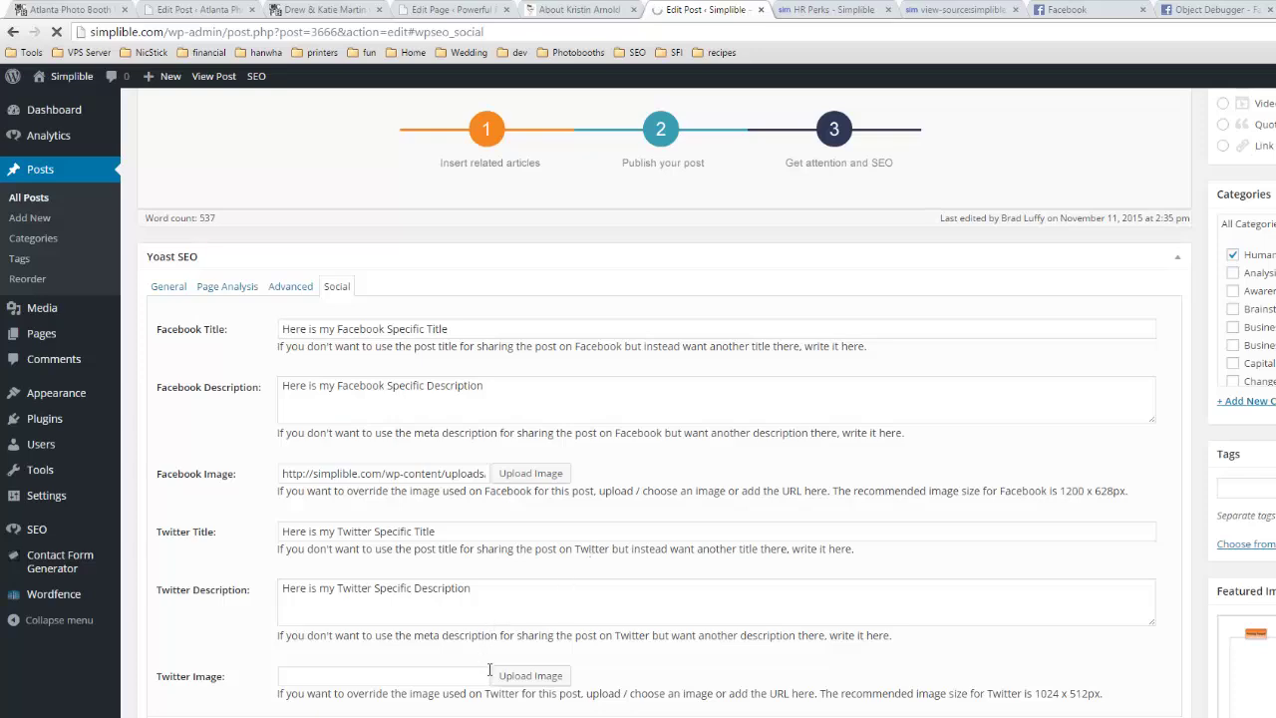
pyautogui.scroll(-3, 498, 661)
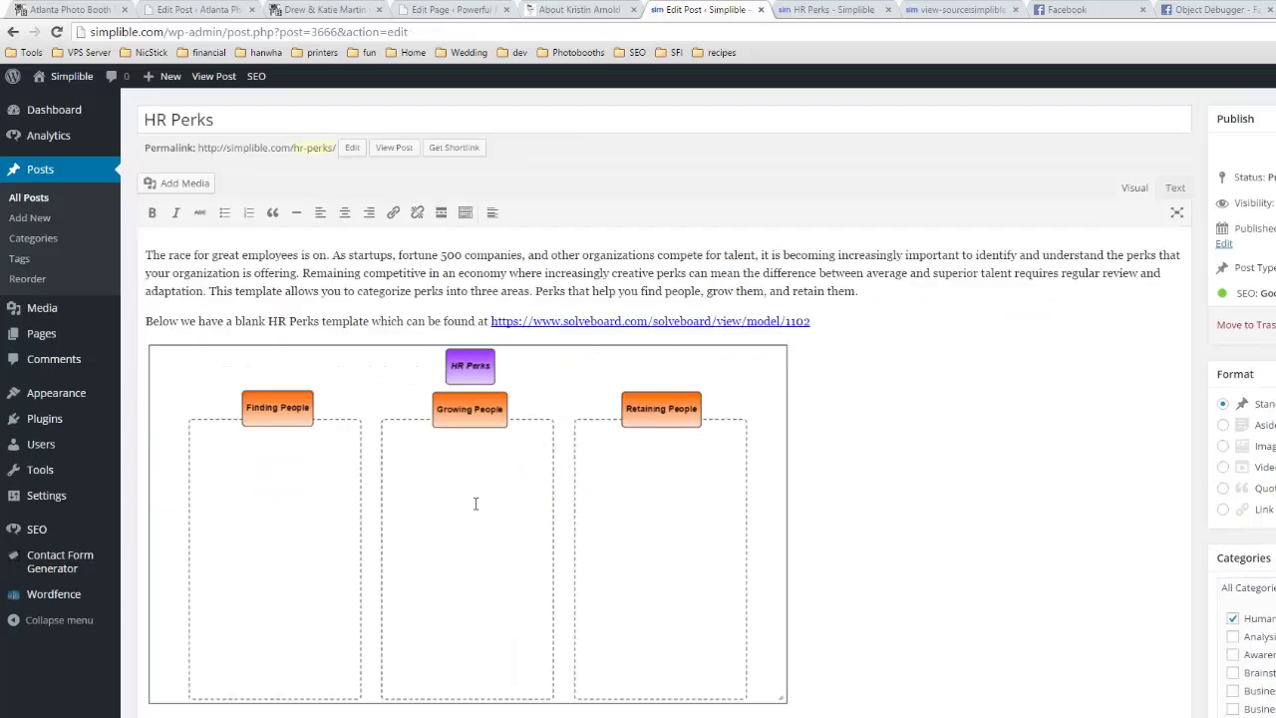
pyautogui.scroll(-12, 699, 527)
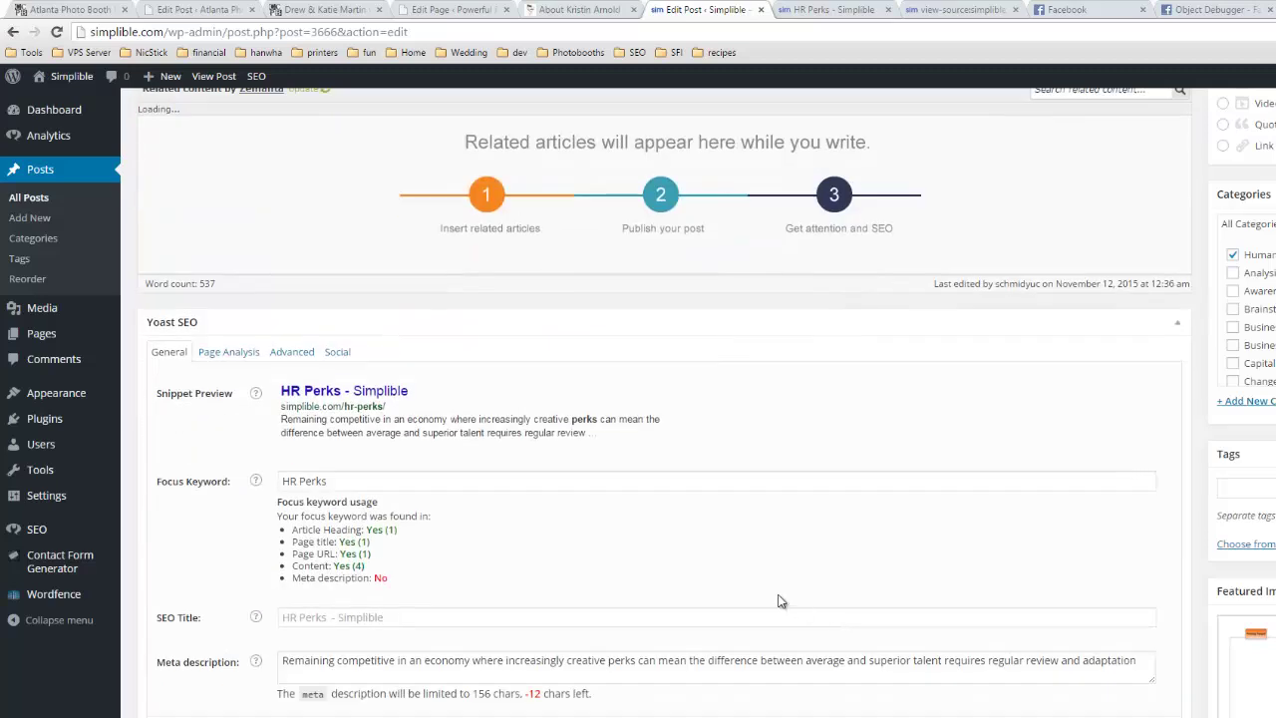
pyautogui.click(339, 356)
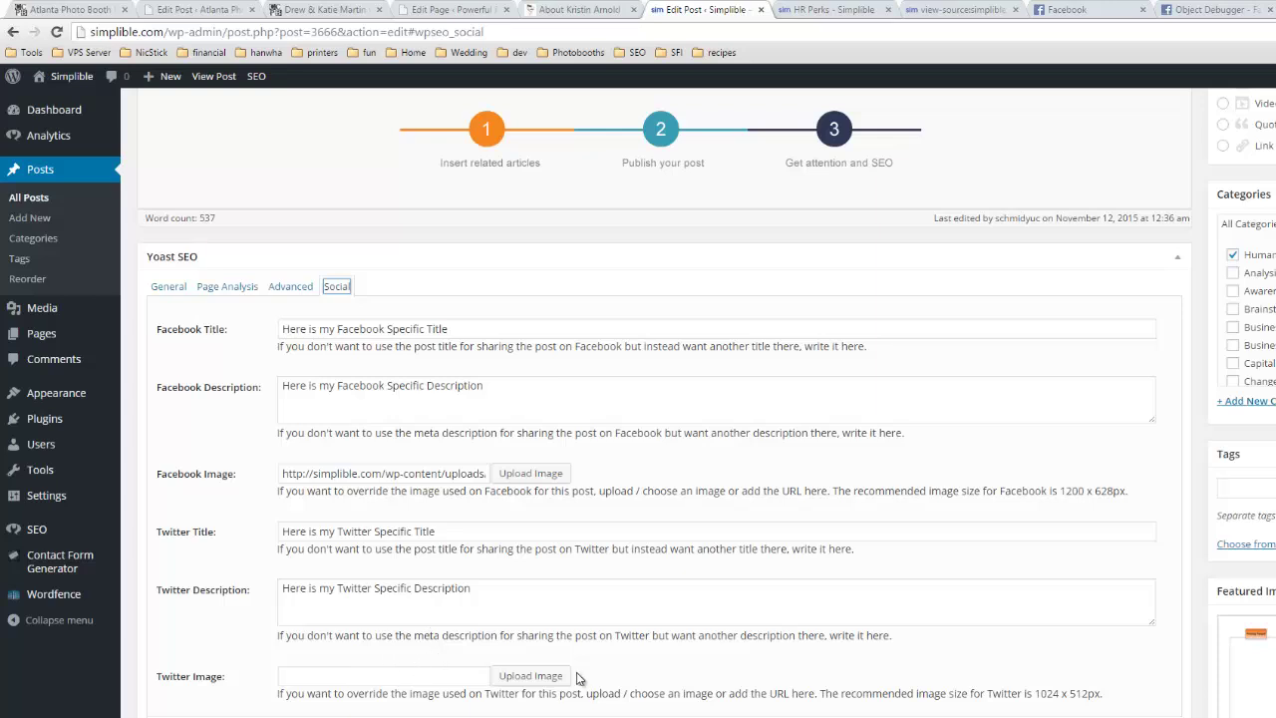
# Step: Set the beach photo from the Media Library as the Twitter image
pyautogui.click(535, 675)
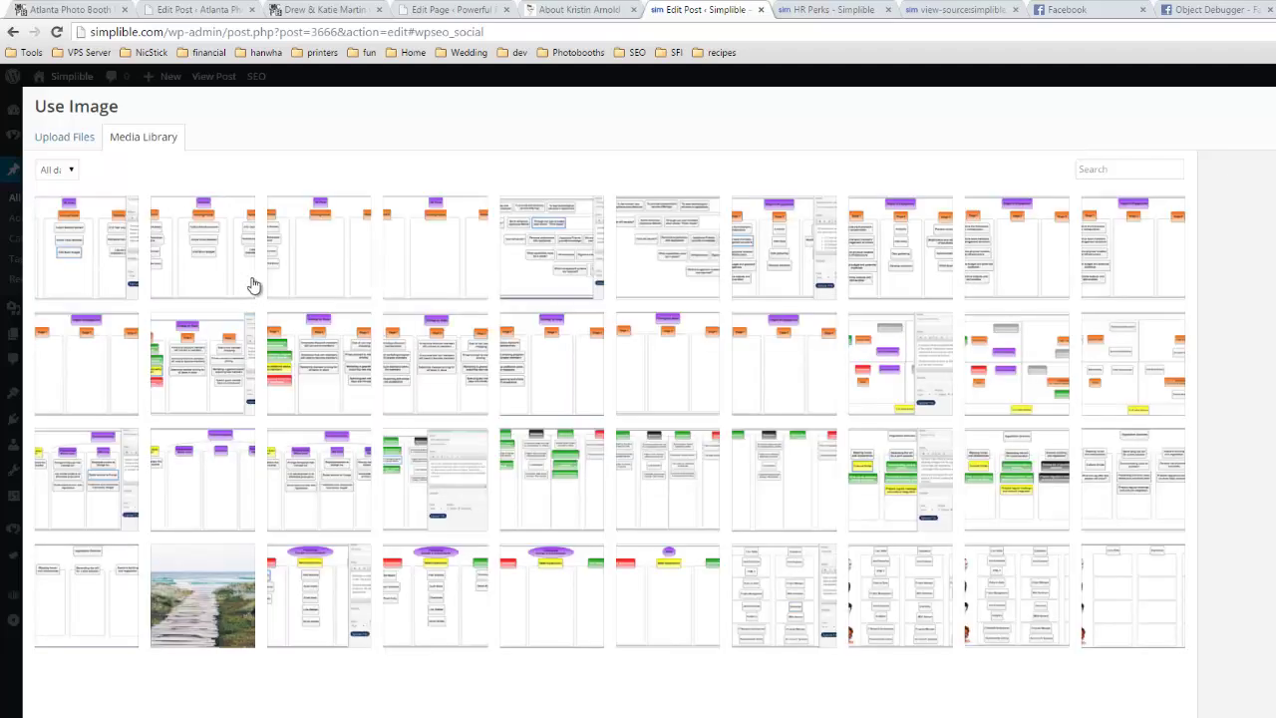
pyautogui.click(236, 564)
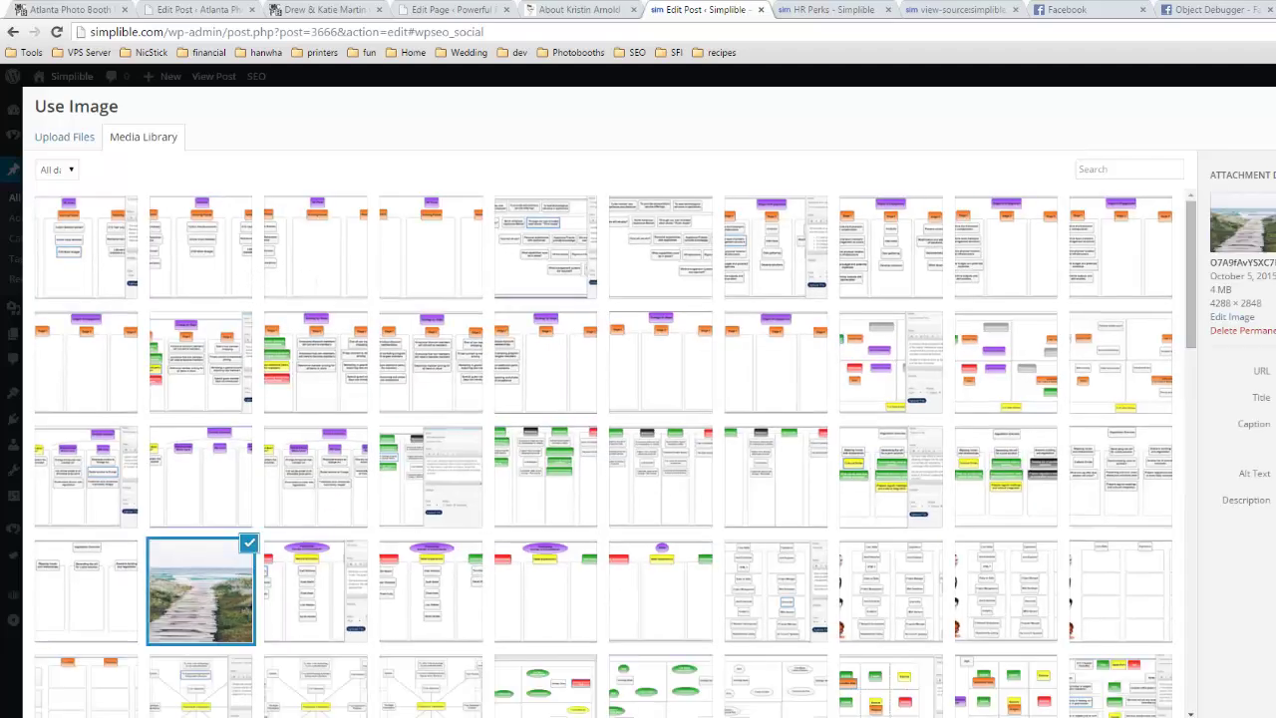
pyautogui.click(1211, 687)
# Step: Update the post and switch to the live HR Perks page tab
pyautogui.scroll(4, 663, 399)
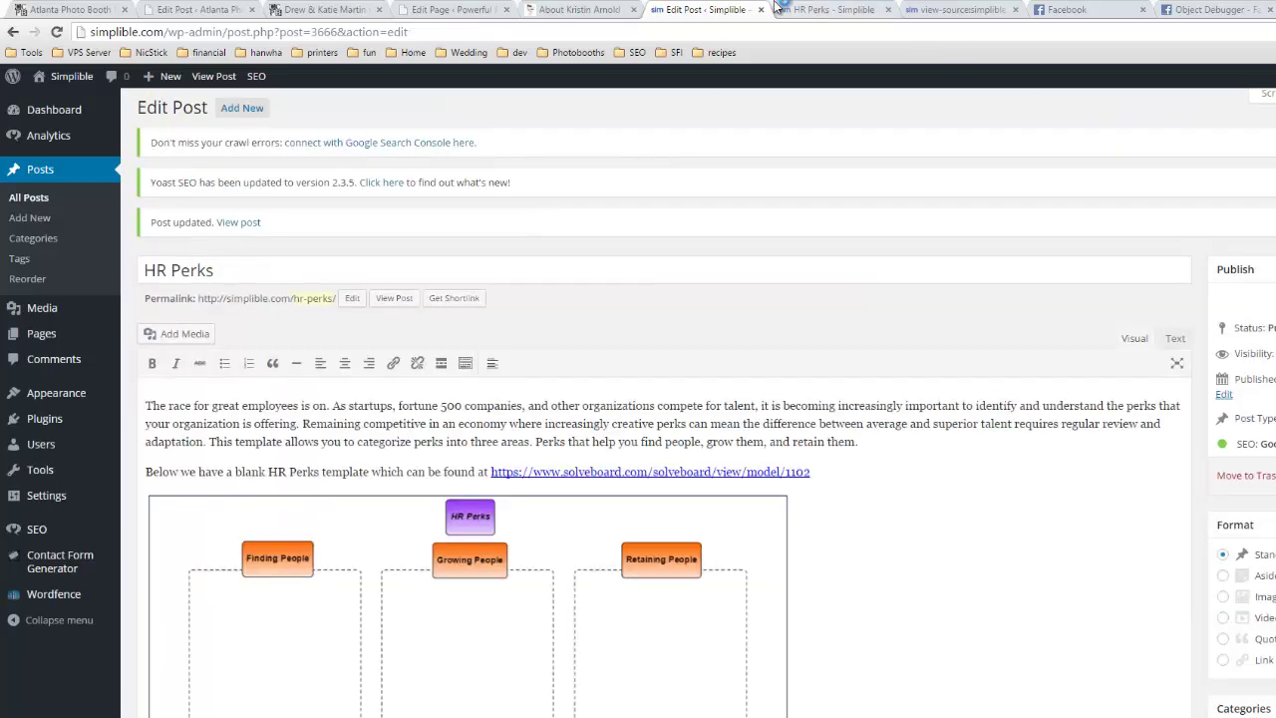
pyautogui.click(837, 10)
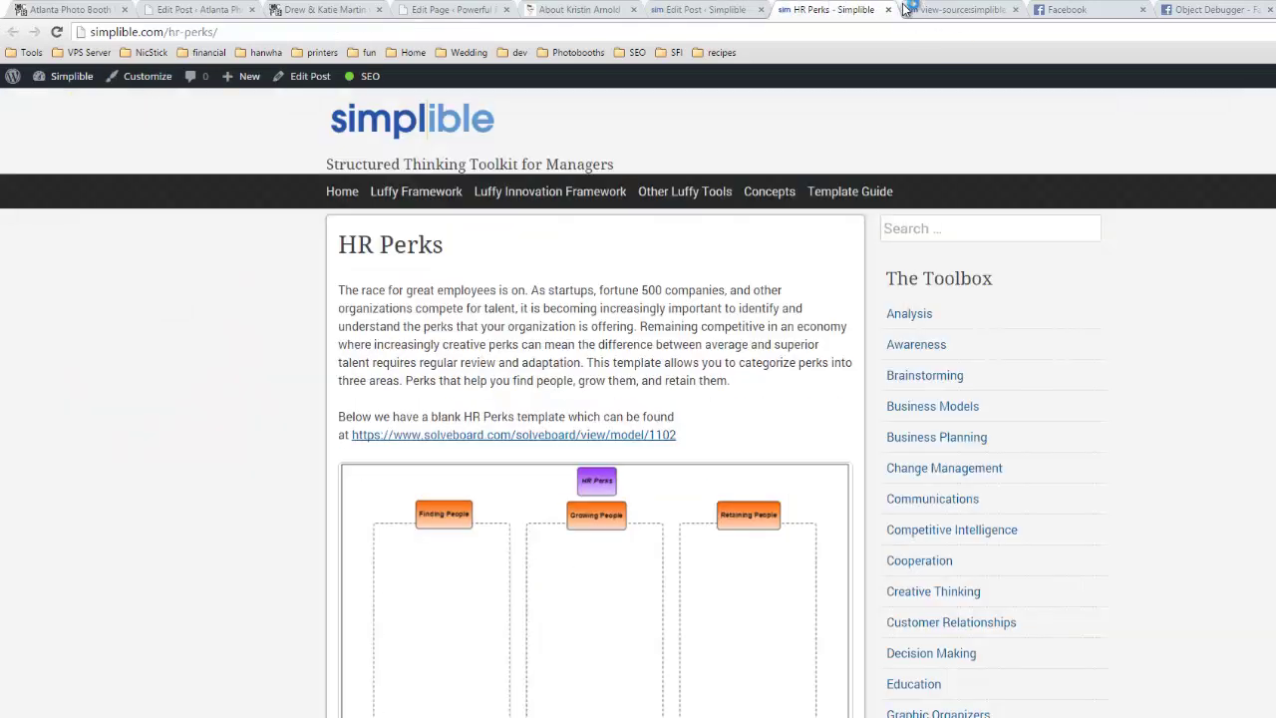
pyautogui.click(907, 10)
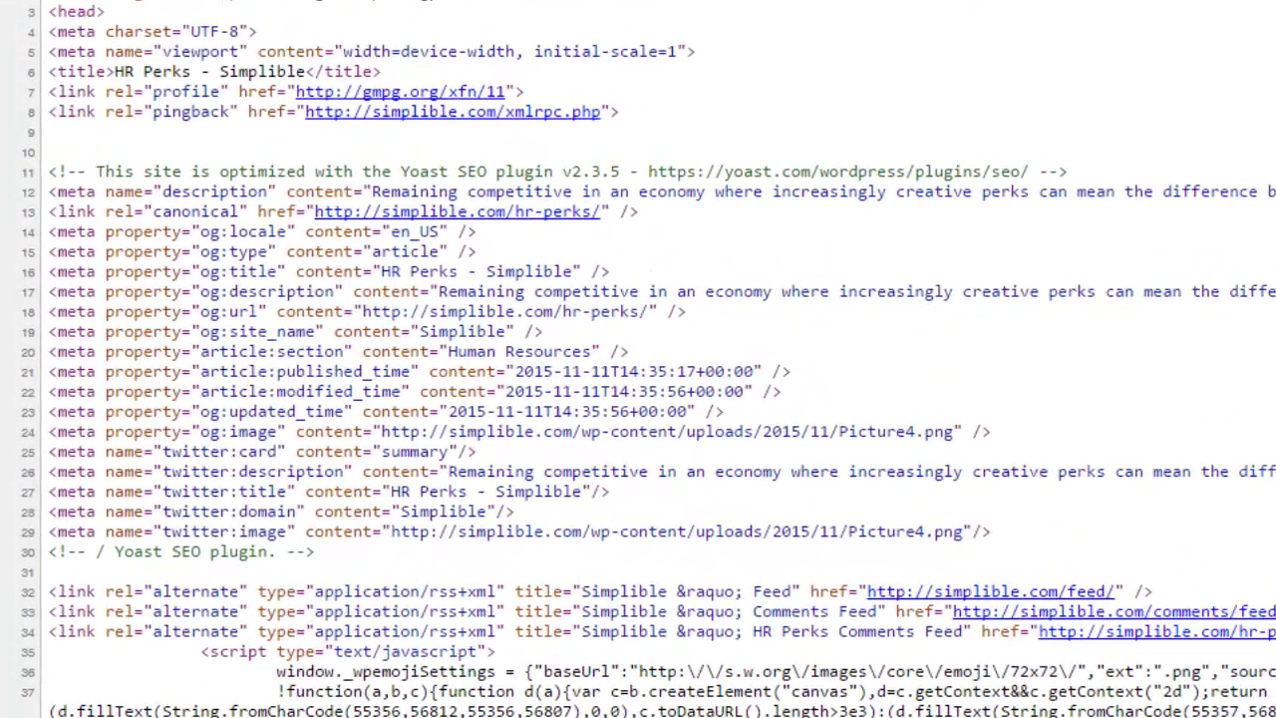
# Step: Reload the HR Perks page source and highlight the new og:title, og:description, og:url and article meta tags
pyautogui.press('F5')
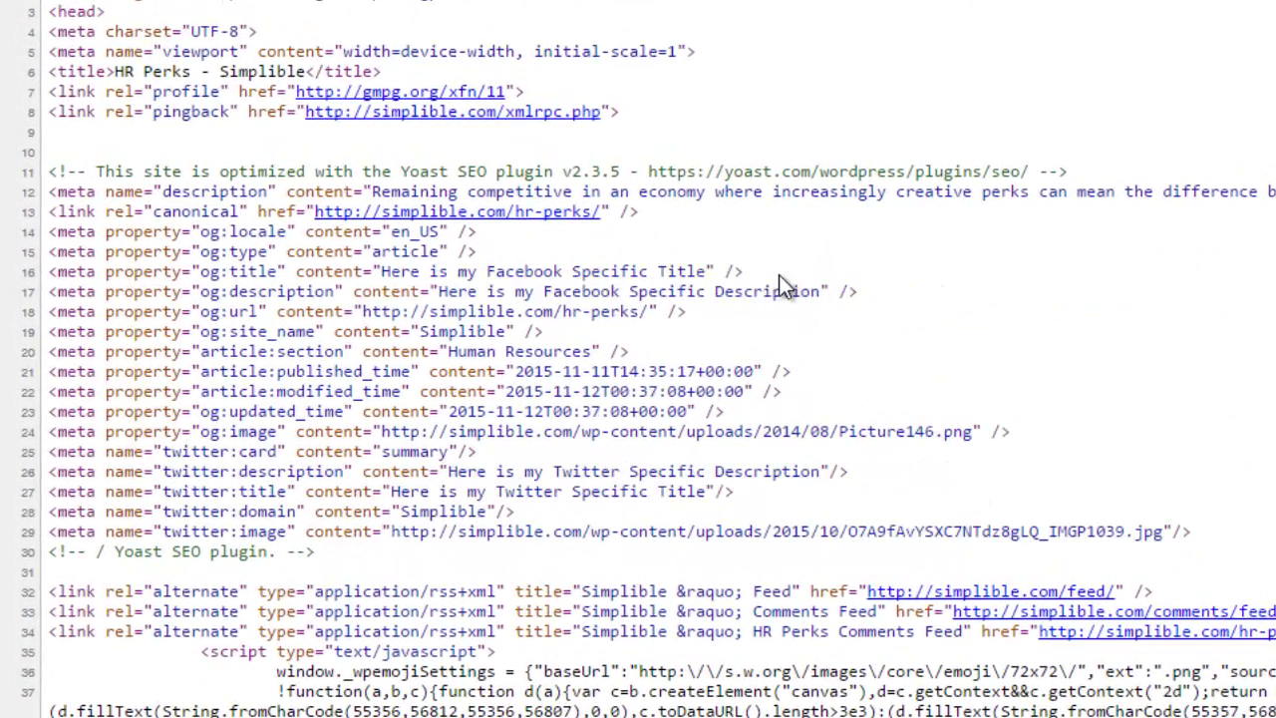
pyautogui.moveTo(388, 271); pyautogui.dragTo(715, 271)
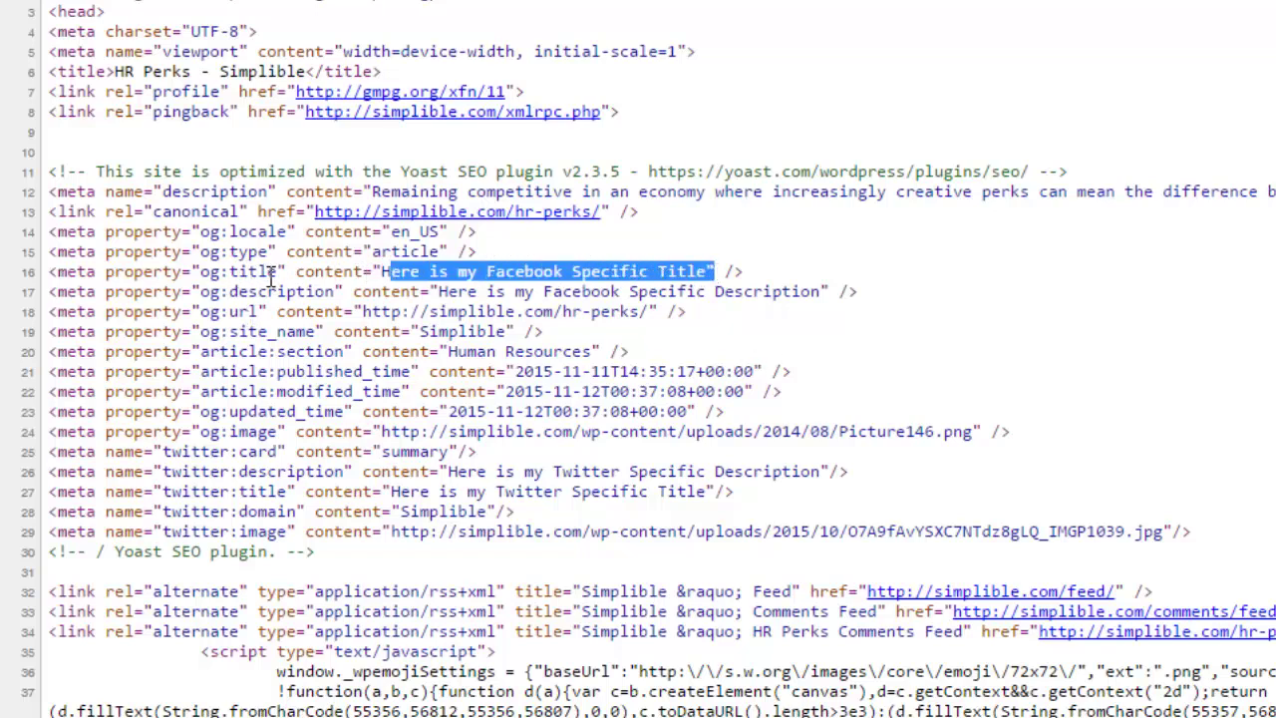
pyautogui.moveTo(438, 292); pyautogui.dragTo(819, 291)
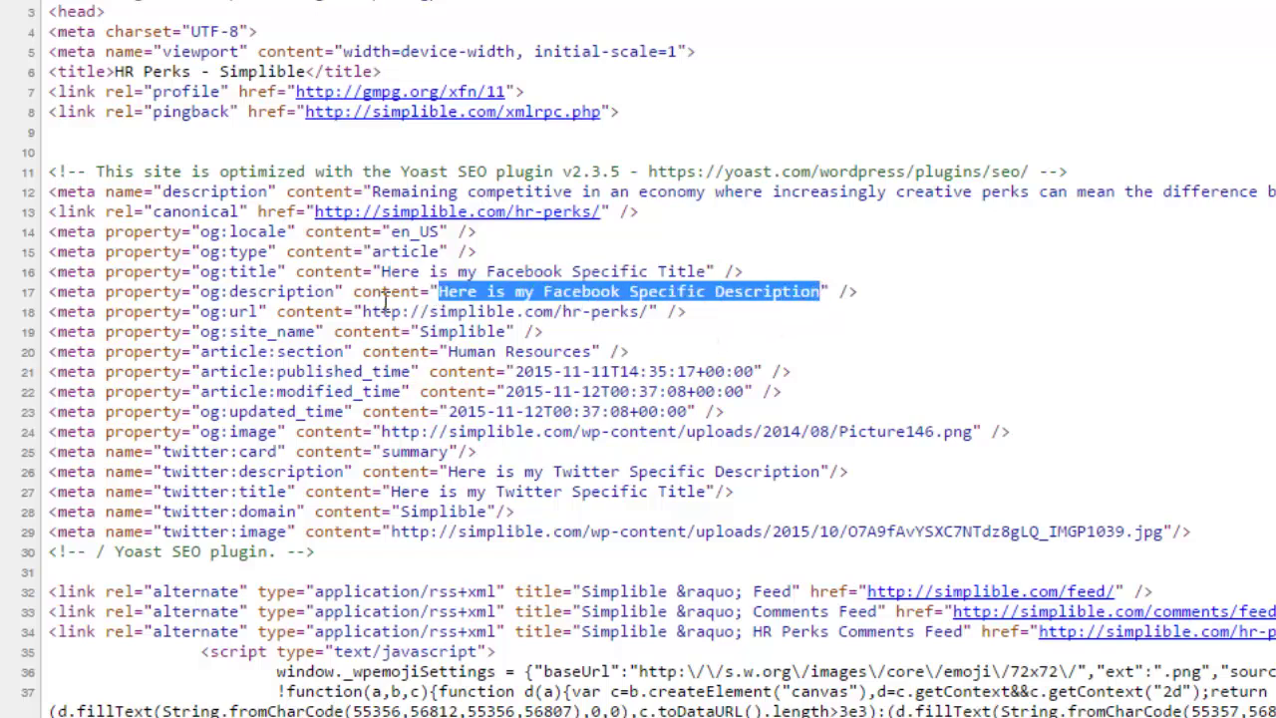
pyautogui.moveTo(202, 311); pyautogui.dragTo(259, 311)
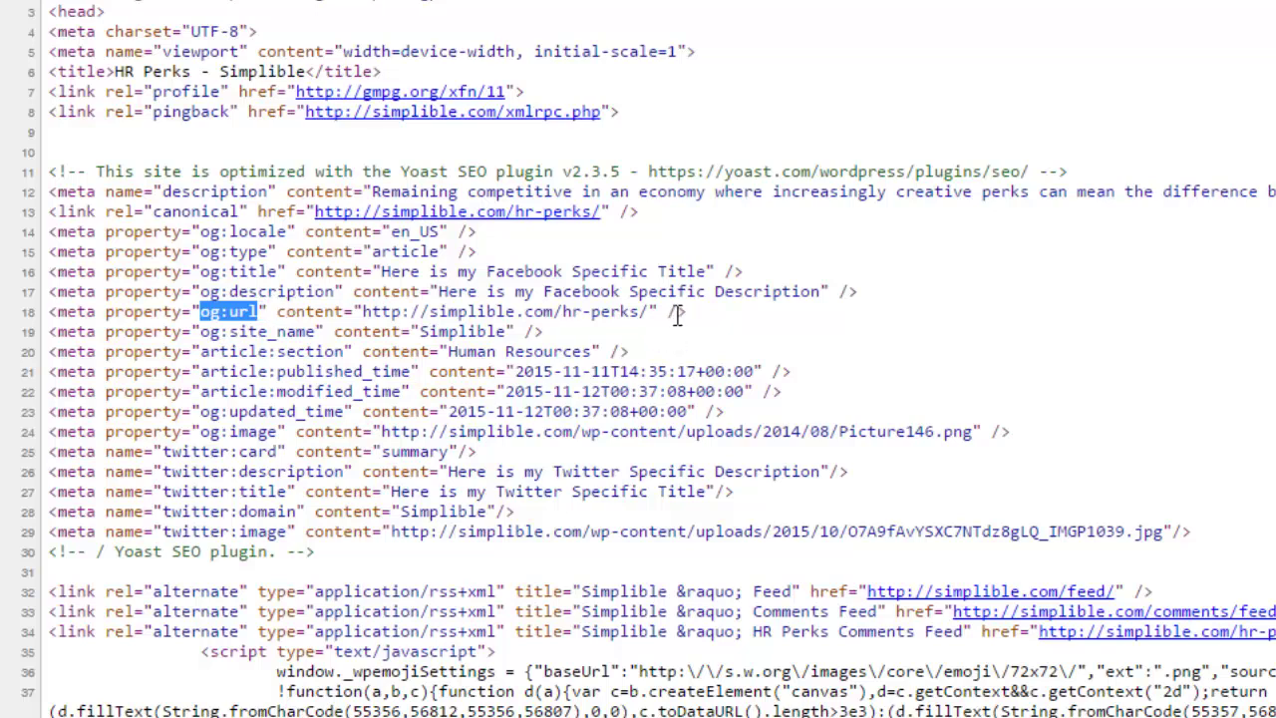
pyautogui.click(618, 331)
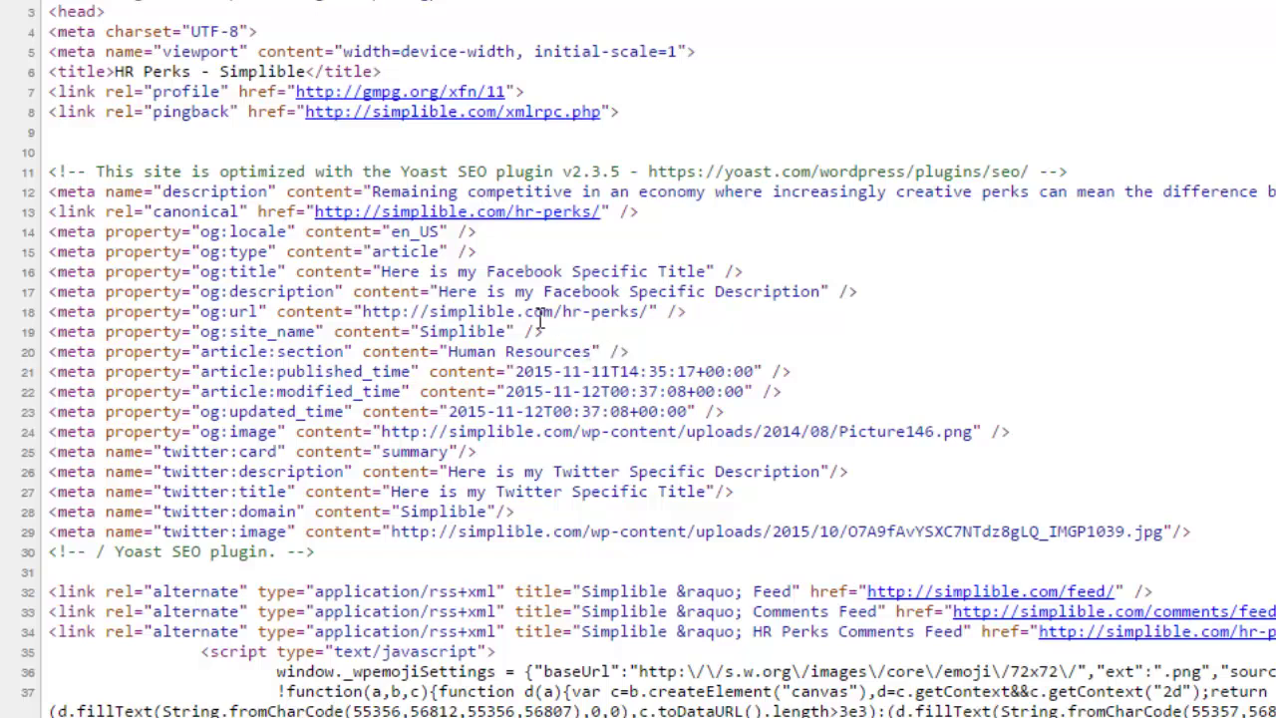
pyautogui.moveTo(546, 331); pyautogui.dragTo(727, 412)
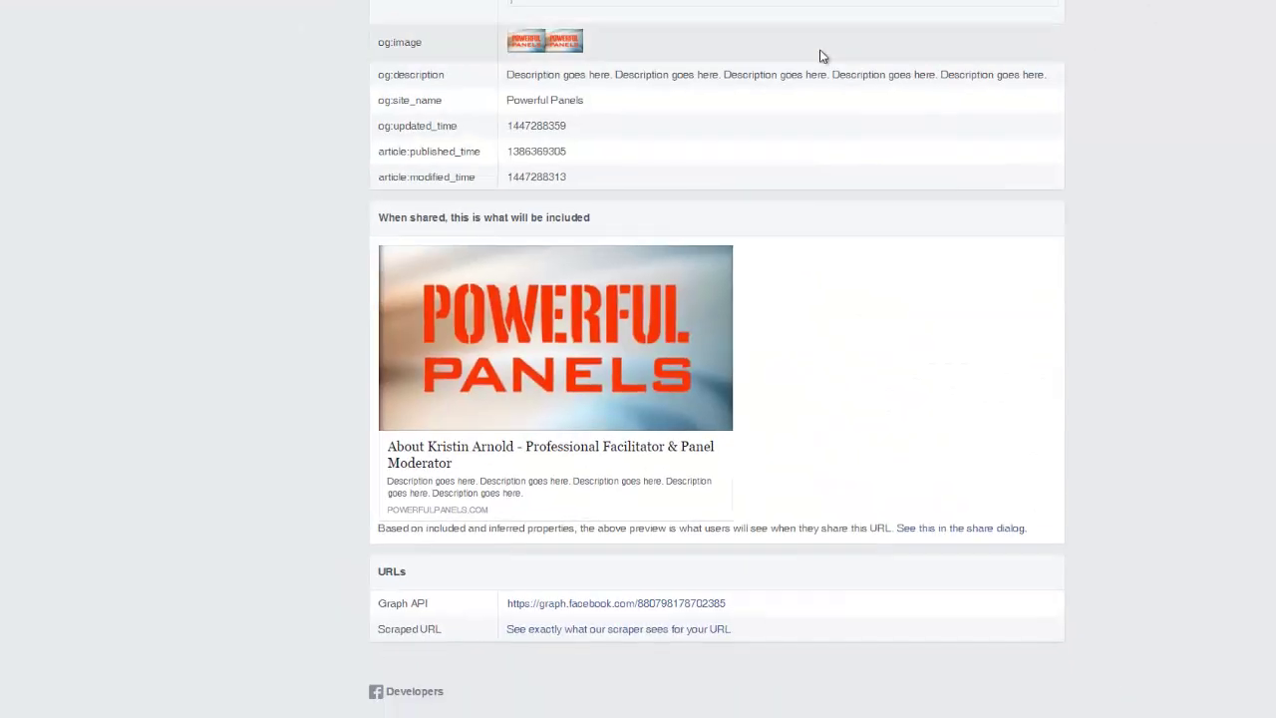
# Step: Paste the post URL into the debugger, strip the view-source: prefix and fetch a new scrape
pyautogui.scroll(8, 648, 164)
pyautogui.moveTo(600, 106); pyautogui.dragTo(328, 103)
pyautogui.write('view-source:http://simplible.com/hr-perks/')
pyautogui.click(608, 148)
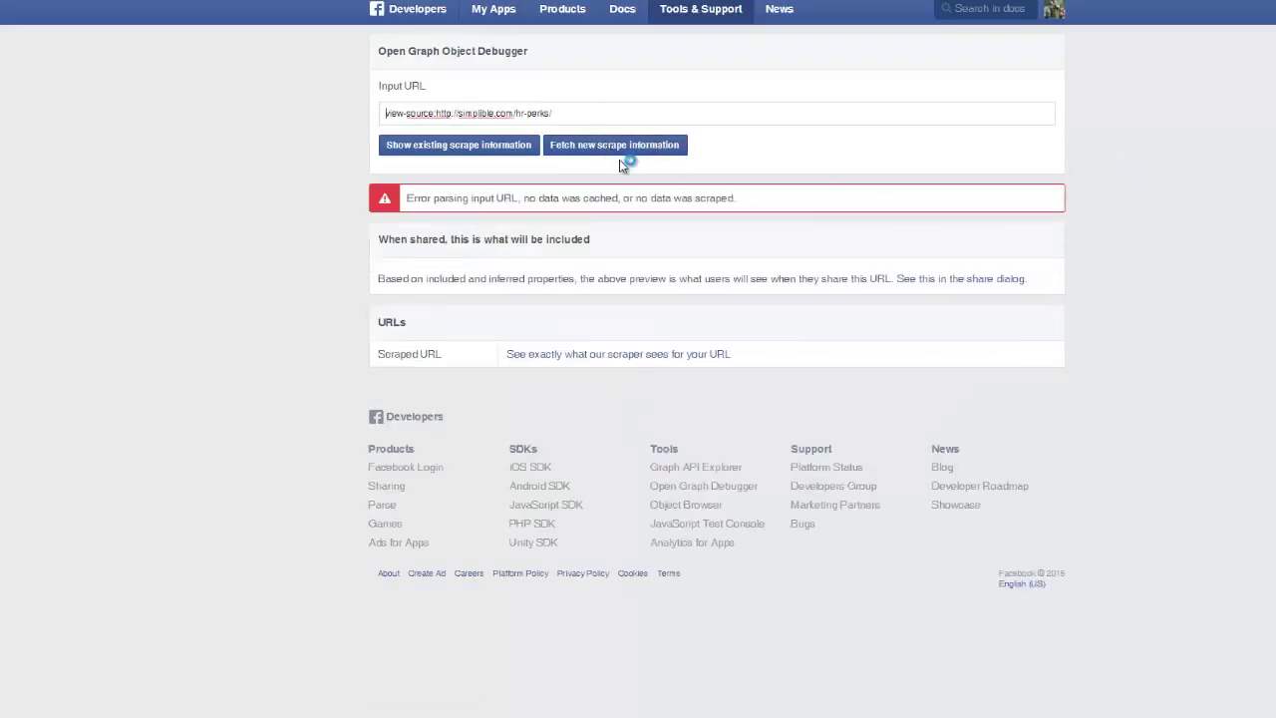
pyautogui.click(603, 148)
pyautogui.moveTo(435, 111); pyautogui.dragTo(359, 112)
pyautogui.press('BackSpace')
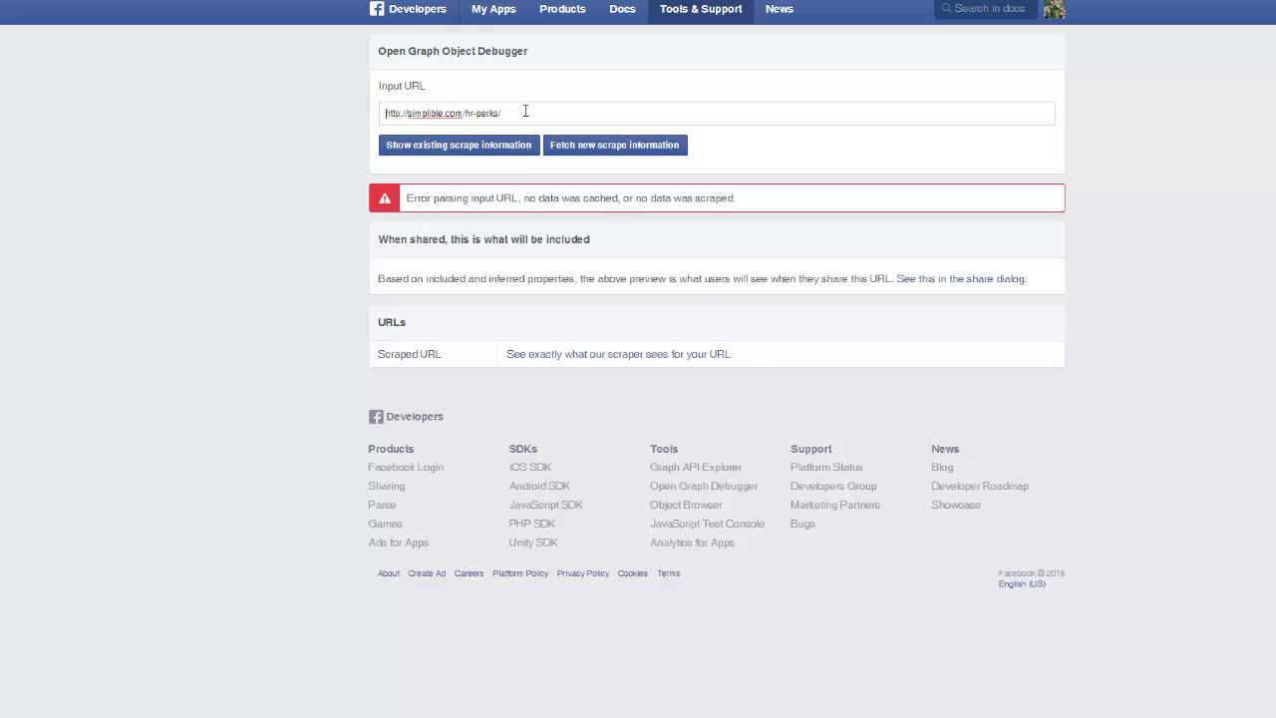
pyautogui.click(629, 144)
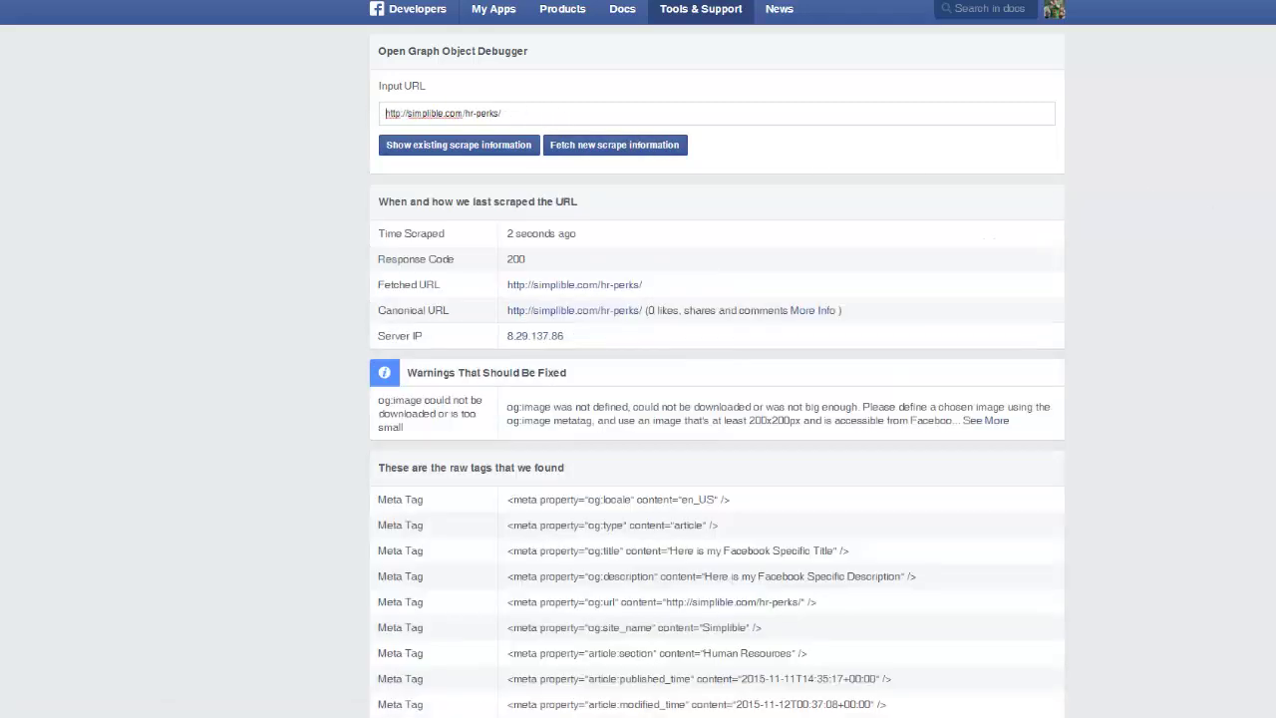
# Step: Review the scraped HR Perks results with the Facebook-specific title, then select the URL for copying
pyautogui.scroll(-4, 644, 159)
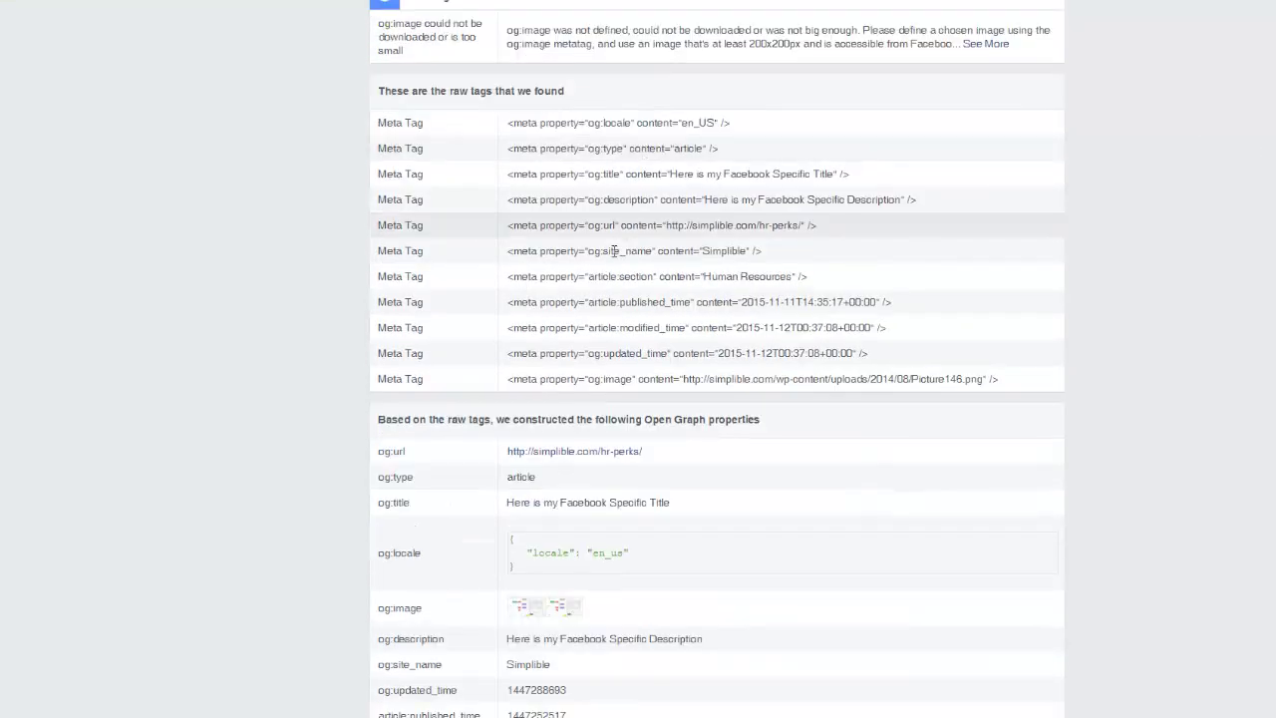
pyautogui.scroll(-2, 576, 225)
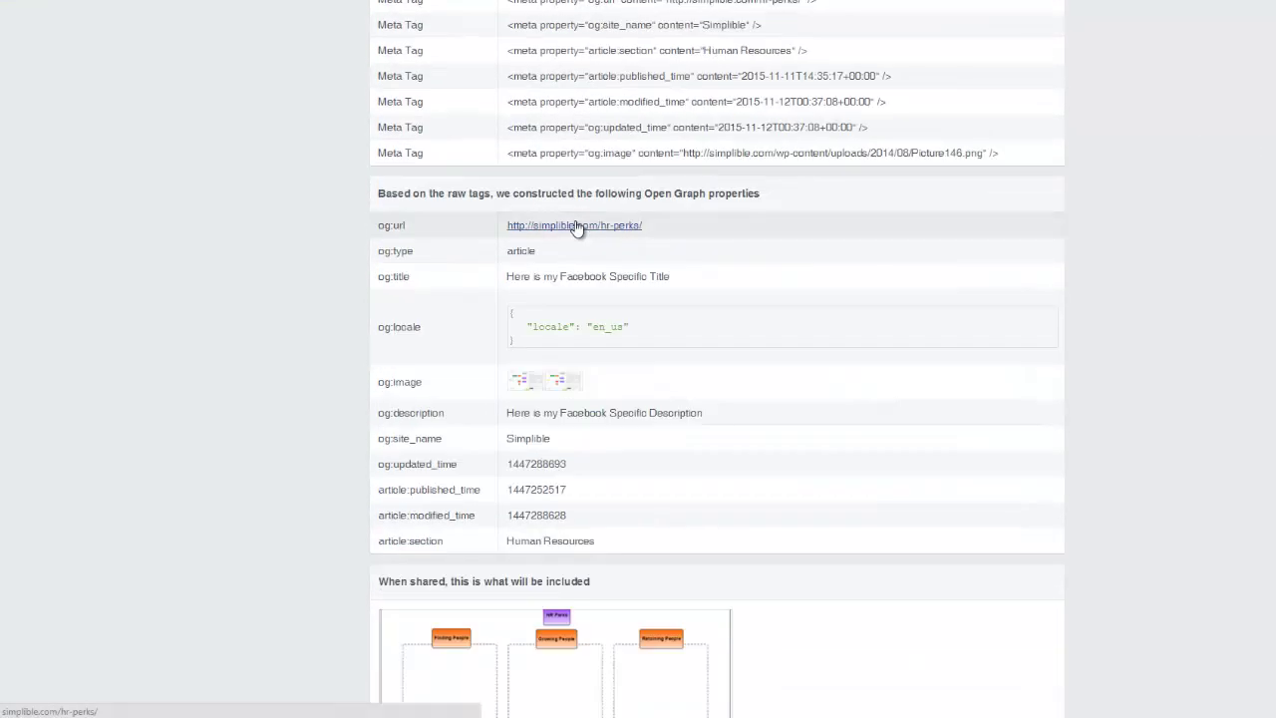
pyautogui.scroll(-2, 580, 275)
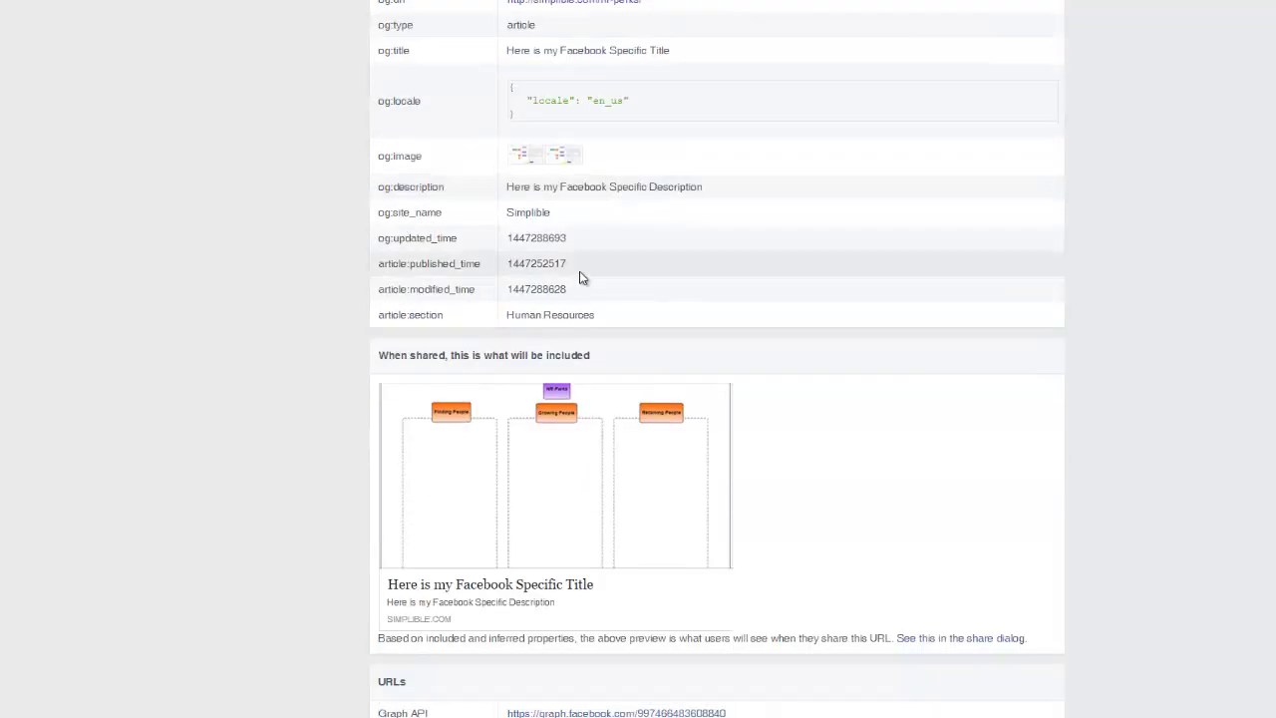
pyautogui.scroll(-1, 580, 277)
pyautogui.scroll(-2, 608, 282)
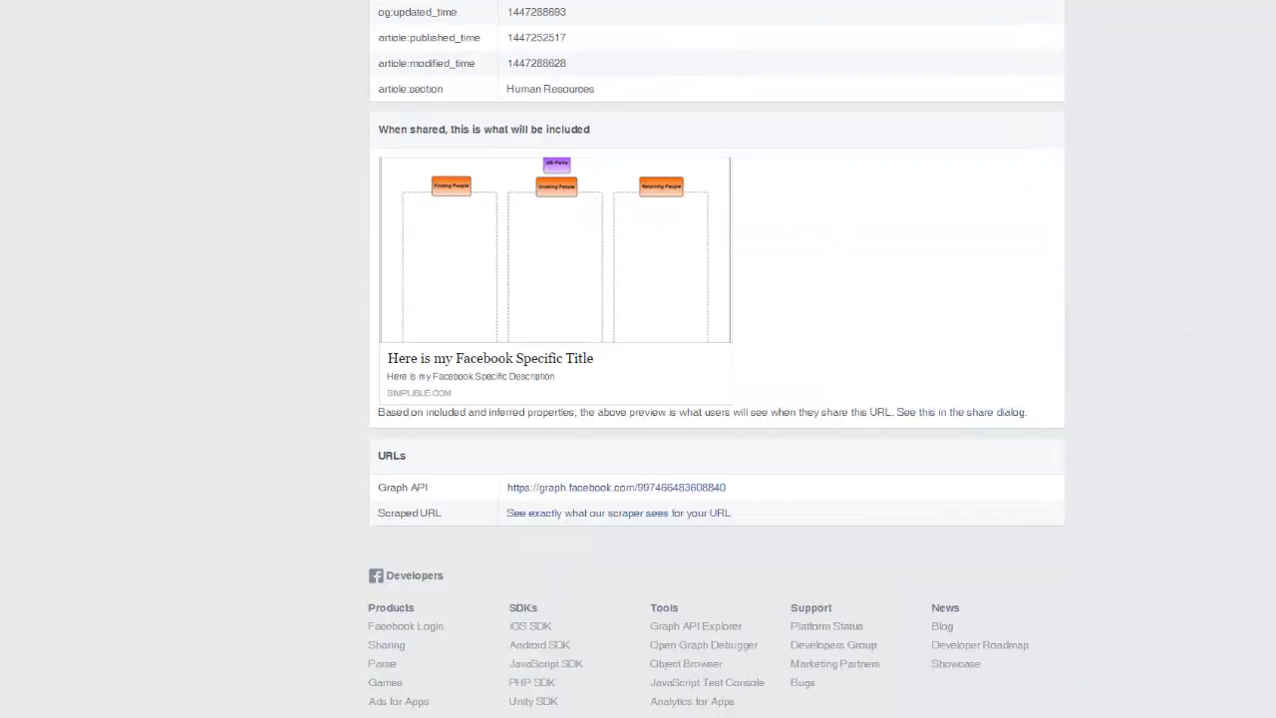
pyautogui.scroll(10, 960, 119)
pyautogui.moveTo(530, 118); pyautogui.dragTo(362, 113)
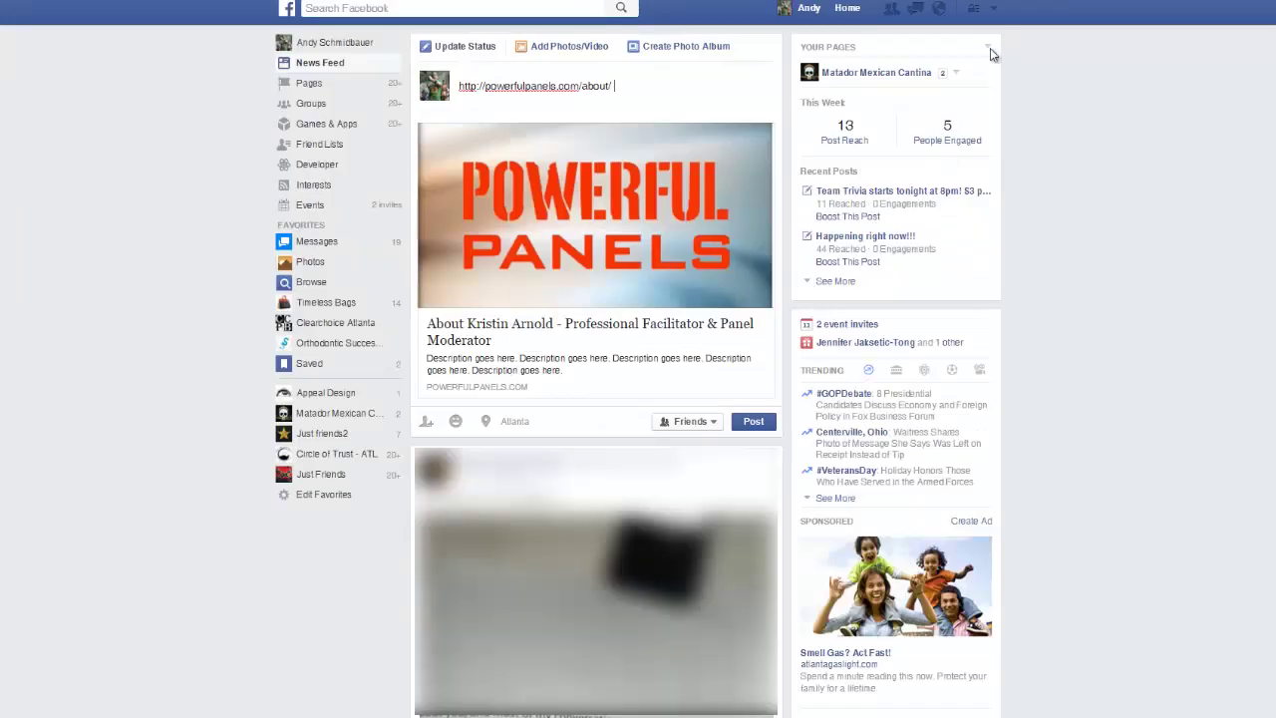
pyautogui.press('F5')
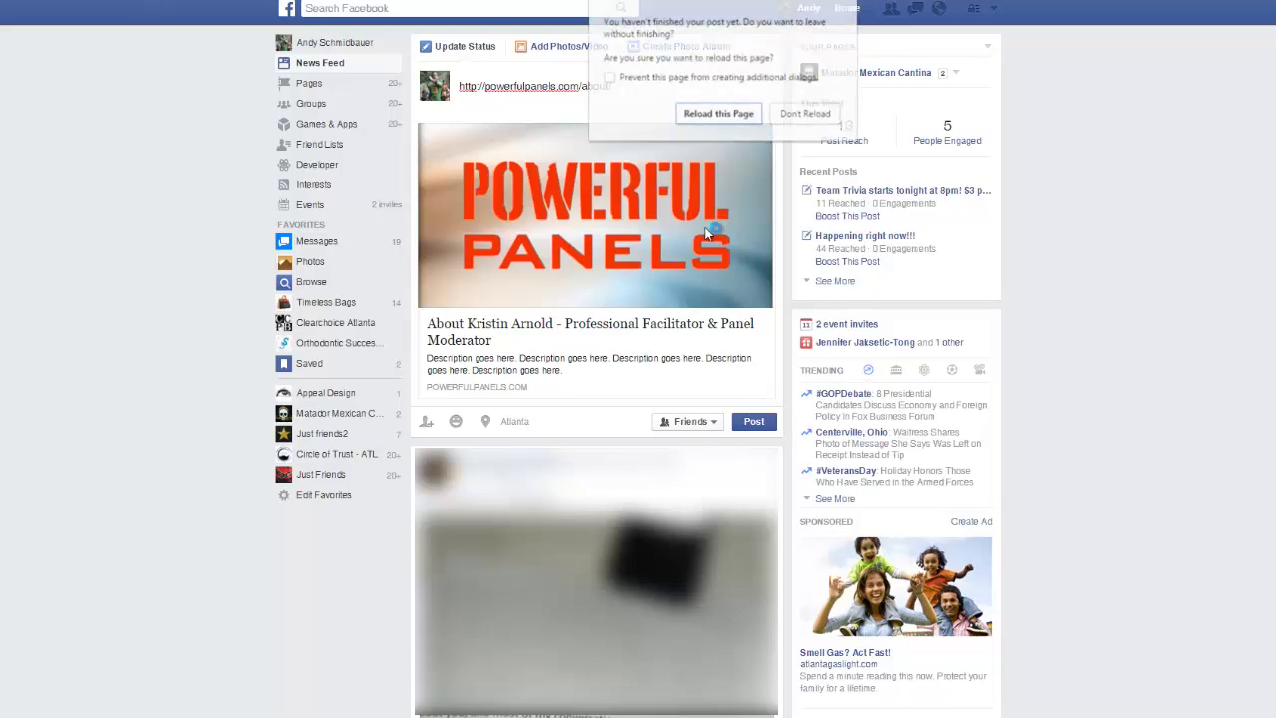
pyautogui.click(698, 109)
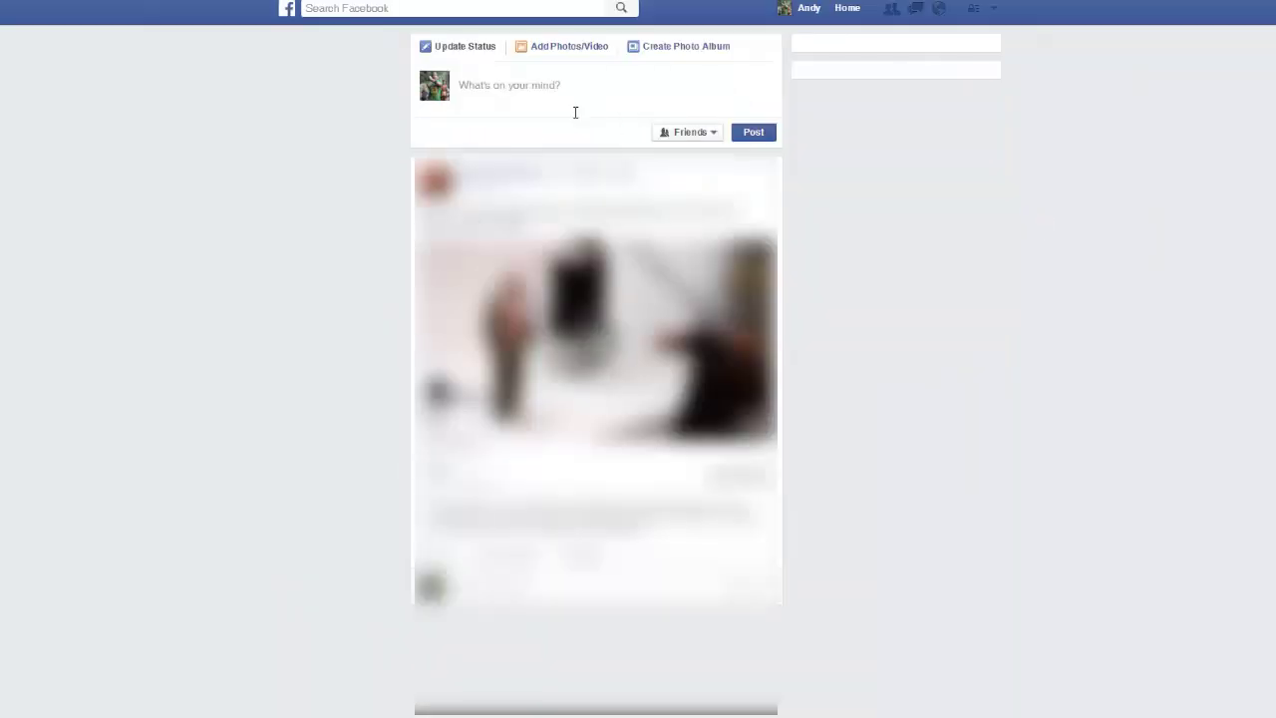
pyautogui.click(555, 85)
pyautogui.write('http://simplible.com/fr-perks/')
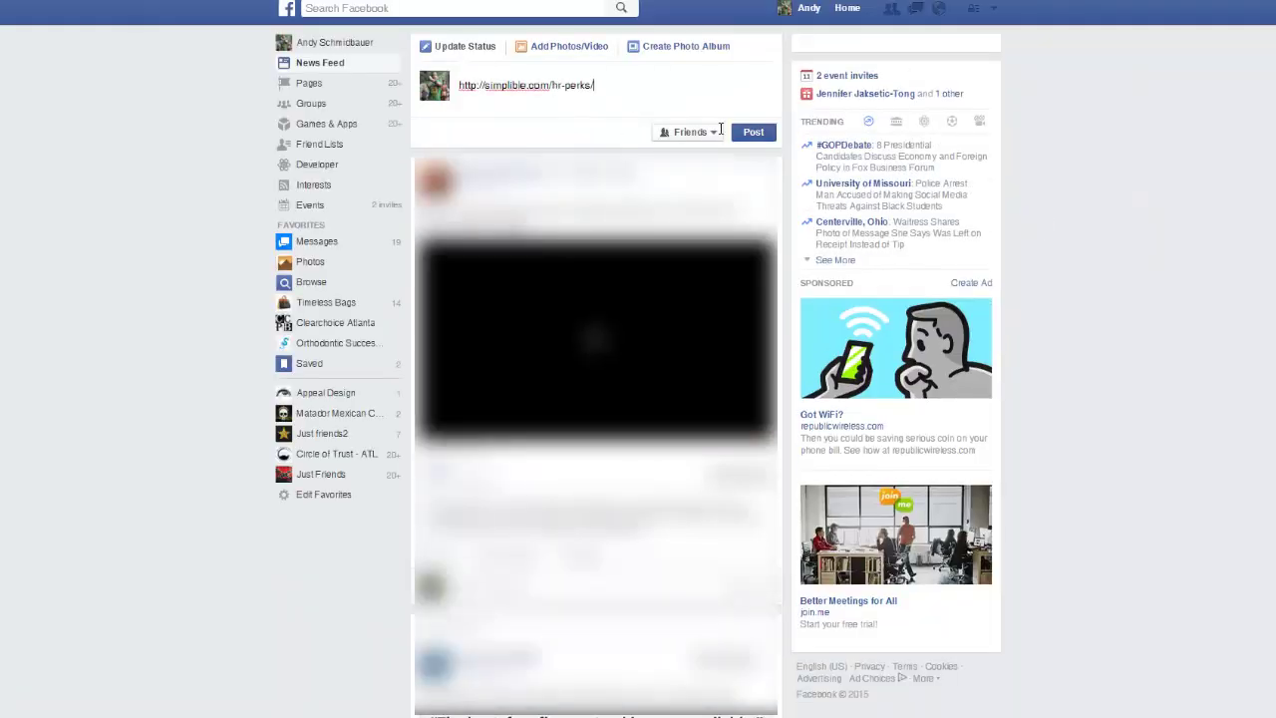